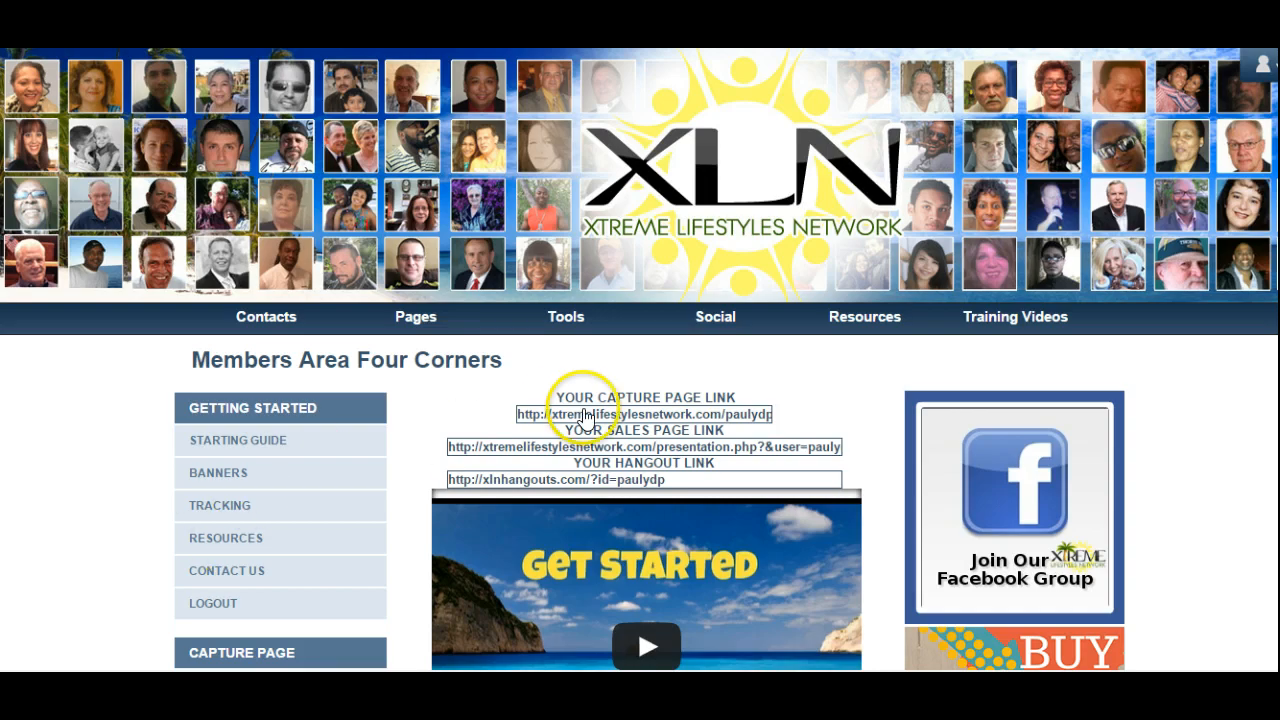
Step: Go to the capture pages overview and look through the Founders page templates down to the end of the list
{"action": "scroll", "coordinate": [600, 400], "scroll_direction": "down", "scroll_amount": 4}
{"action": "scroll", "coordinate": [614, 414], "scroll_direction": "down", "scroll_amount": 3}
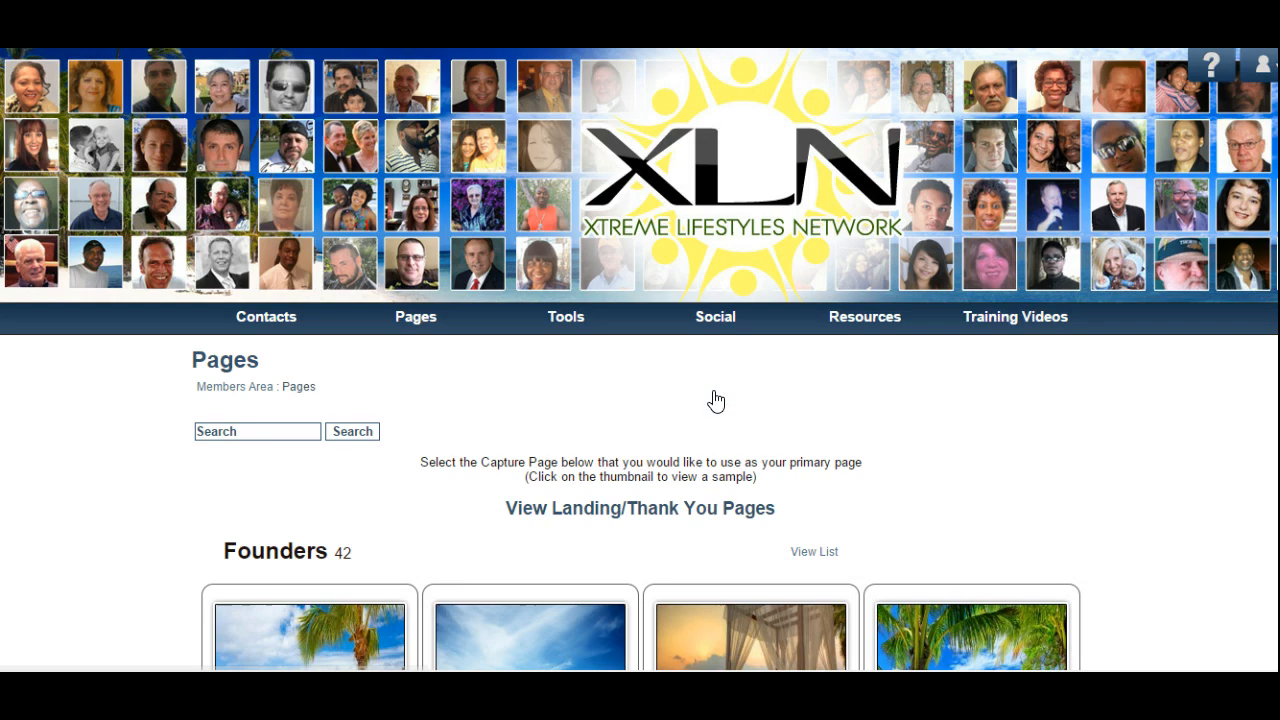
{"action": "scroll", "coordinate": [718, 394], "scroll_direction": "down", "scroll_amount": 2}
{"action": "scroll", "coordinate": [731, 409], "scroll_direction": "down", "scroll_amount": 14}
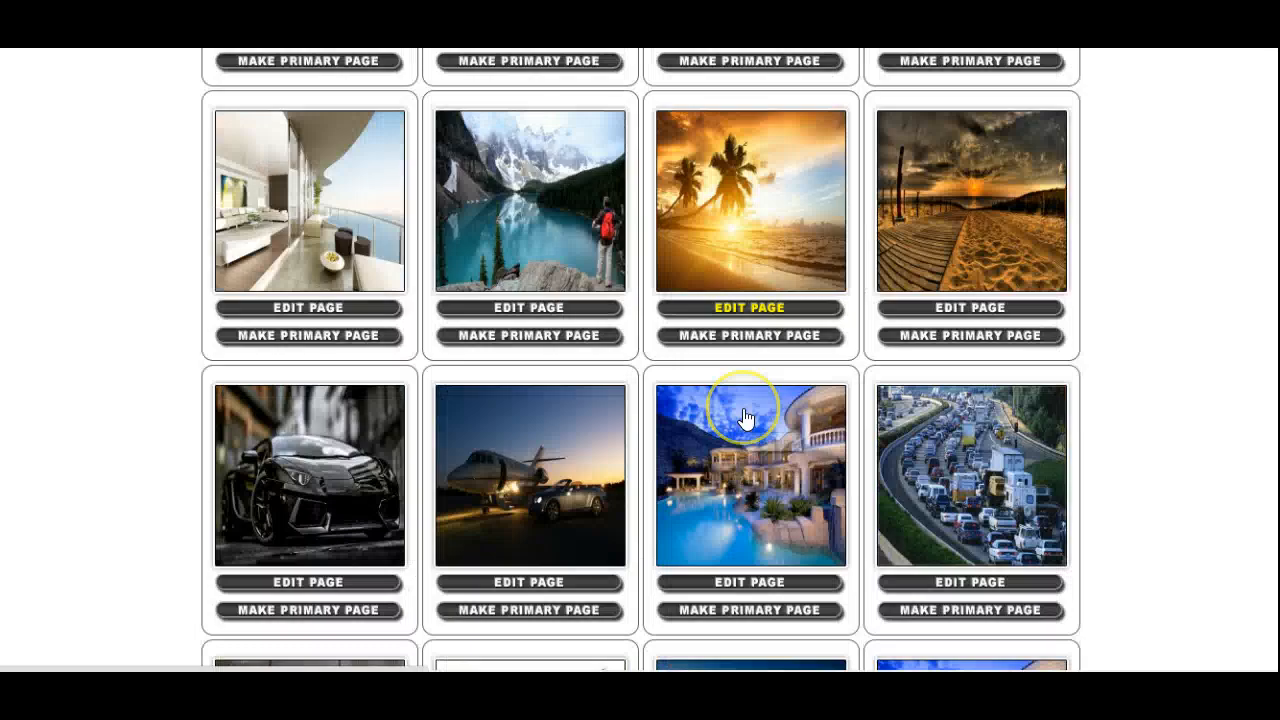
{"action": "scroll", "coordinate": [745, 418], "scroll_direction": "down", "scroll_amount": 7}
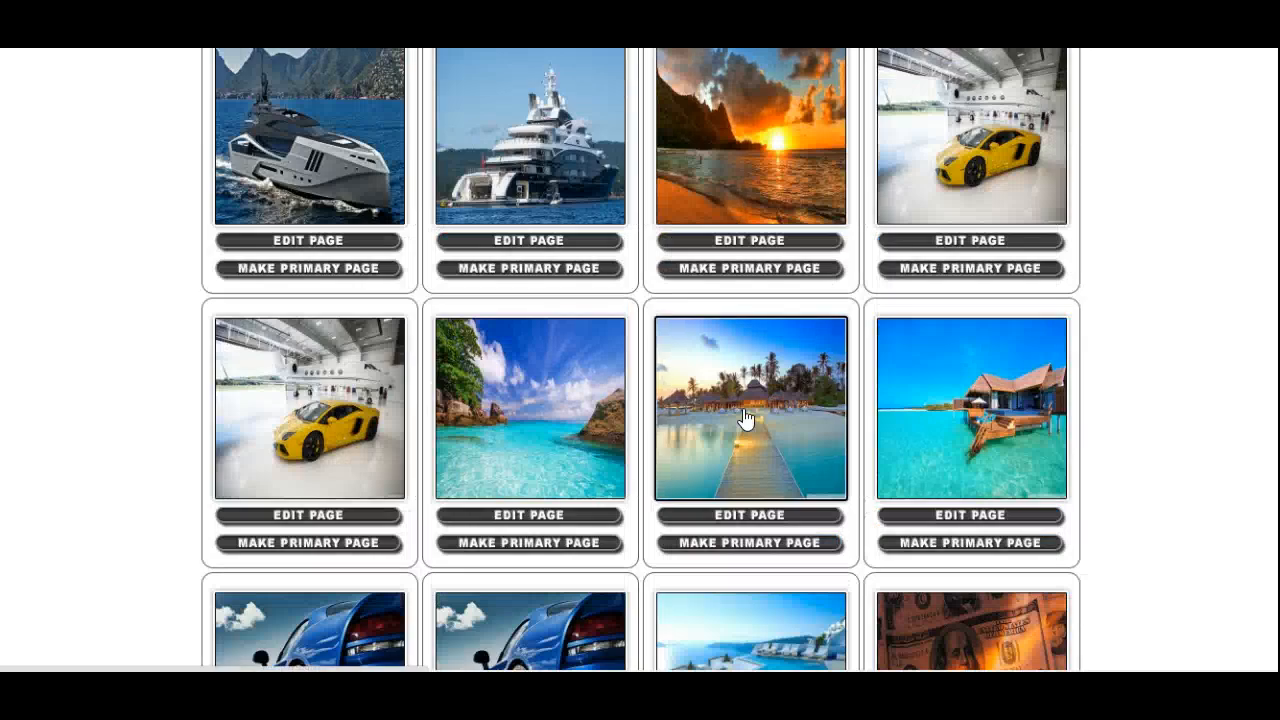
{"action": "scroll", "coordinate": [745, 418], "scroll_direction": "down", "scroll_amount": 9}
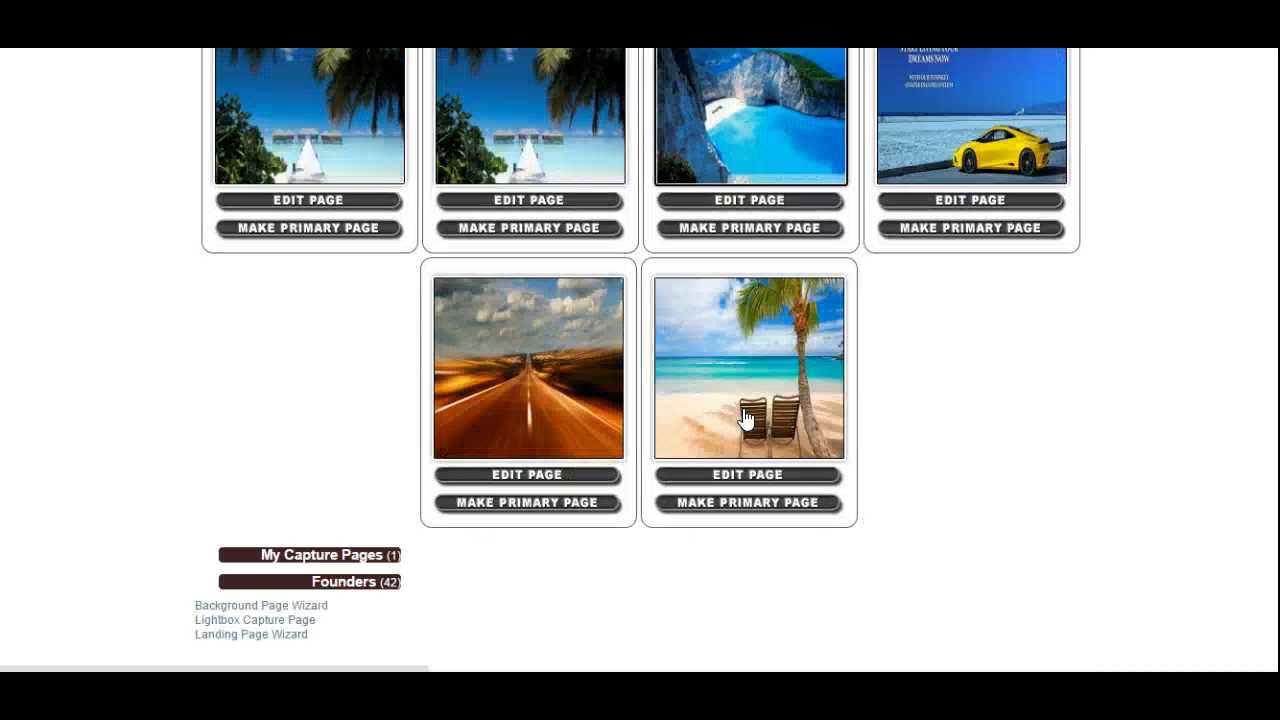
{"action": "scroll", "coordinate": [745, 418], "scroll_direction": "up", "scroll_amount": 9}
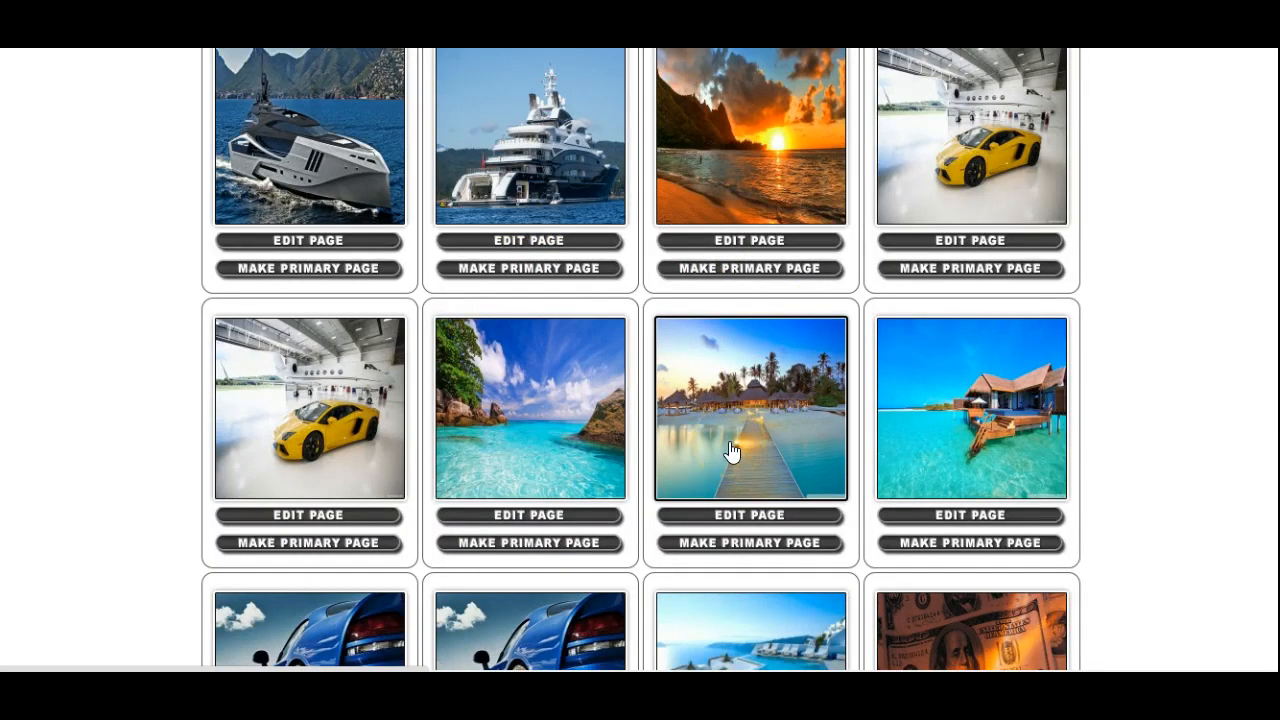
{"action": "scroll", "coordinate": [731, 451], "scroll_direction": "down", "scroll_amount": 1}
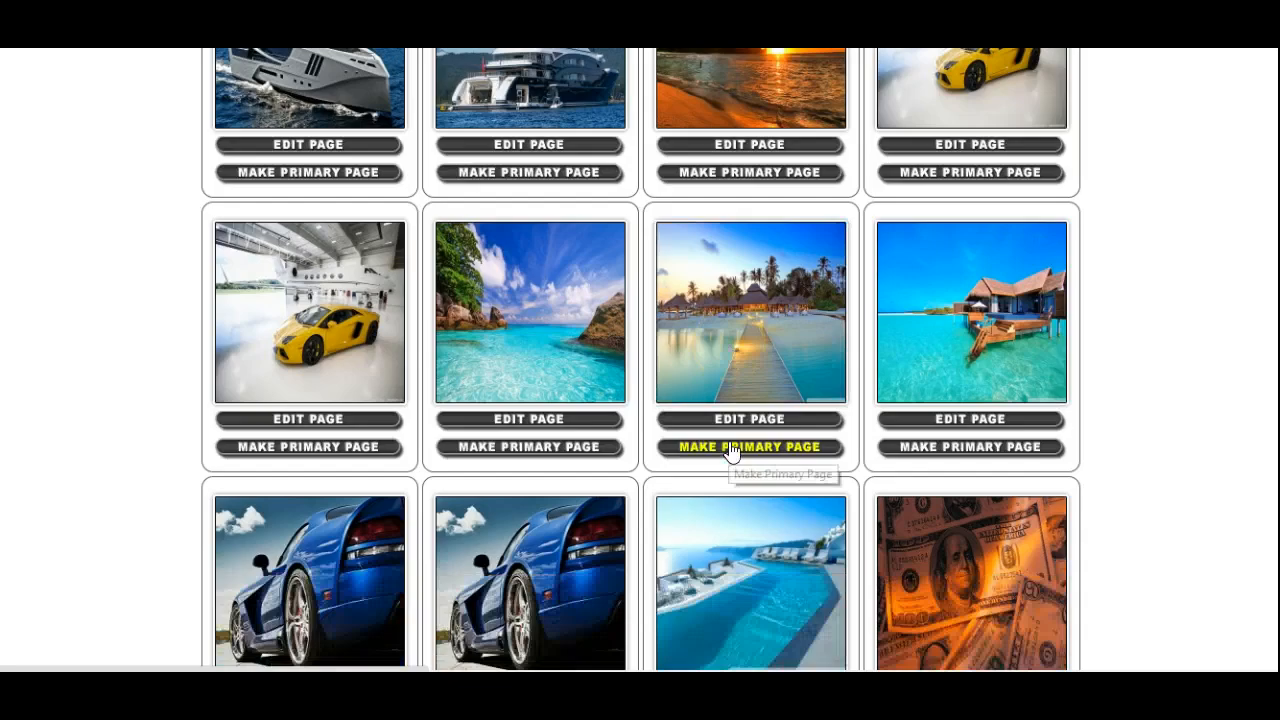
{"action": "scroll", "coordinate": [752, 488], "scroll_direction": "down", "scroll_amount": 2}
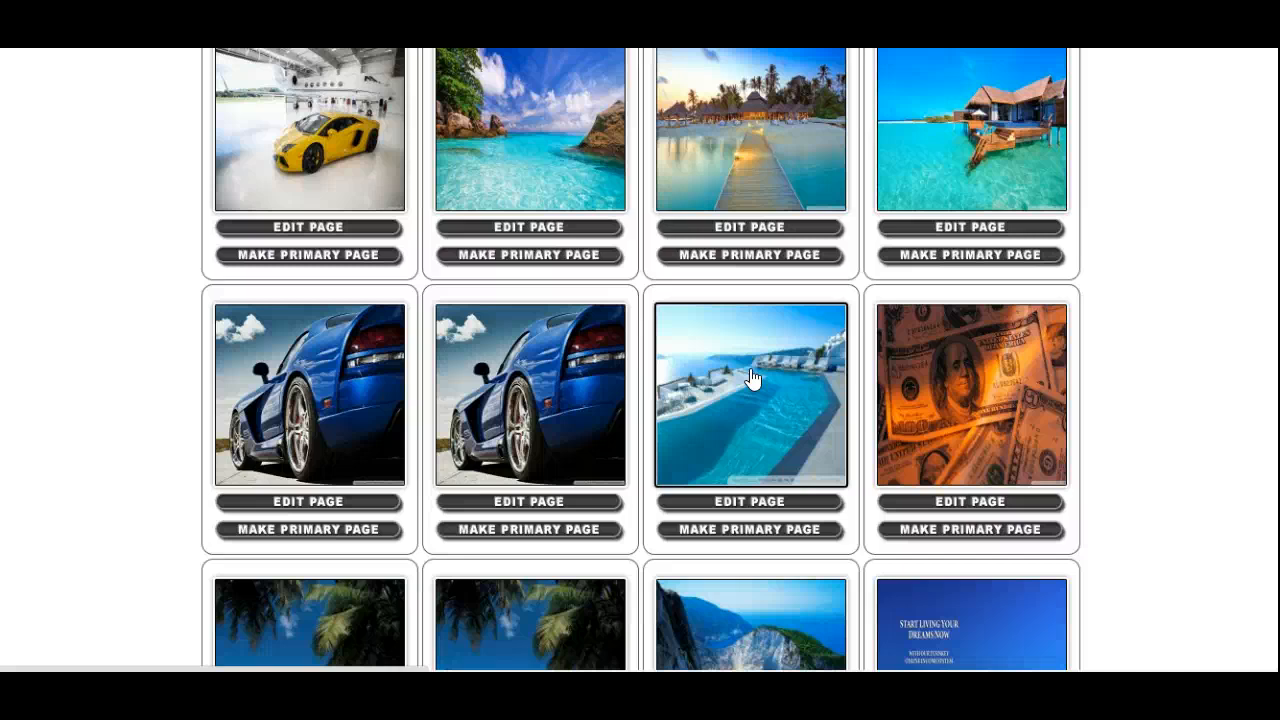
{"action": "scroll", "coordinate": [752, 378], "scroll_direction": "down", "scroll_amount": 1}
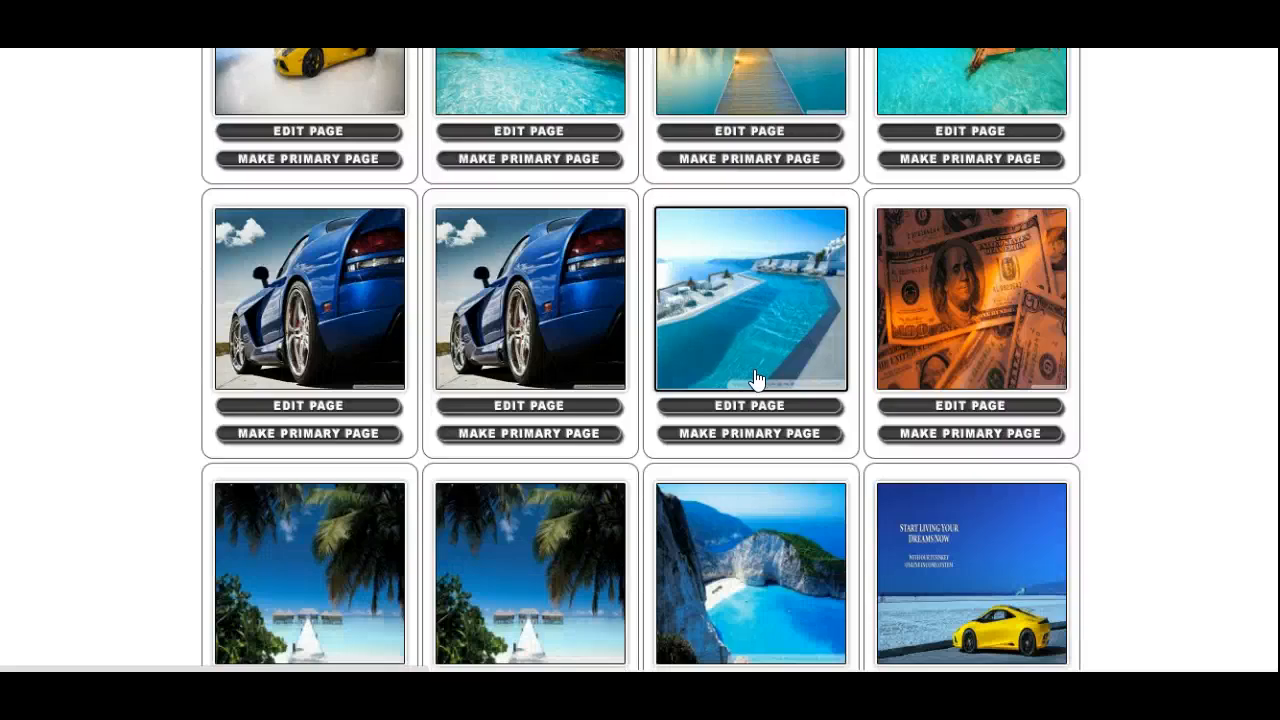
{"action": "scroll", "coordinate": [755, 378], "scroll_direction": "down", "scroll_amount": 2}
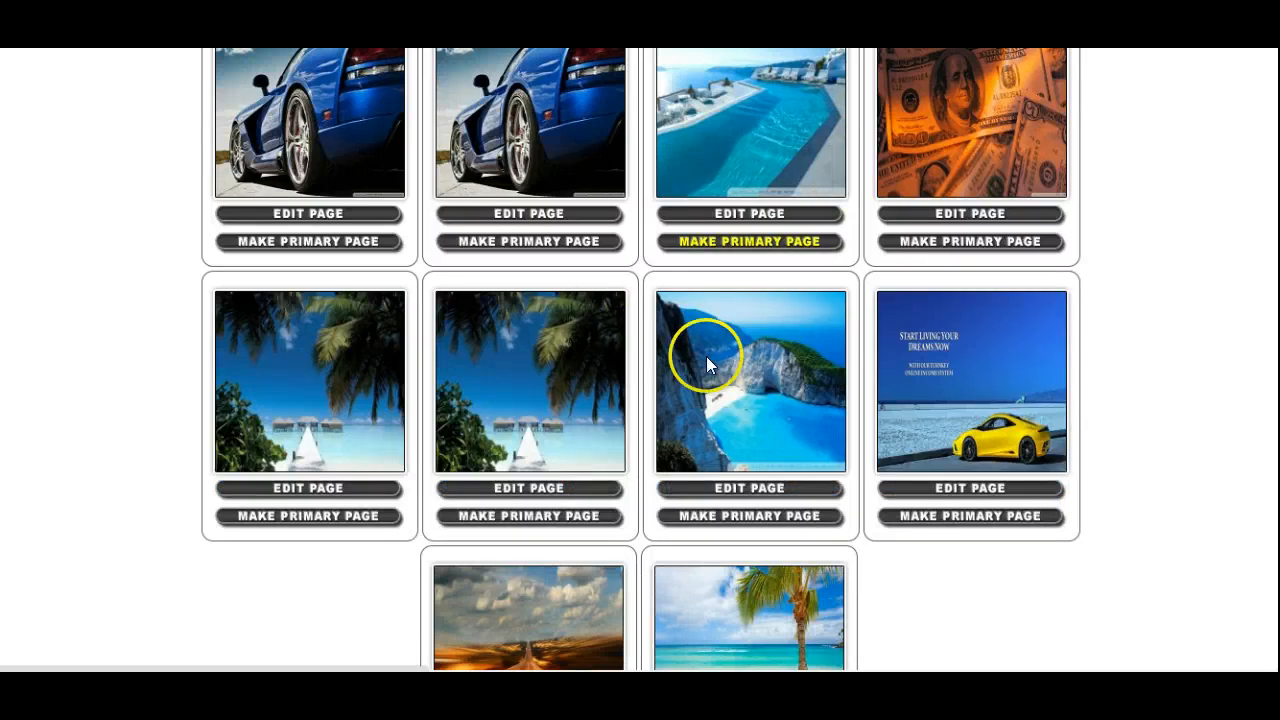
{"action": "scroll", "coordinate": [750, 420], "scroll_direction": "down", "scroll_amount": 3}
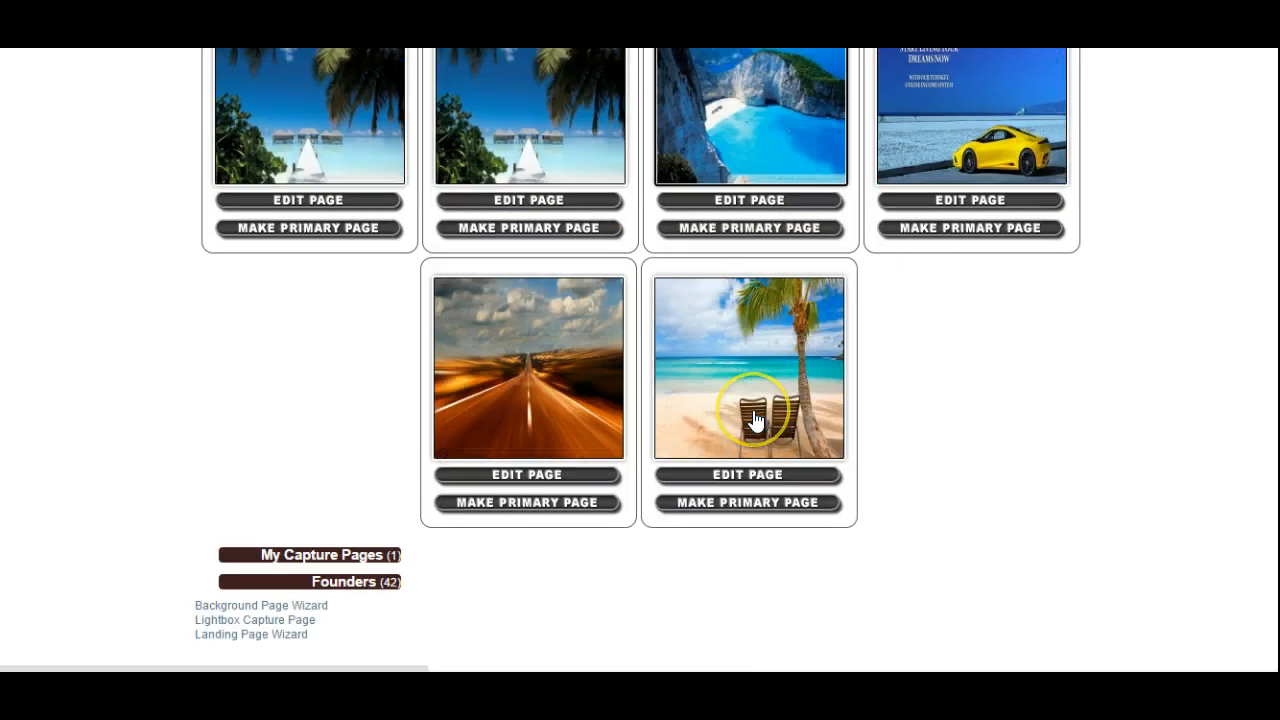
Step: Open the Background Page Wizard from the links below the capture page templates
{"action": "scroll", "coordinate": [755, 420], "scroll_direction": "down", "scroll_amount": 1}
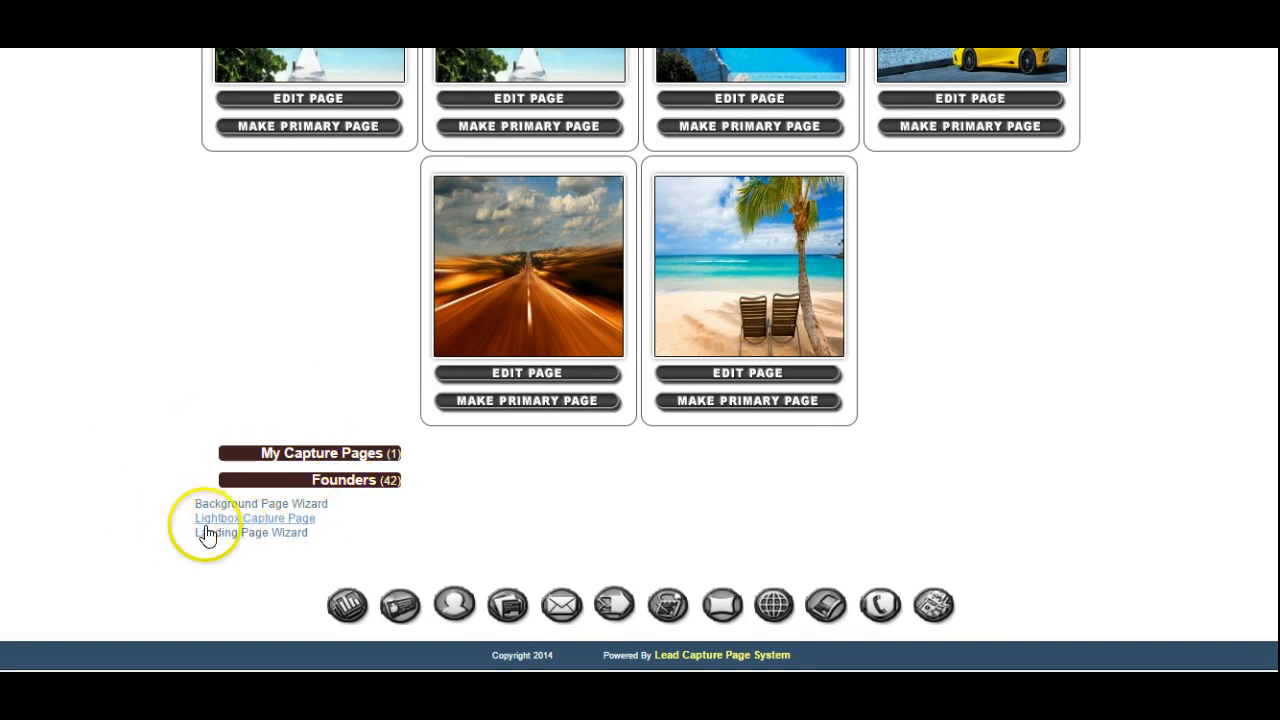
{"action": "left_click", "coordinate": [238, 510]}
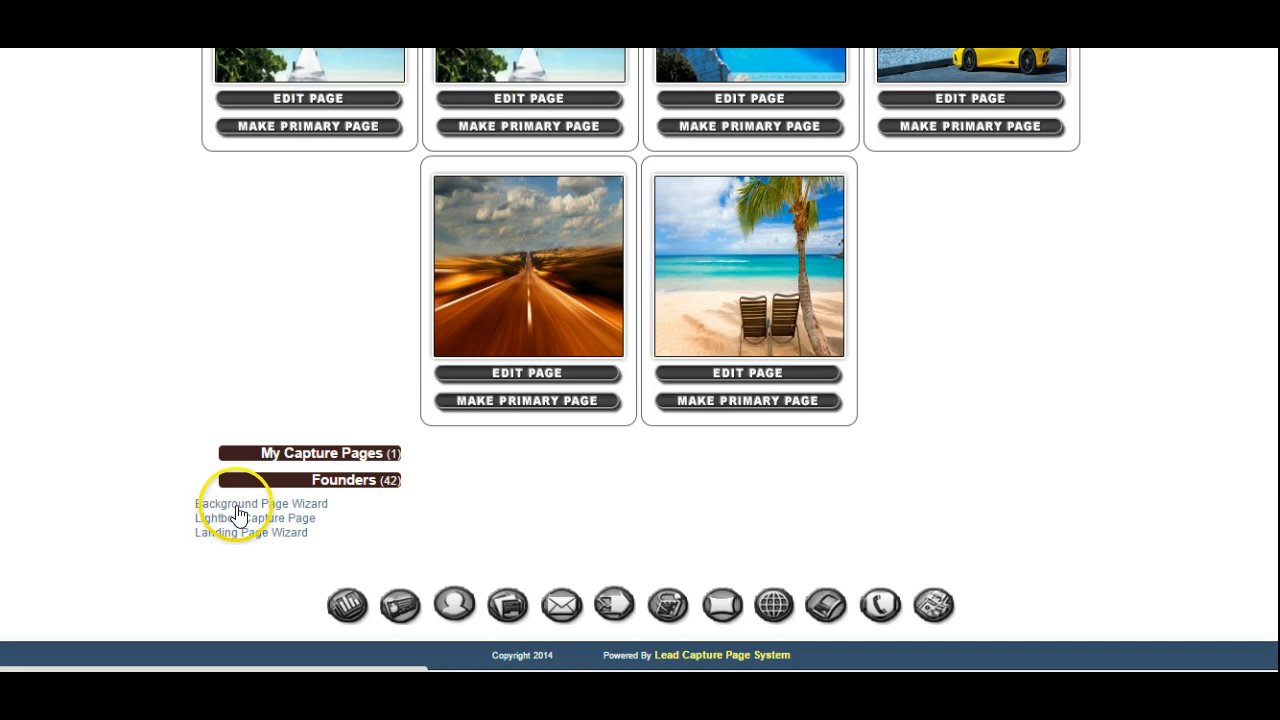
{"action": "left_click", "coordinate": [238, 513]}
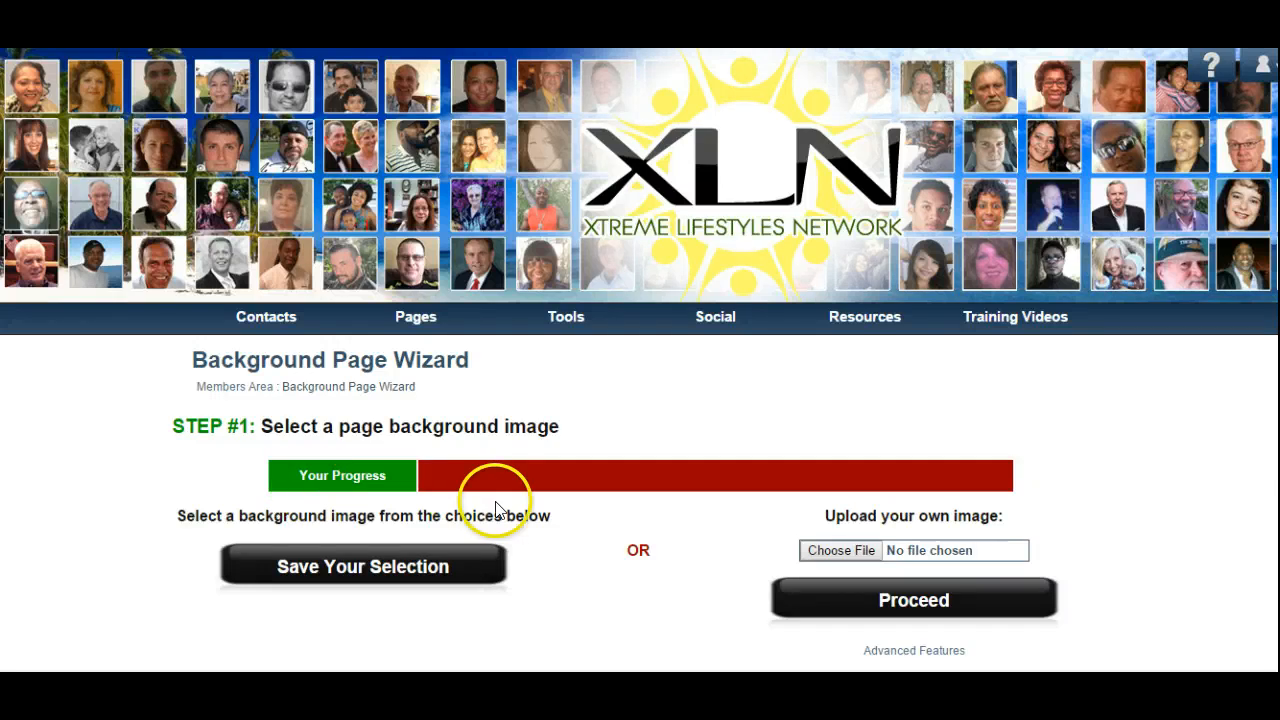
Step: Look through the stock background images offered in the first step of the wizard
{"action": "scroll", "coordinate": [511, 514], "scroll_direction": "down", "scroll_amount": 3}
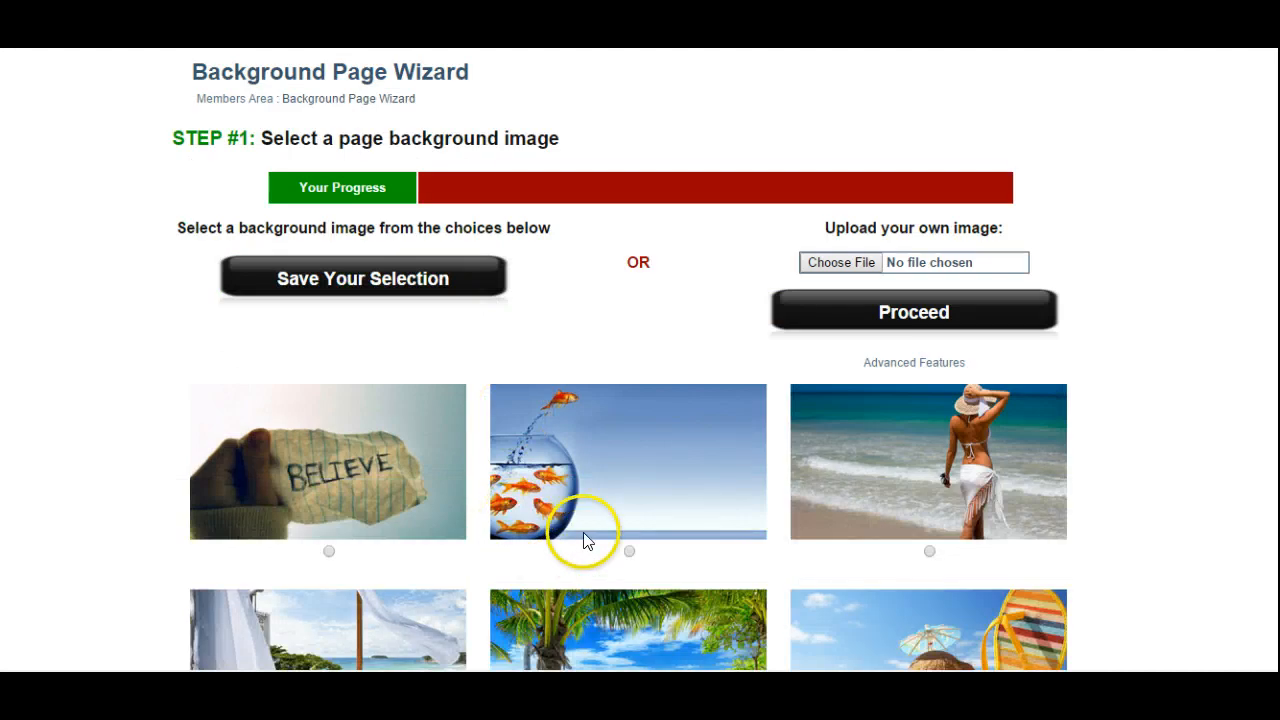
{"action": "scroll", "coordinate": [590, 518], "scroll_direction": "down", "scroll_amount": 1}
{"action": "scroll", "coordinate": [651, 466], "scroll_direction": "down", "scroll_amount": 2}
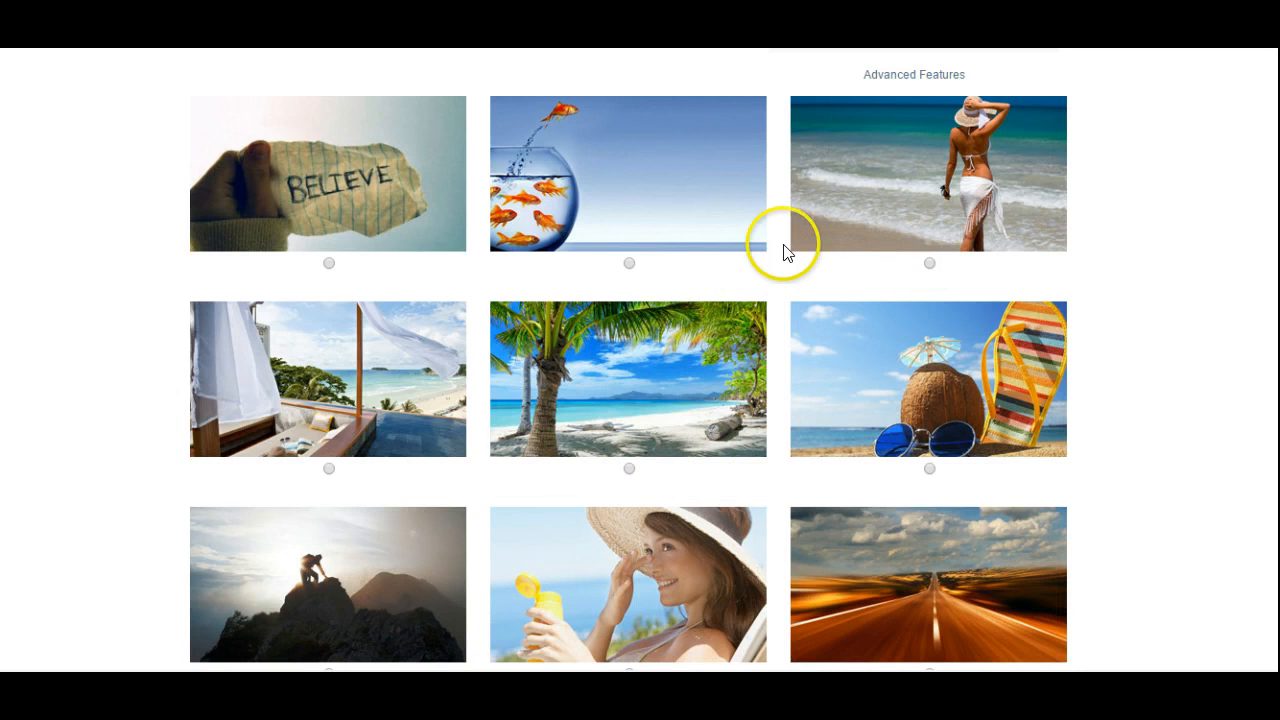
{"action": "scroll", "coordinate": [690, 477], "scroll_direction": "down", "scroll_amount": 10}
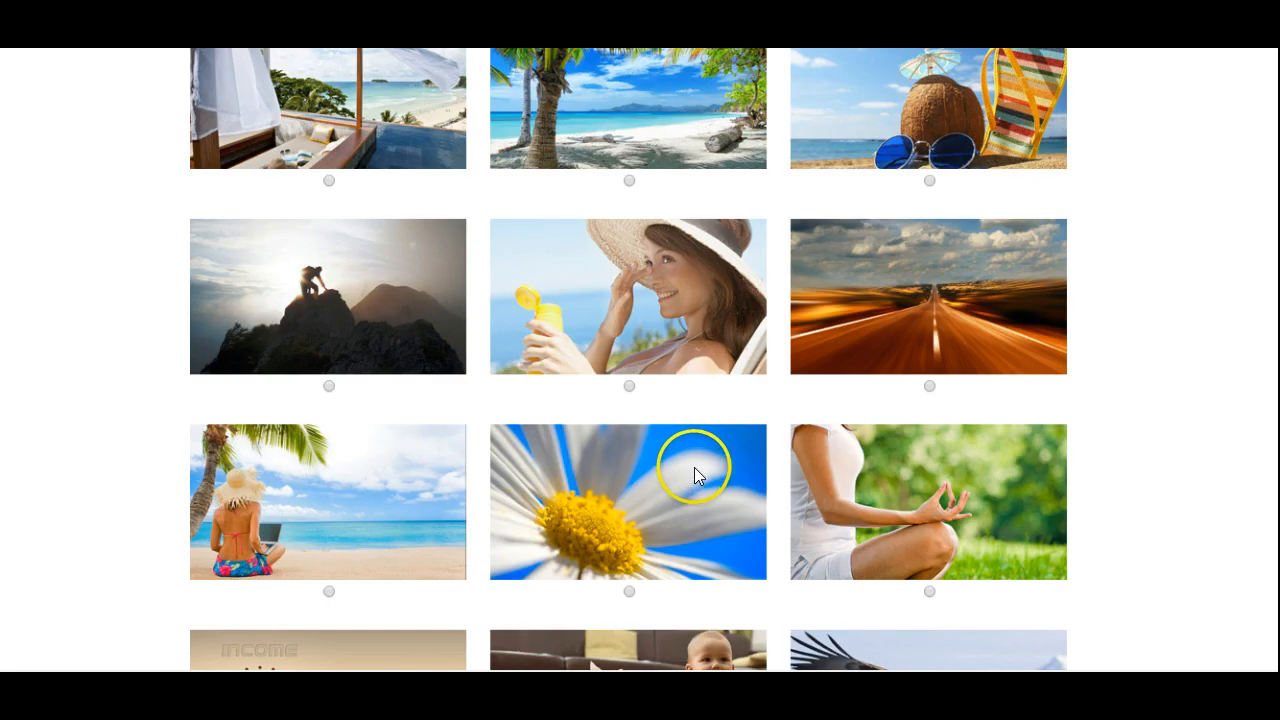
{"action": "scroll", "coordinate": [707, 465], "scroll_direction": "down", "scroll_amount": 6}
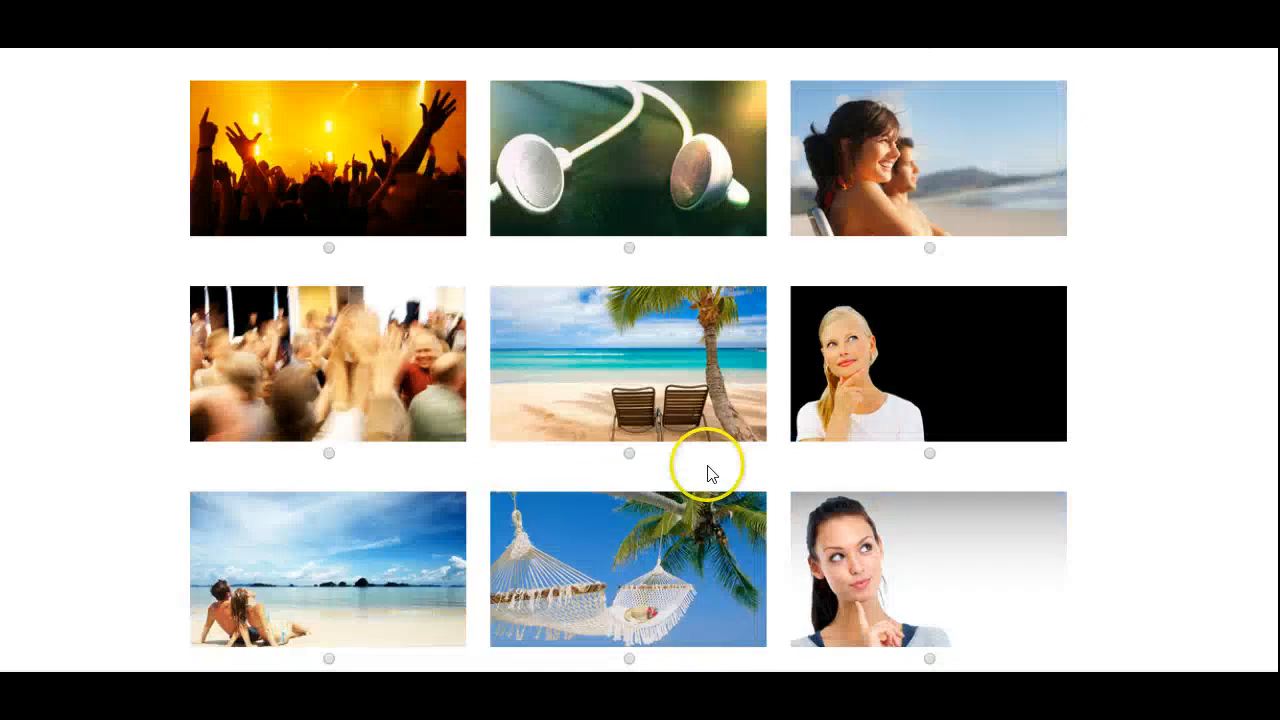
{"action": "scroll", "coordinate": [709, 466], "scroll_direction": "up", "scroll_amount": 8}
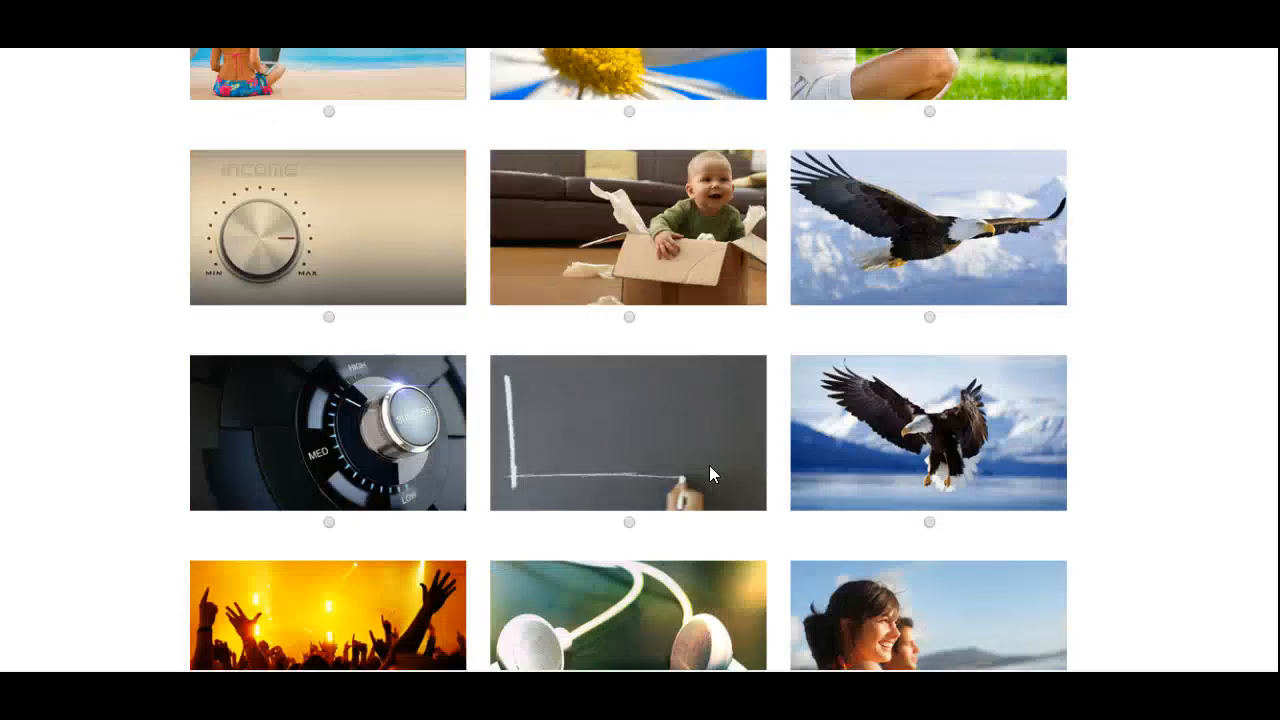
Step: Upload the cruise1920 image from the Desktop folder Backround Pics as the page background and proceed to the form customization
{"action": "scroll", "coordinate": [709, 465], "scroll_direction": "up", "scroll_amount": 10}
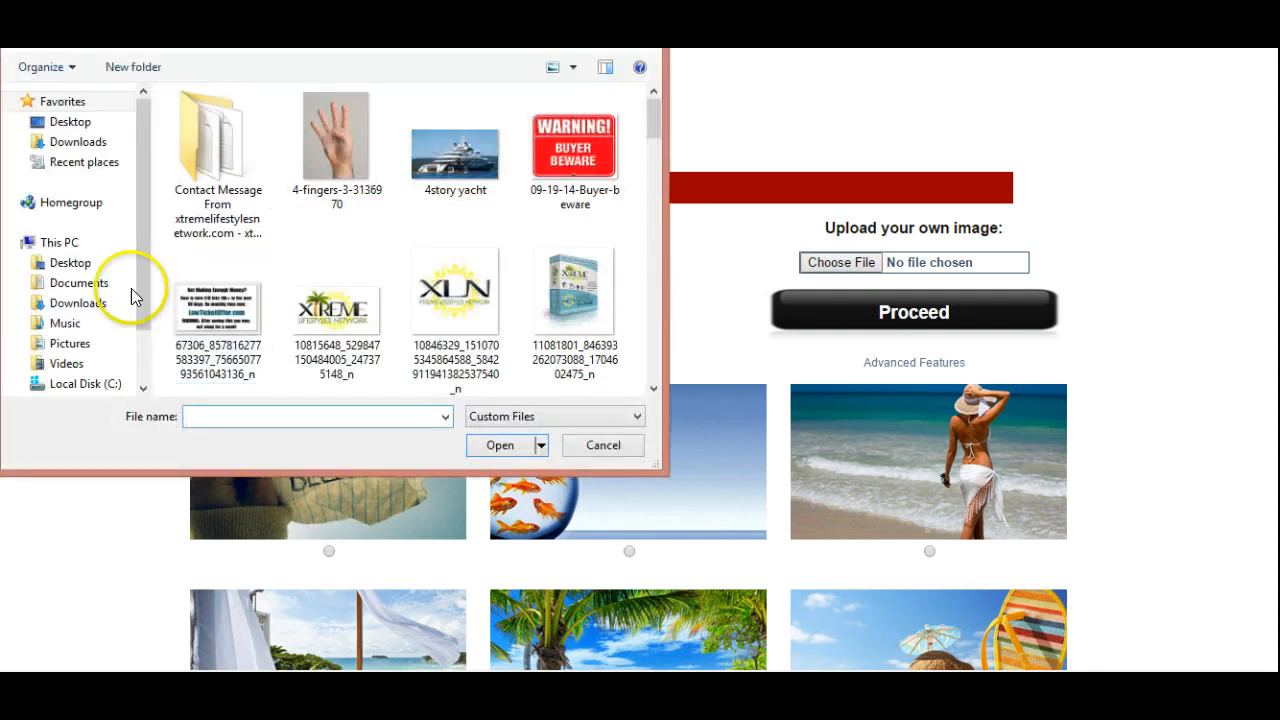
{"action": "left_click", "coordinate": [75, 263]}
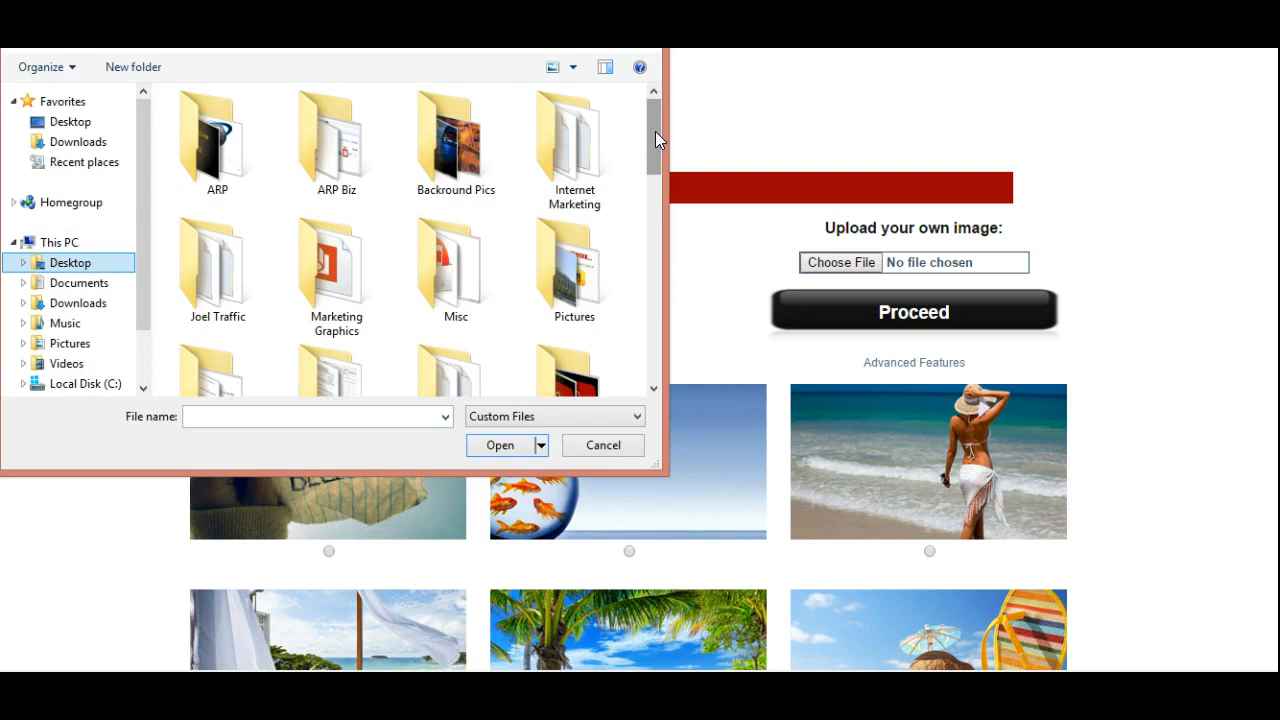
{"action": "left_click", "coordinate": [452, 158]}
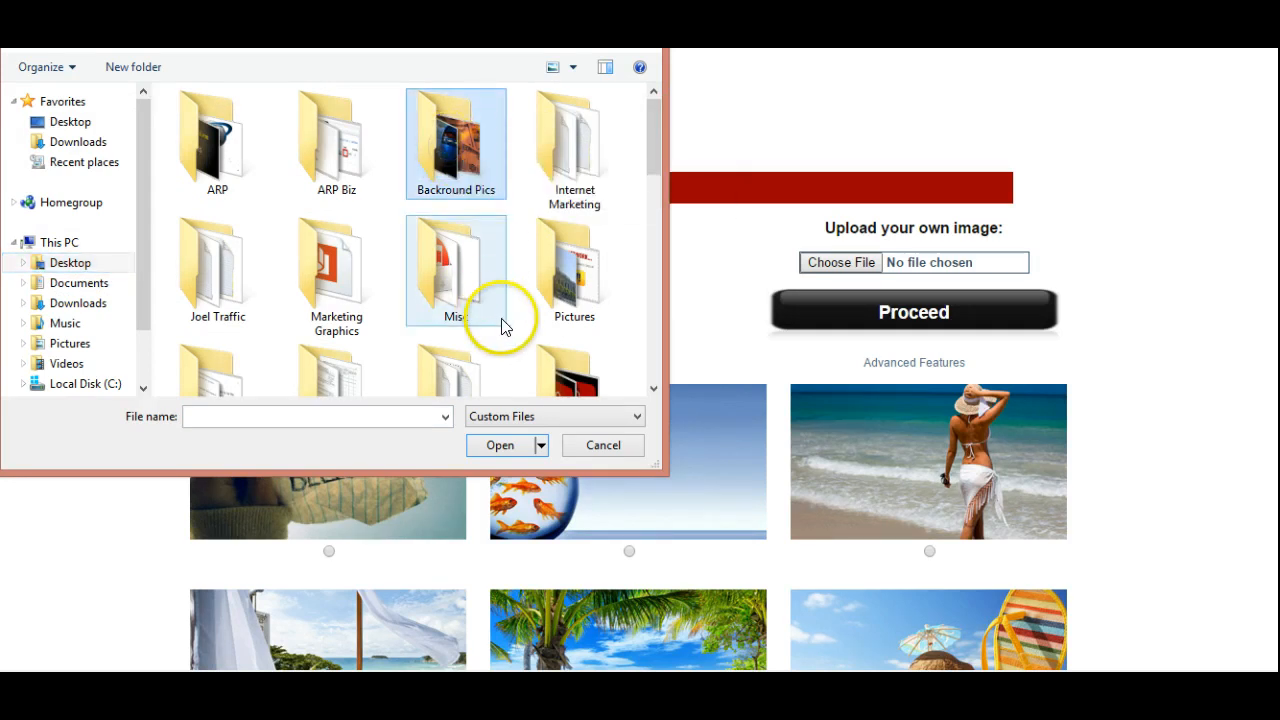
{"action": "left_click", "coordinate": [500, 447]}
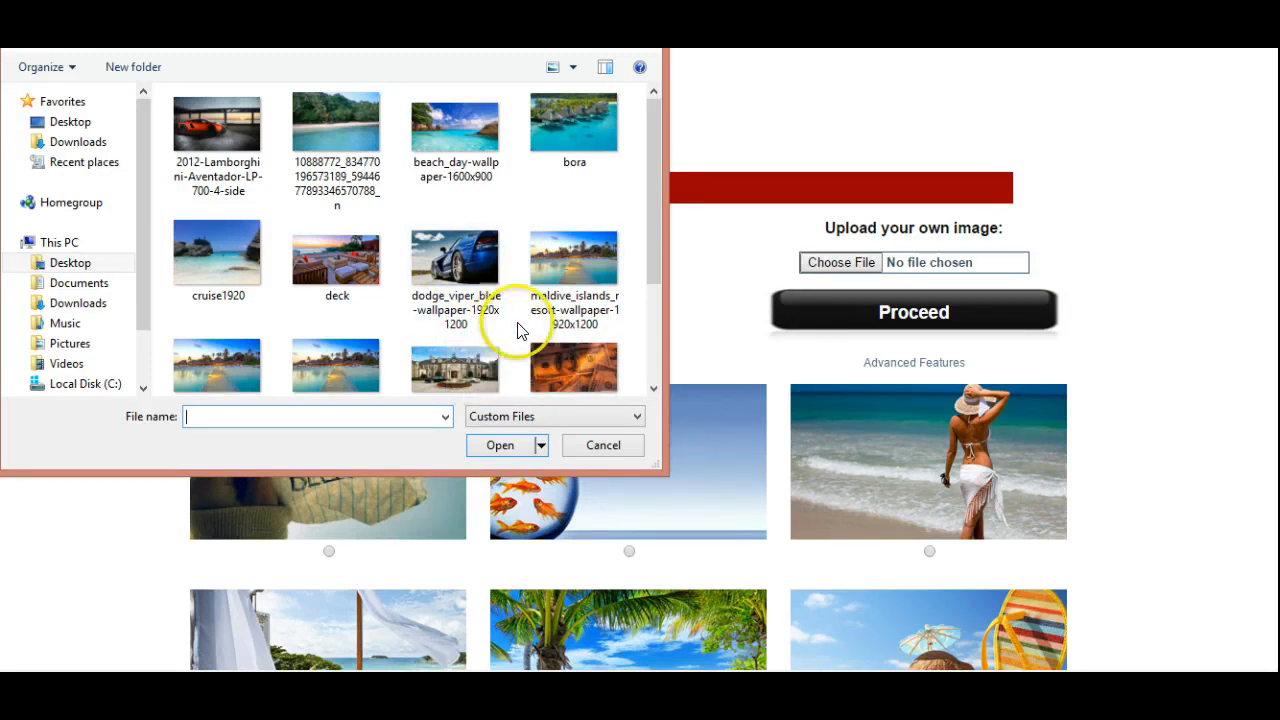
{"action": "left_click", "coordinate": [207, 258]}
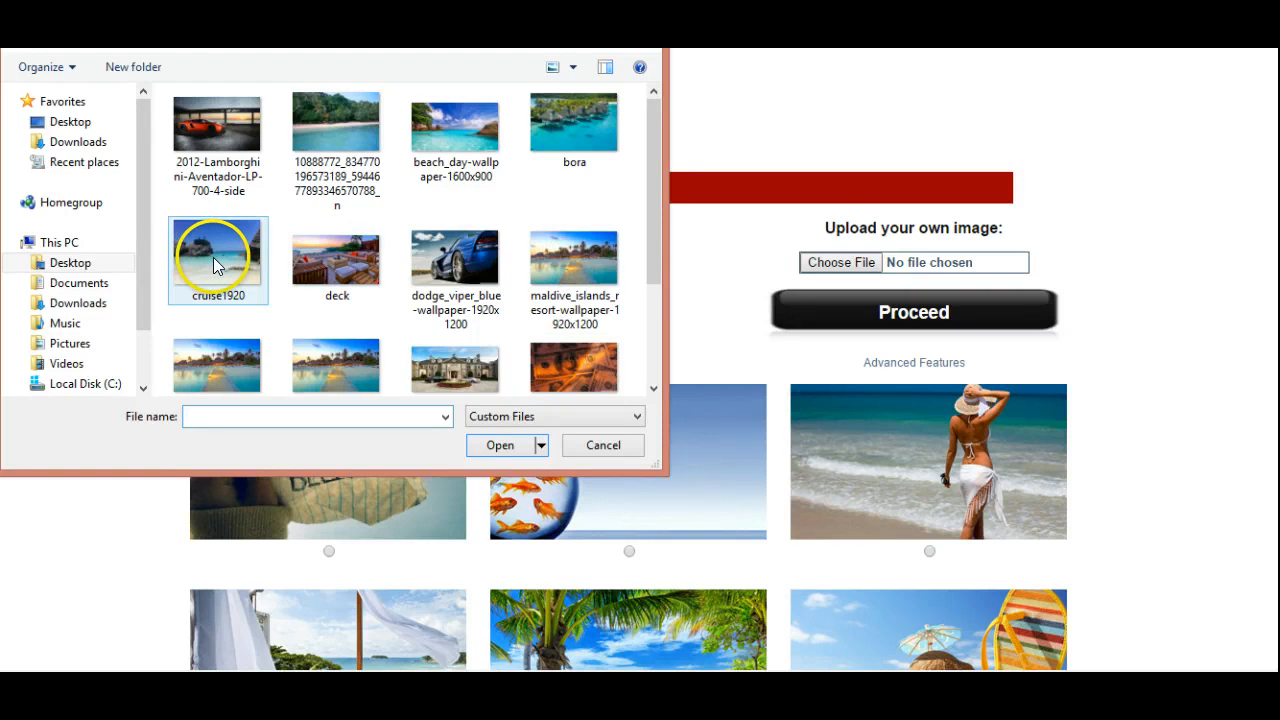
{"action": "left_click", "coordinate": [495, 447]}
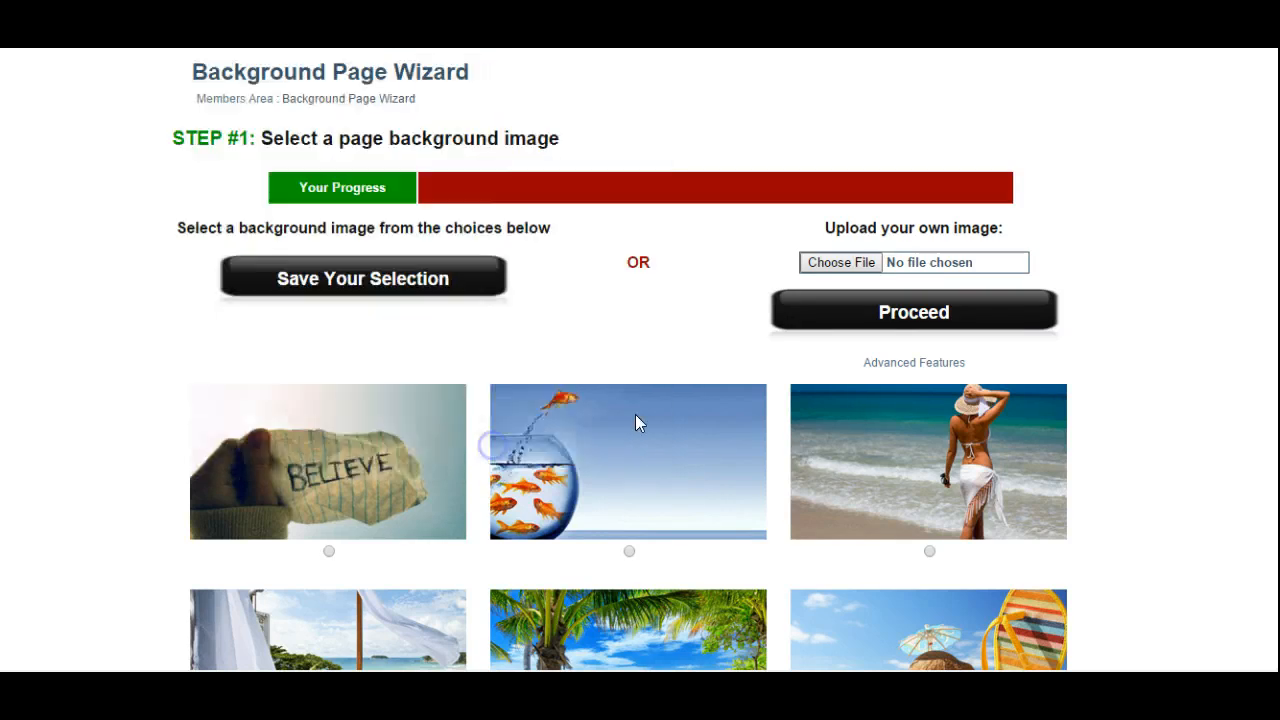
{"action": "left_click", "coordinate": [899, 332]}
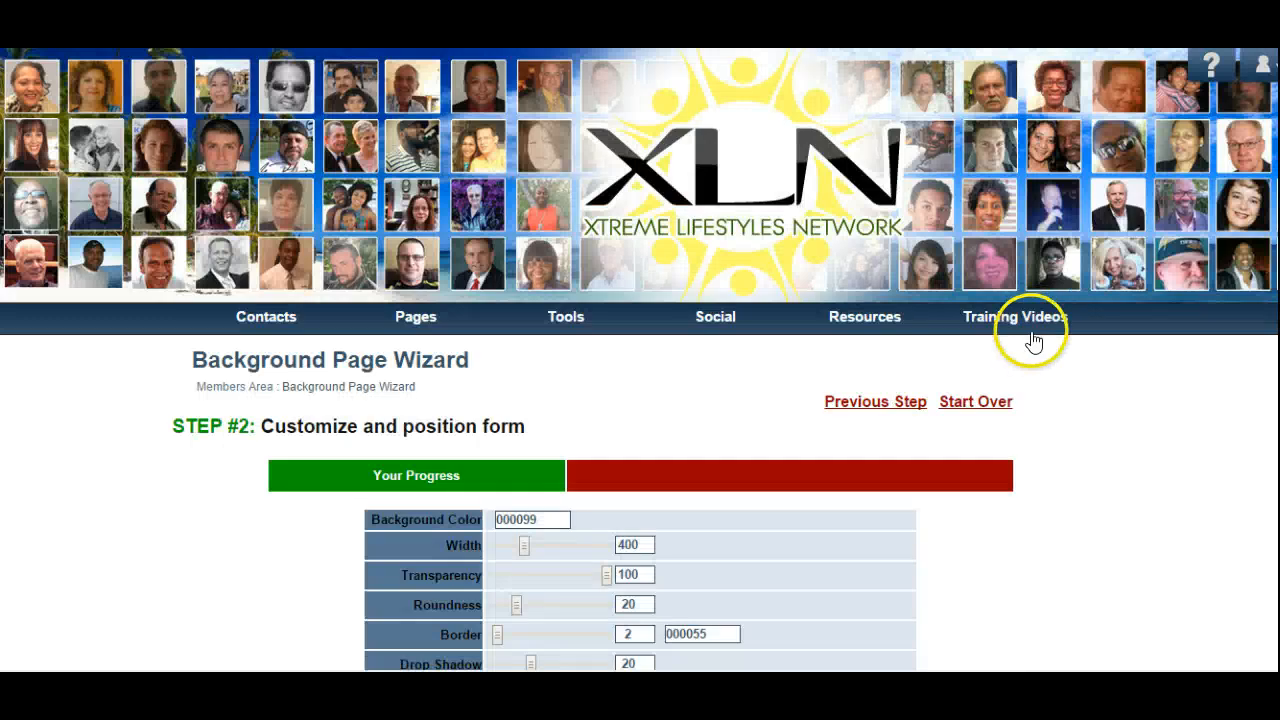
Step: Examine the form's color, size, border and position settings together with the example form over the uploaded background
{"action": "scroll", "coordinate": [1044, 354], "scroll_direction": "down", "scroll_amount": 8}
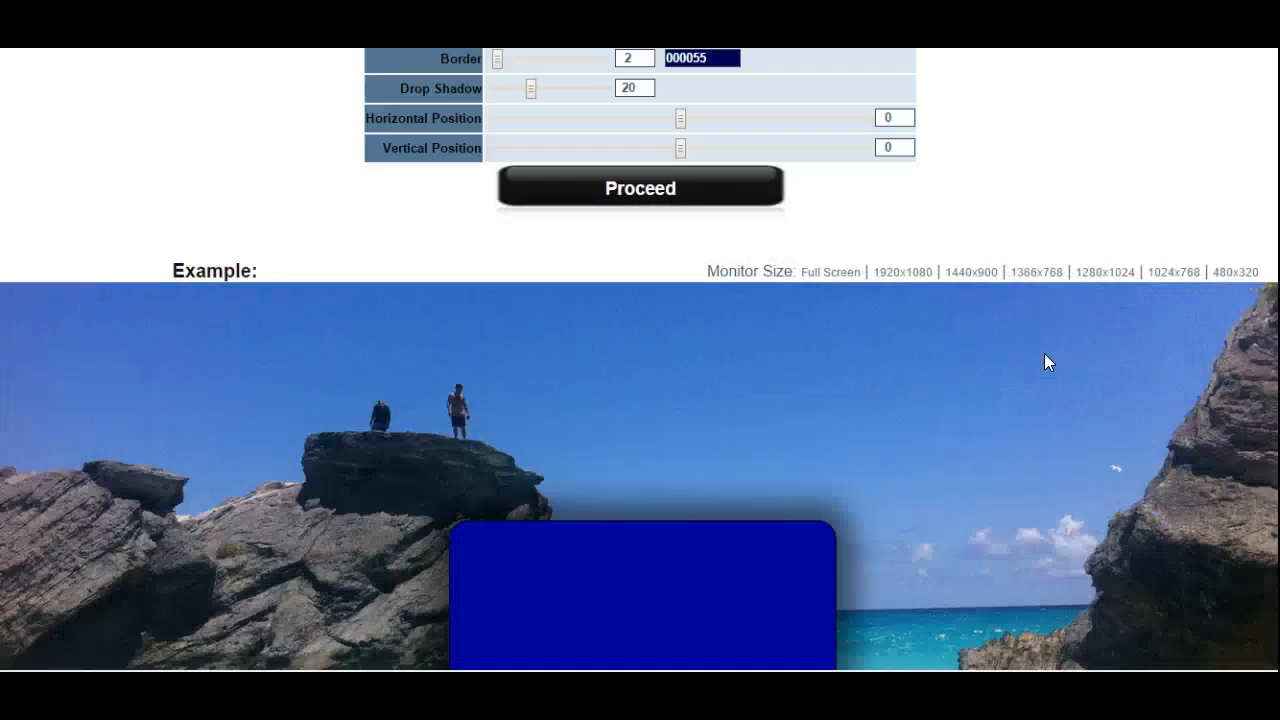
{"action": "scroll", "coordinate": [1044, 354], "scroll_direction": "up", "scroll_amount": 4}
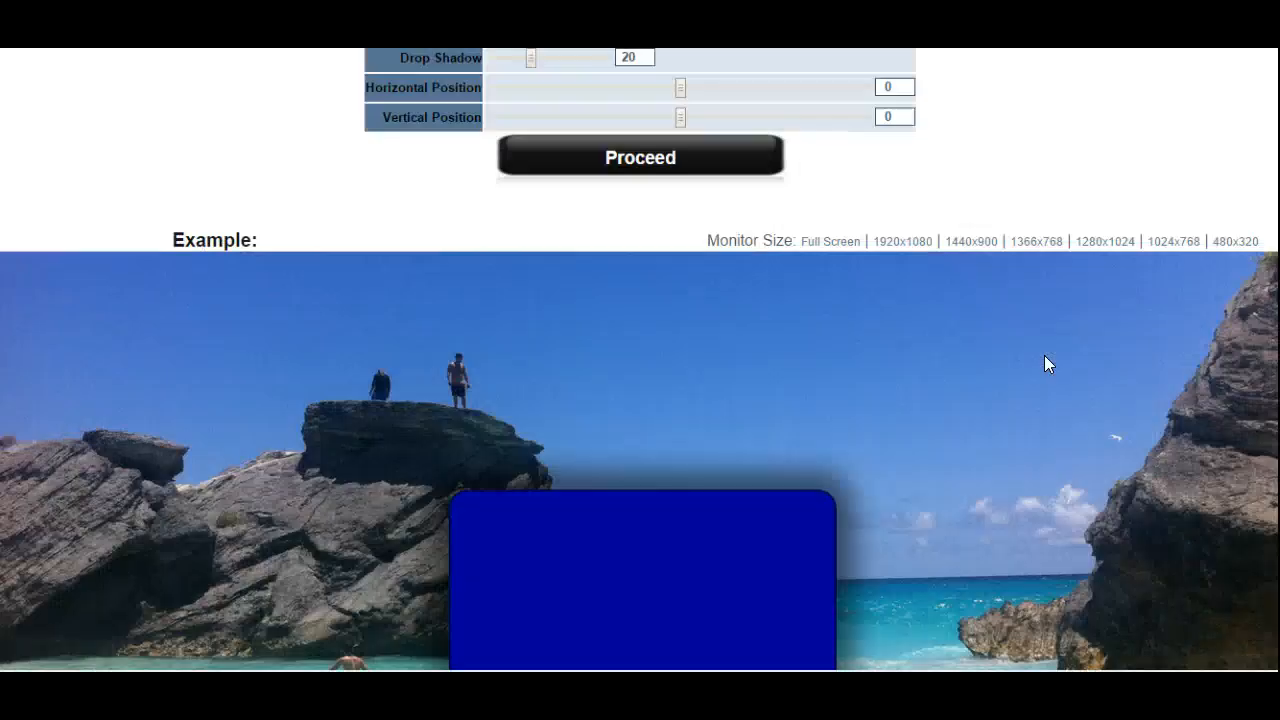
{"action": "scroll", "coordinate": [1044, 355], "scroll_direction": "down", "scroll_amount": 2}
{"action": "scroll", "coordinate": [1044, 355], "scroll_direction": "up", "scroll_amount": 2}
{"action": "scroll", "coordinate": [1044, 355], "scroll_direction": "down", "scroll_amount": 2}
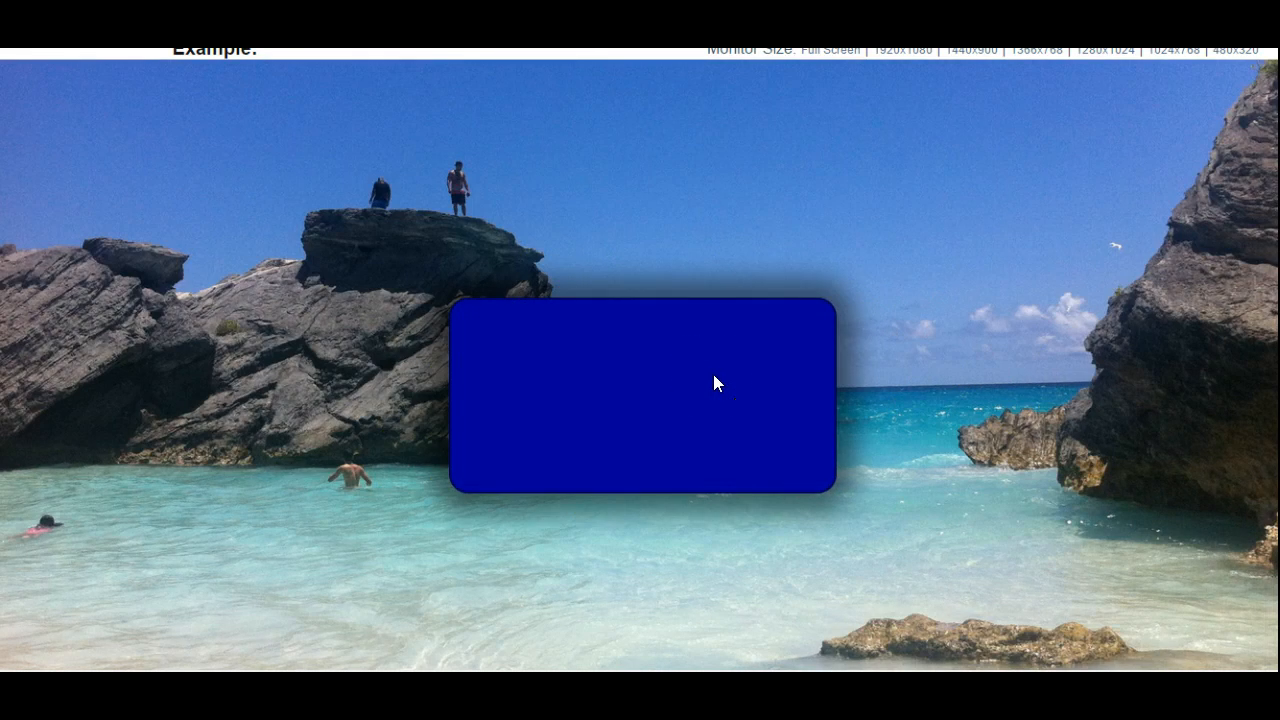
{"action": "left_click", "coordinate": [729, 294]}
{"action": "scroll", "coordinate": [980, 396], "scroll_direction": "up", "scroll_amount": 4}
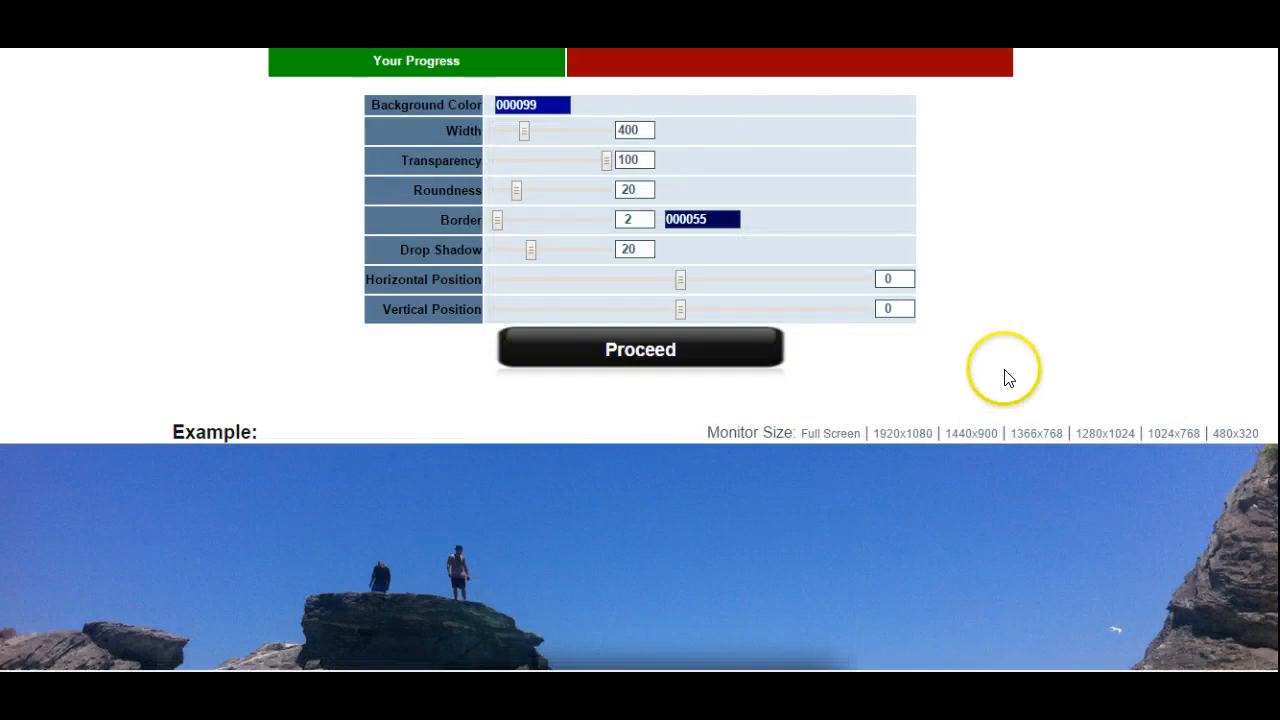
{"action": "scroll", "coordinate": [979, 425], "scroll_direction": "down", "scroll_amount": 5}
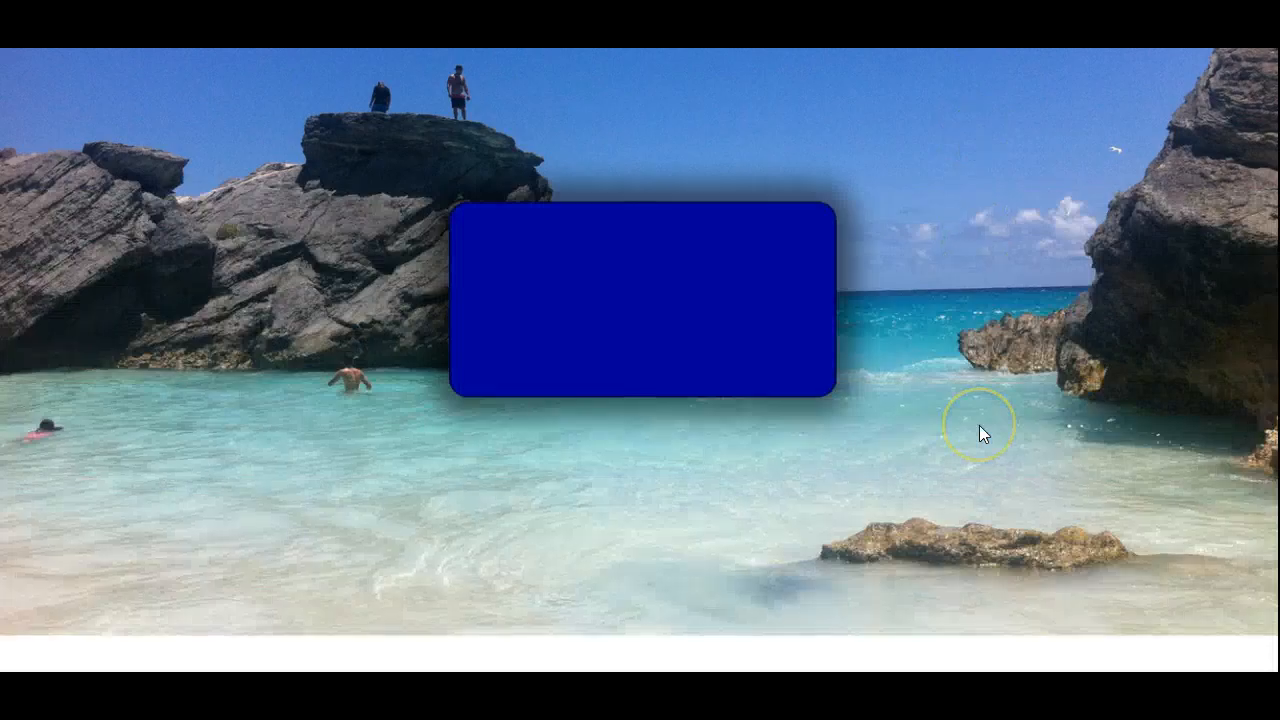
{"action": "scroll", "coordinate": [979, 425], "scroll_direction": "up", "scroll_amount": 5}
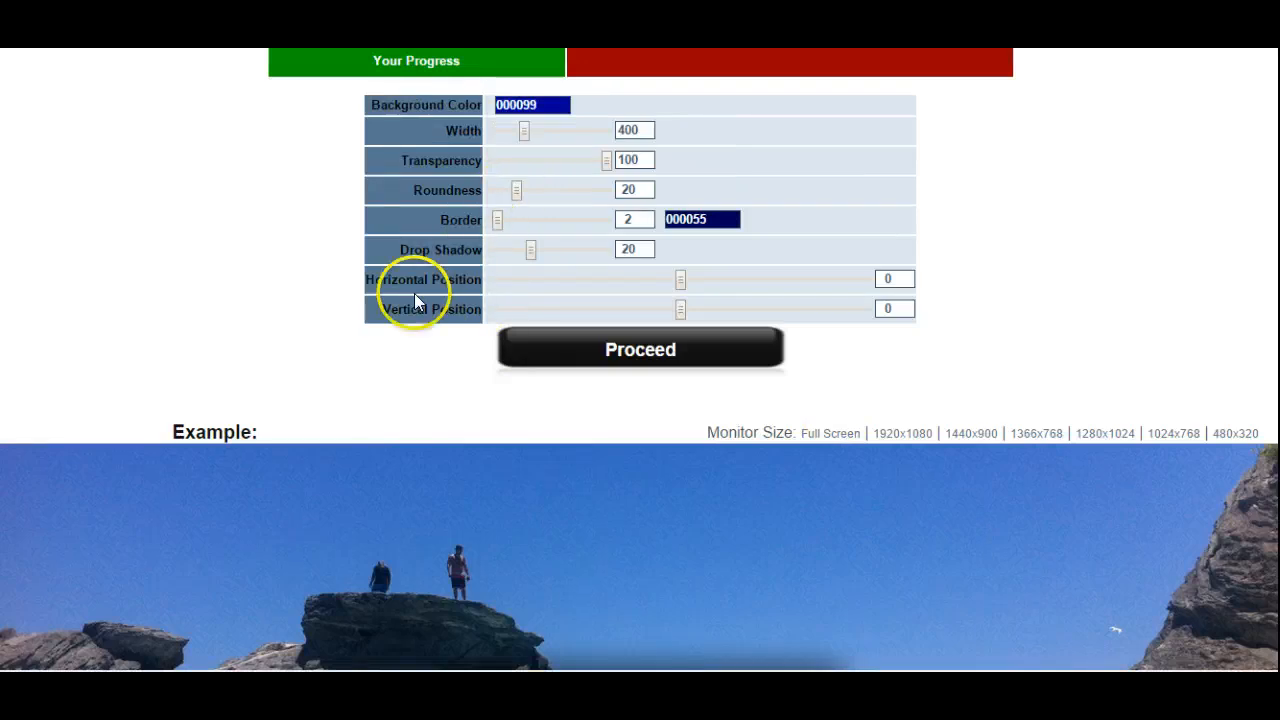
{"action": "scroll", "coordinate": [410, 300], "scroll_direction": "up", "scroll_amount": 1}
{"action": "scroll", "coordinate": [1080, 335], "scroll_direction": "down", "scroll_amount": 2}
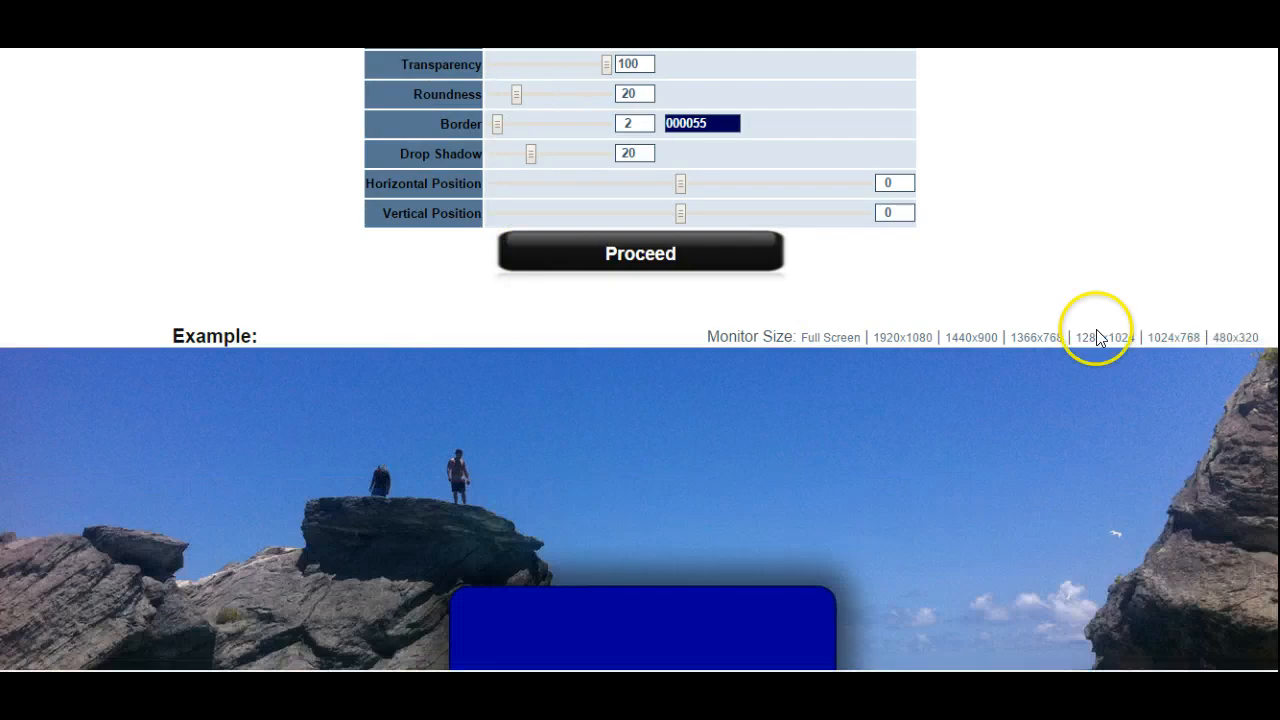
{"action": "scroll", "coordinate": [626, 546], "scroll_direction": "down", "scroll_amount": 2}
{"action": "scroll", "coordinate": [800, 469], "scroll_direction": "up", "scroll_amount": 3}
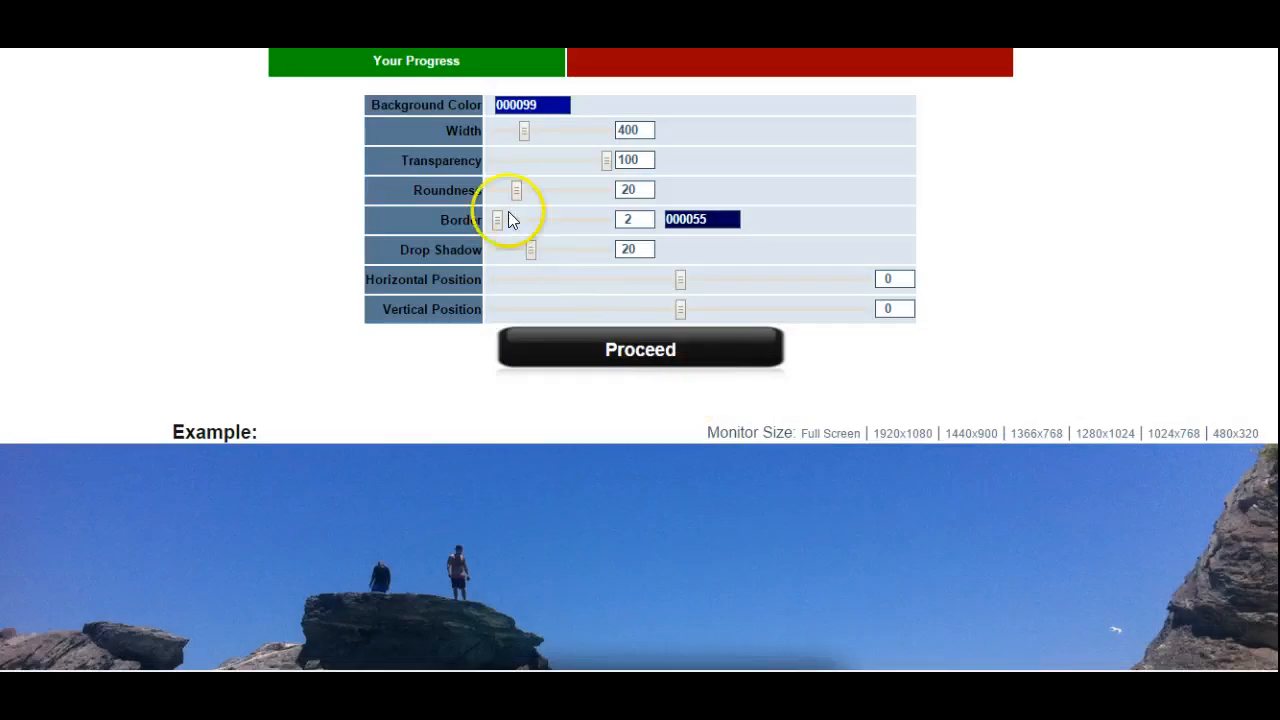
{"action": "scroll", "coordinate": [640, 452], "scroll_direction": "down", "scroll_amount": 3}
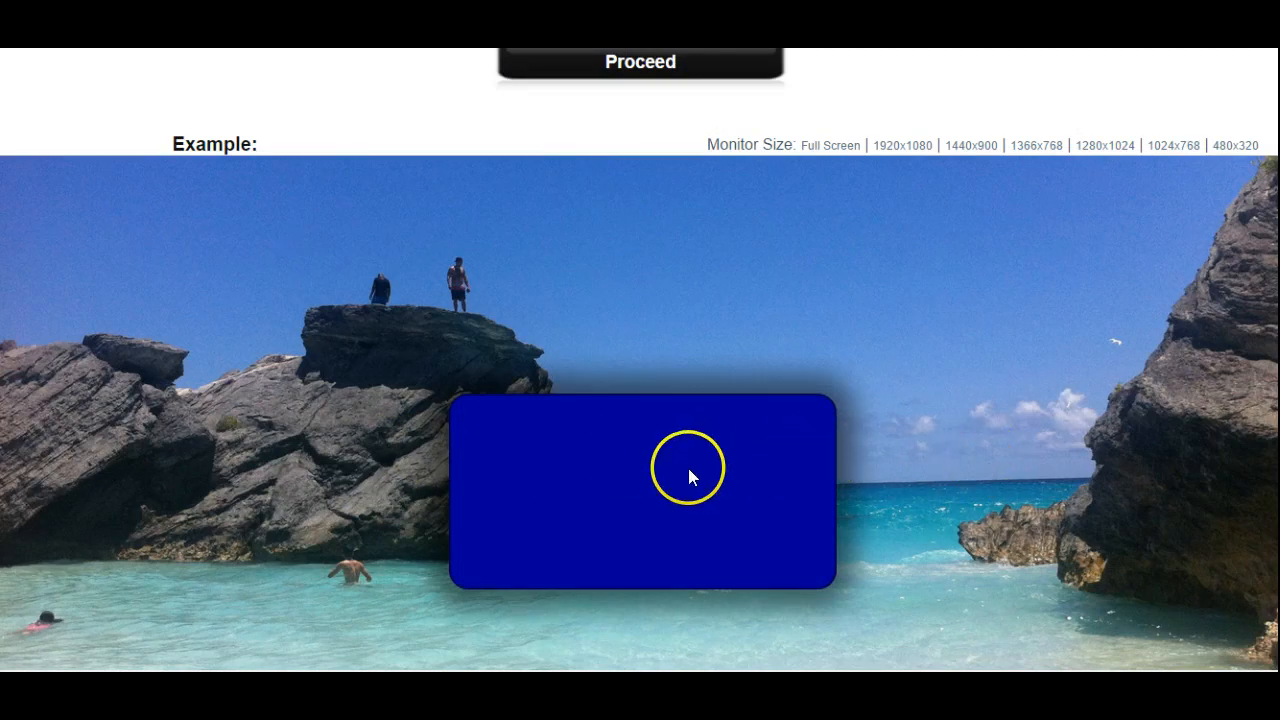
{"action": "scroll", "coordinate": [690, 470], "scroll_direction": "up", "scroll_amount": 4}
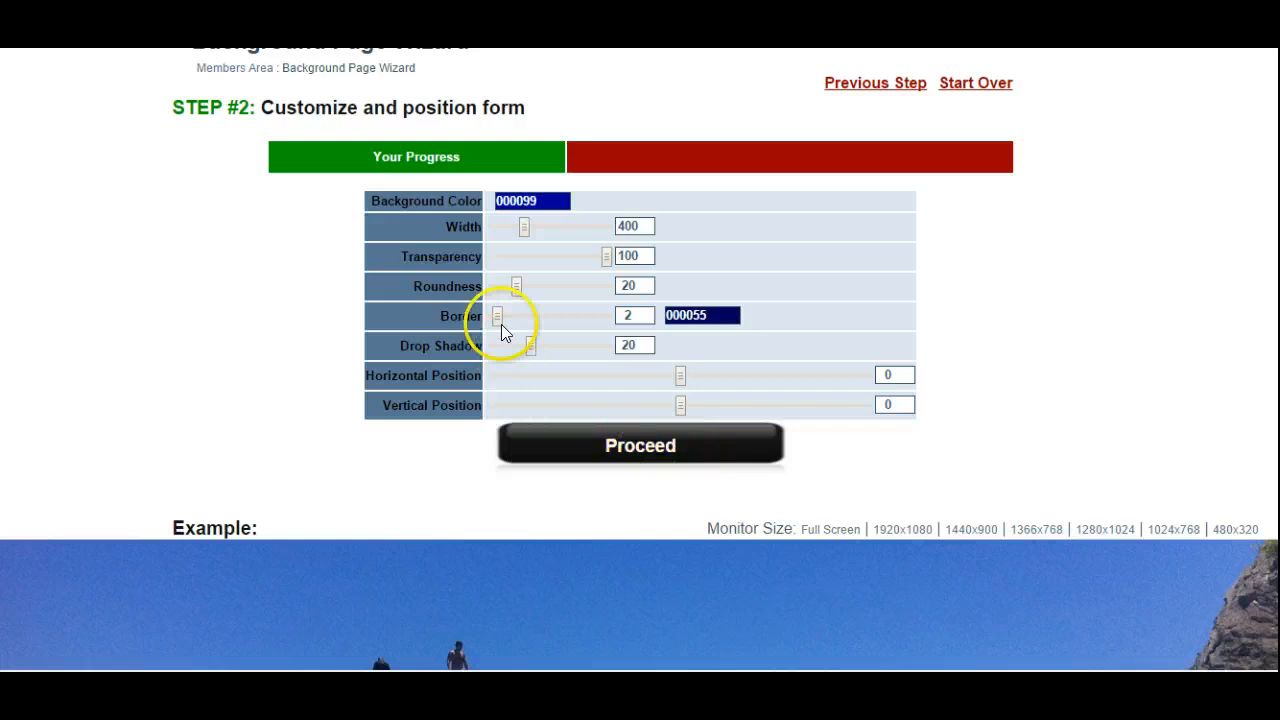
Step: Try form transparency values of 59 and 11 and compare how the example form looks over the background
{"action": "left_click_drag", "start_coordinate": [606, 256], "coordinate": [561, 260]}
{"action": "scroll", "coordinate": [859, 440], "scroll_direction": "down", "scroll_amount": 5}
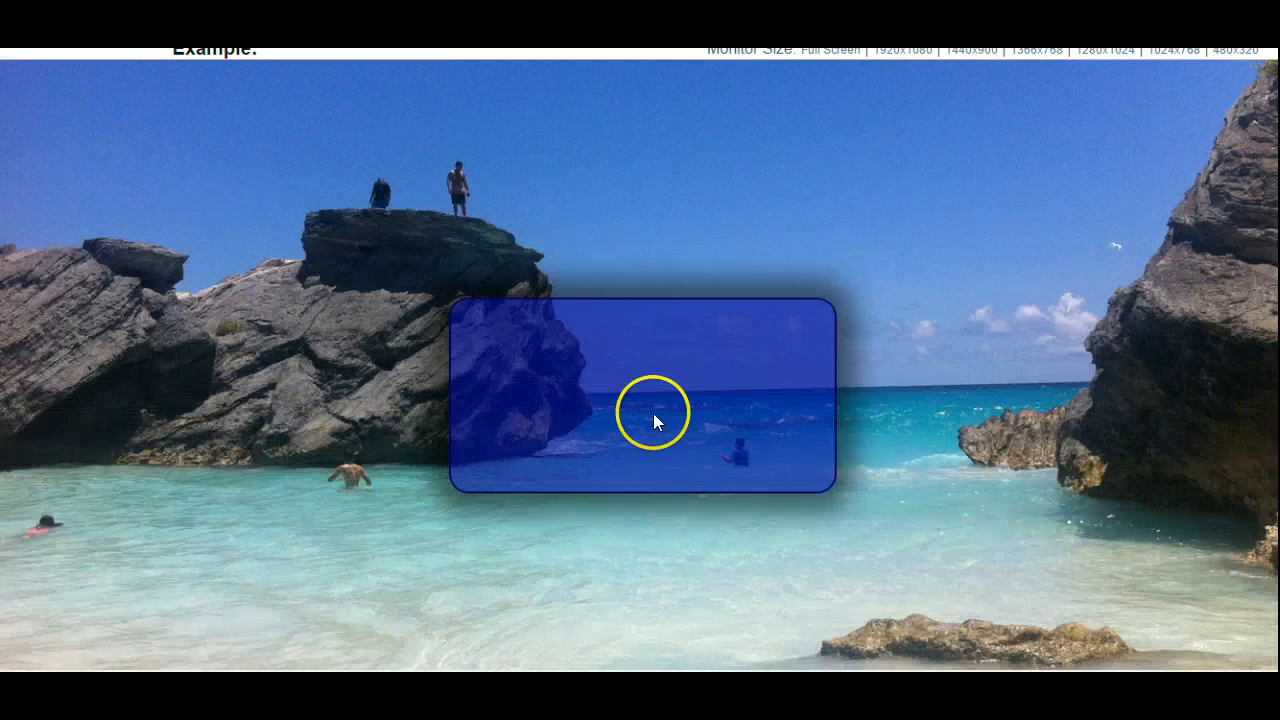
{"action": "scroll", "coordinate": [672, 409], "scroll_direction": "up", "scroll_amount": 4}
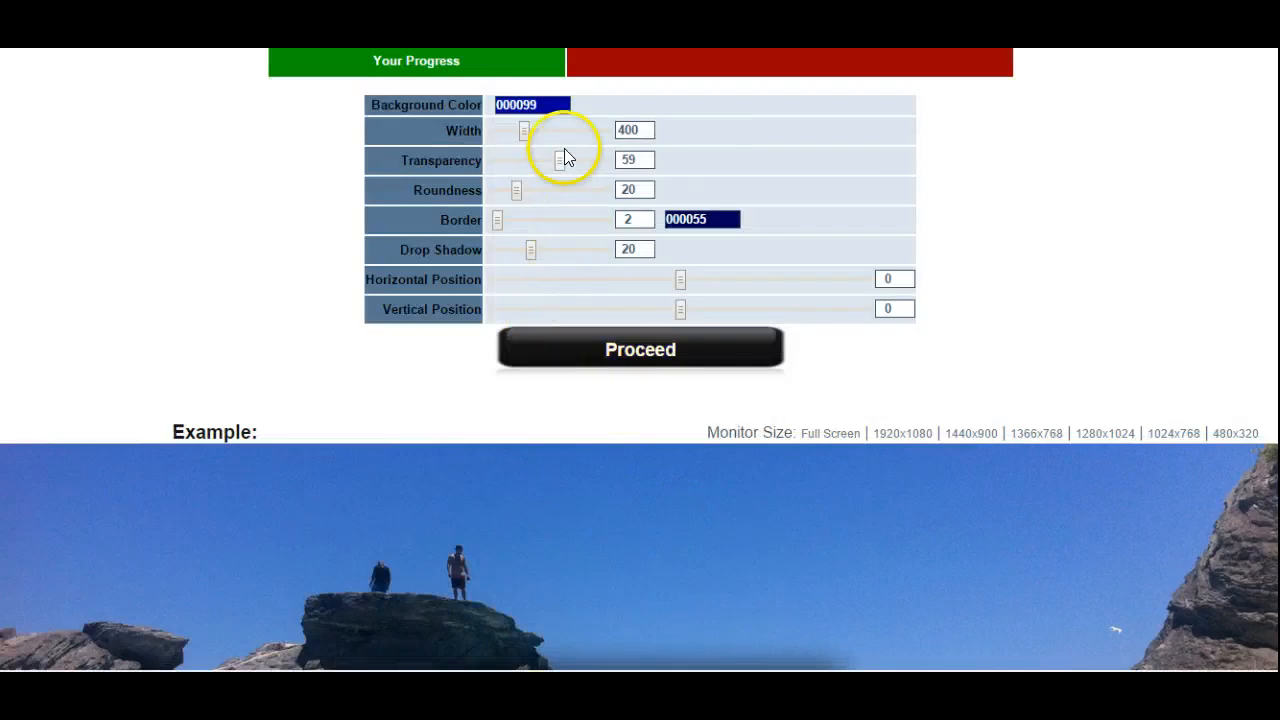
{"action": "left_click_drag", "start_coordinate": [560, 158], "coordinate": [508, 158]}
{"action": "scroll", "coordinate": [700, 420], "scroll_direction": "down", "scroll_amount": 3}
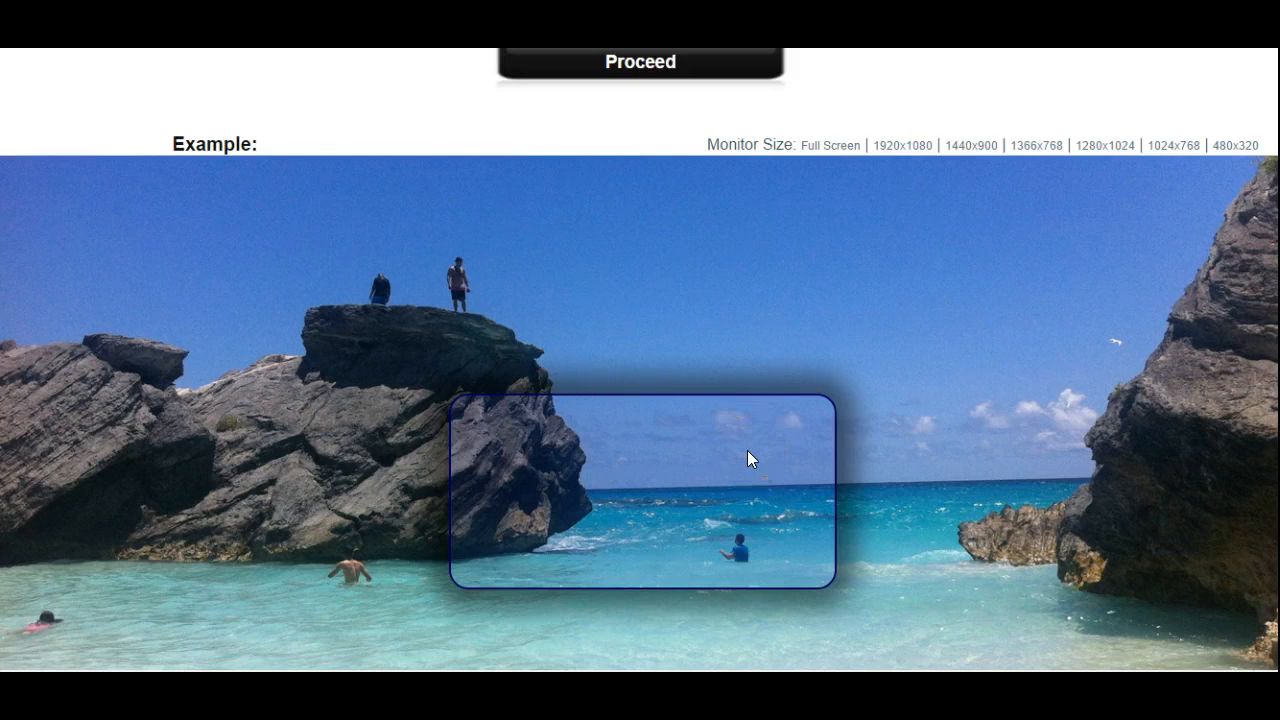
{"action": "scroll", "coordinate": [748, 452], "scroll_direction": "down", "scroll_amount": 3}
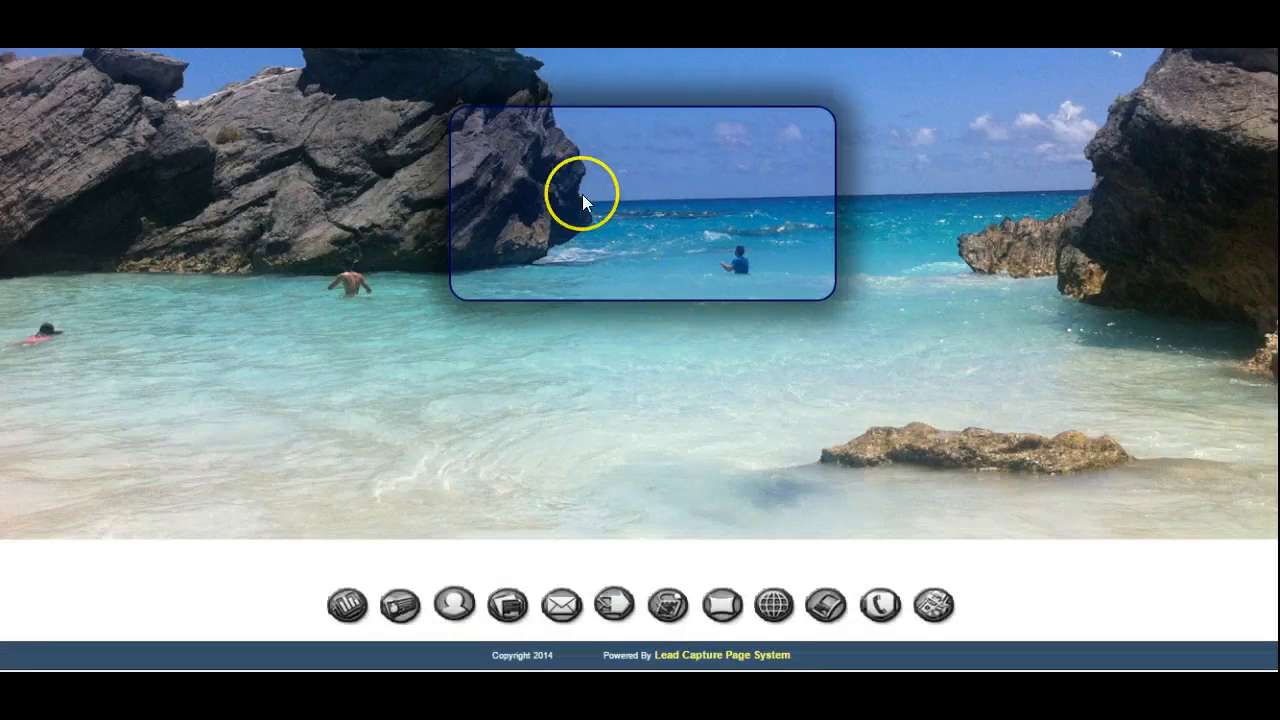
{"action": "scroll", "coordinate": [695, 407], "scroll_direction": "up", "scroll_amount": 3}
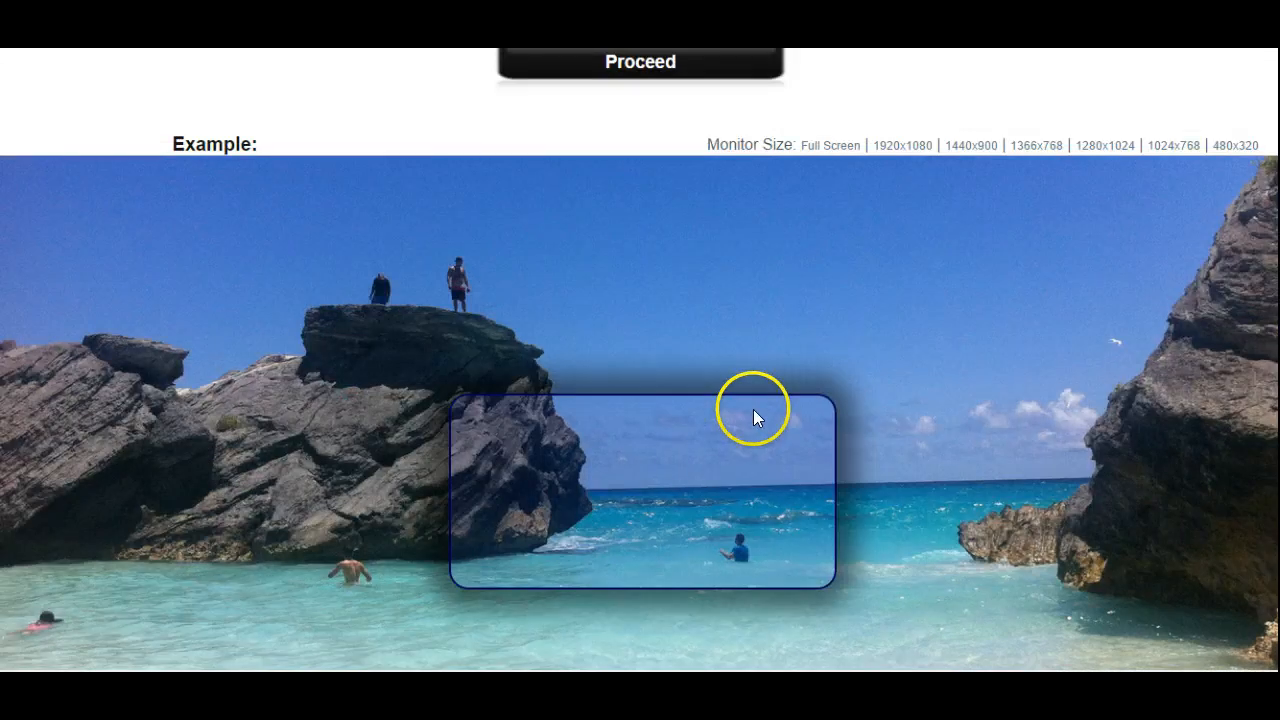
{"action": "scroll", "coordinate": [756, 412], "scroll_direction": "up", "scroll_amount": 4}
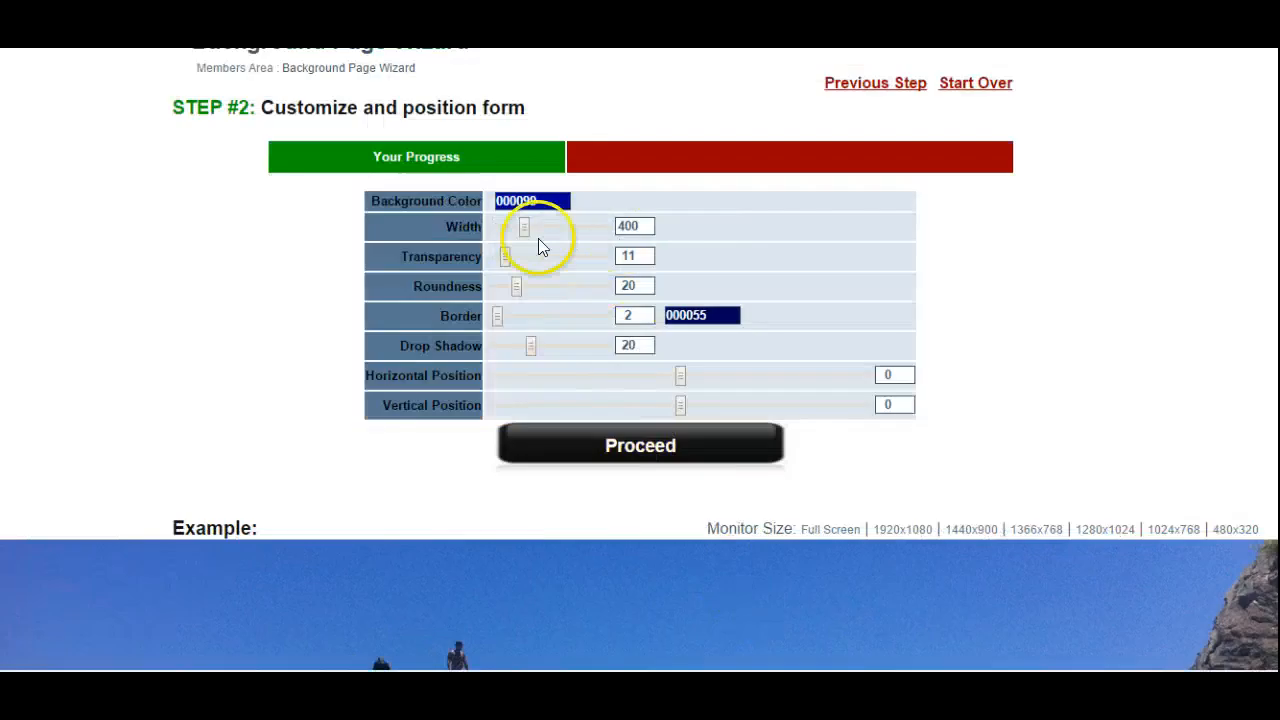
Step: Set the form's transparency to 58 and check the example form
{"action": "left_click_drag", "start_coordinate": [507, 261], "coordinate": [559, 259]}
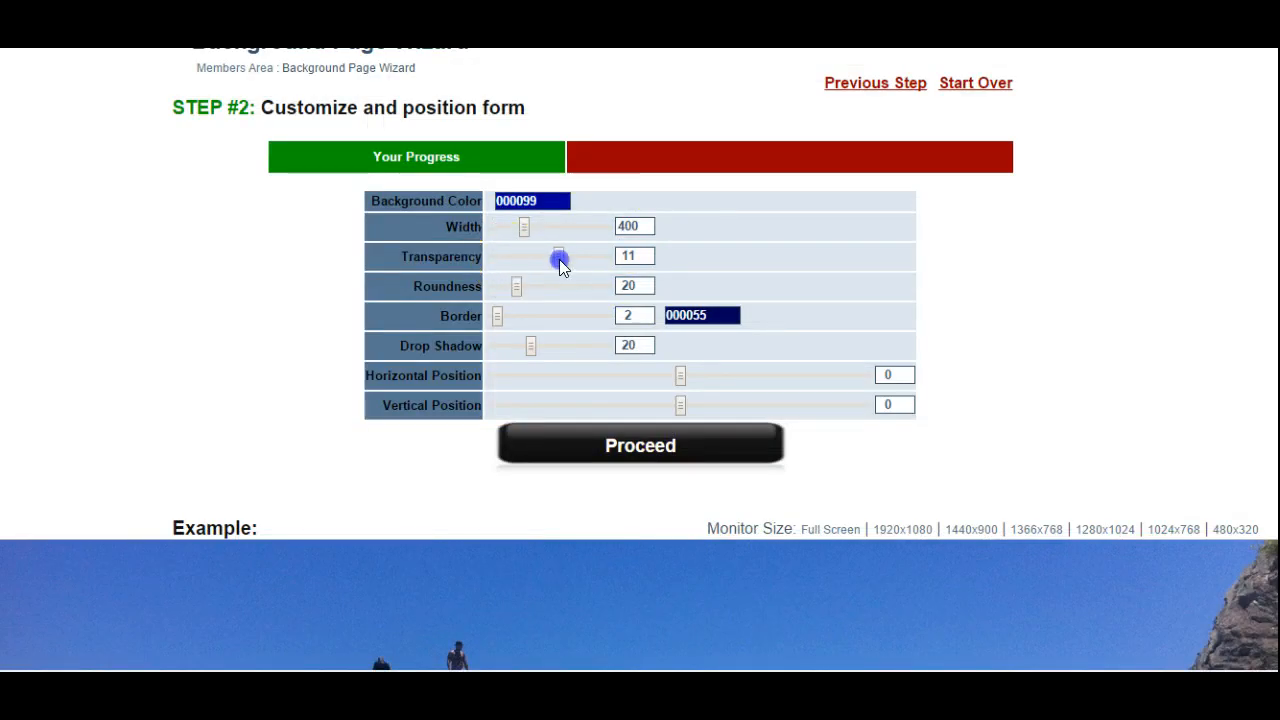
{"action": "scroll", "coordinate": [800, 396], "scroll_direction": "down", "scroll_amount": 4}
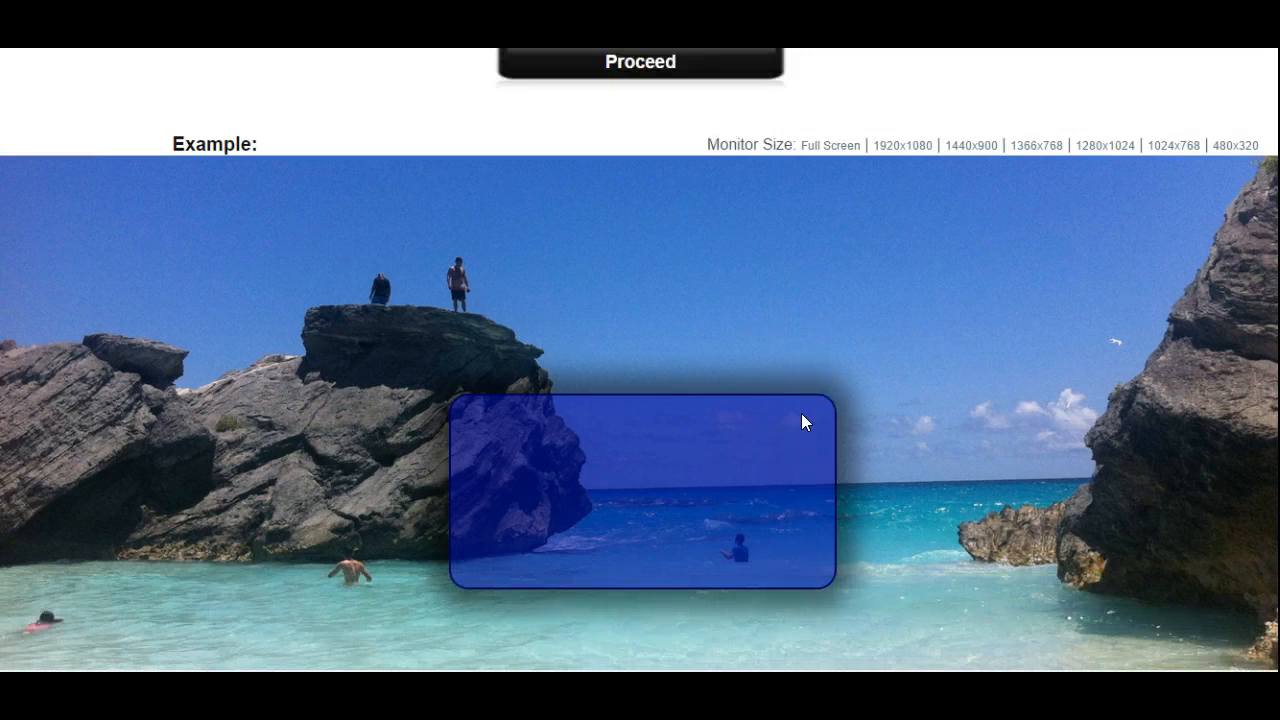
{"action": "scroll", "coordinate": [801, 420], "scroll_direction": "up", "scroll_amount": 3}
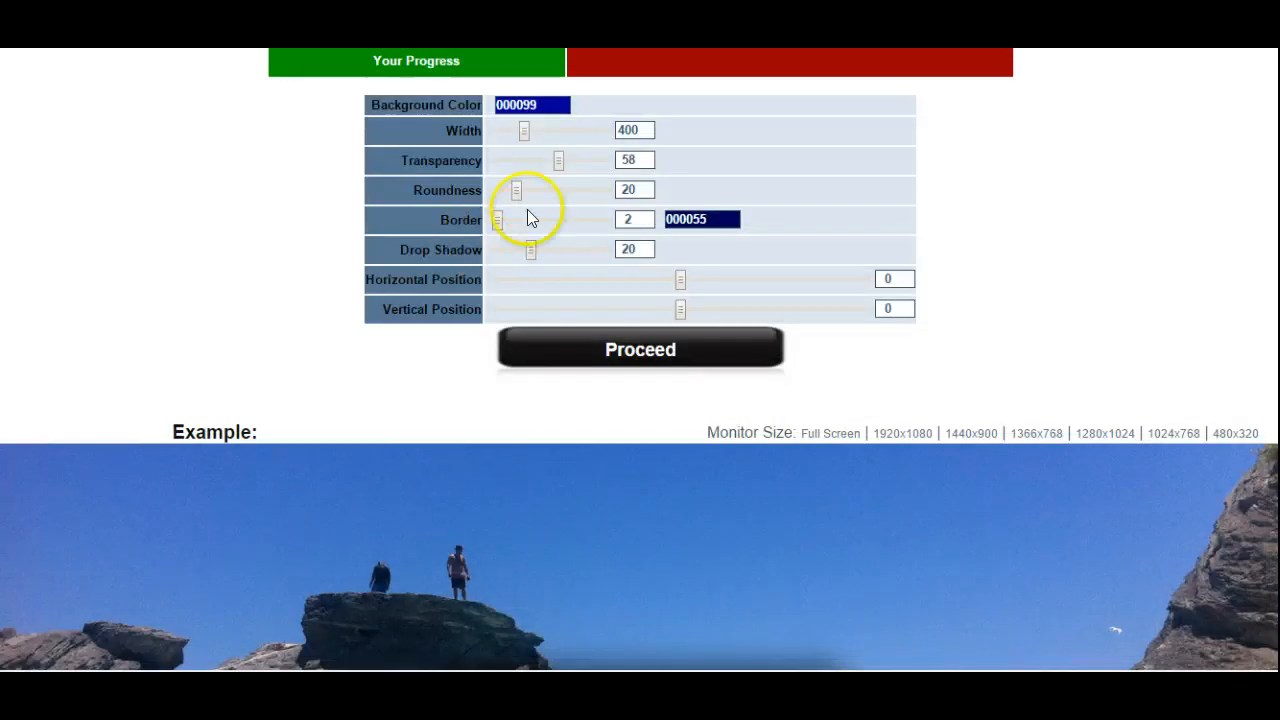
{"action": "scroll", "coordinate": [513, 428], "scroll_direction": "down", "scroll_amount": 2}
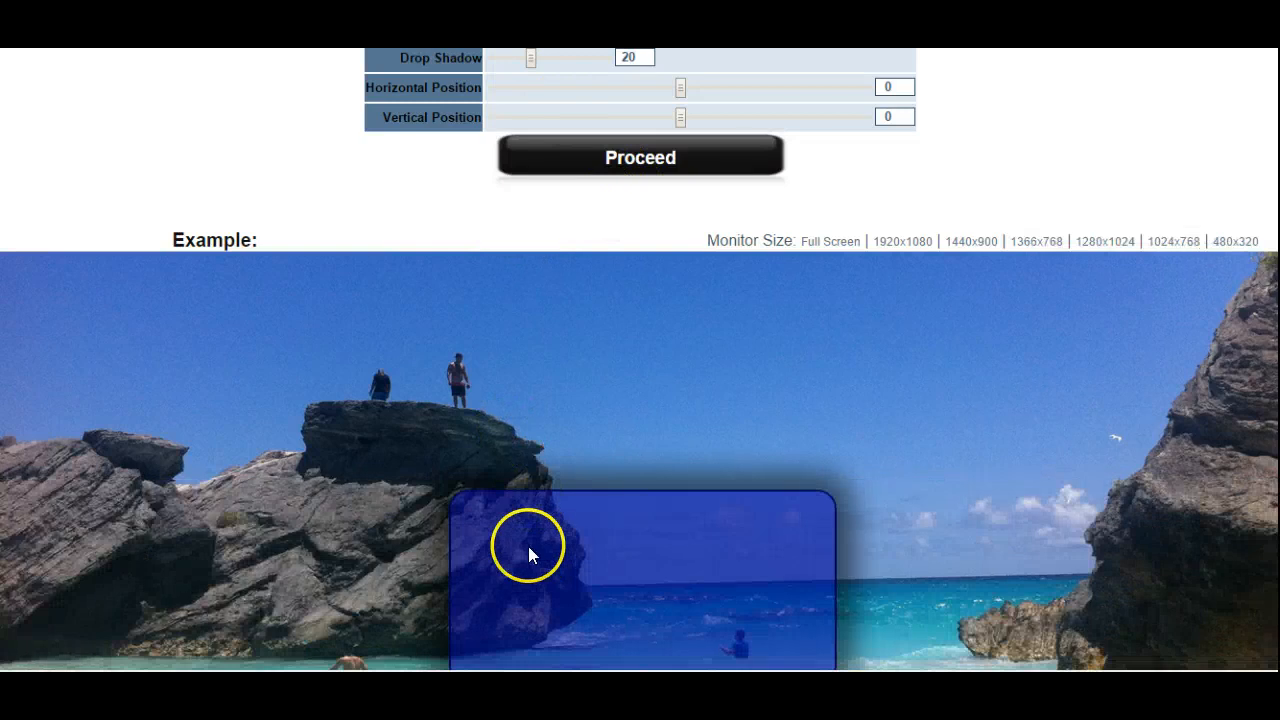
Step: Try the form with square corners, and set its roundness back to 20
{"action": "scroll", "coordinate": [405, 516], "scroll_direction": "up", "scroll_amount": 3}
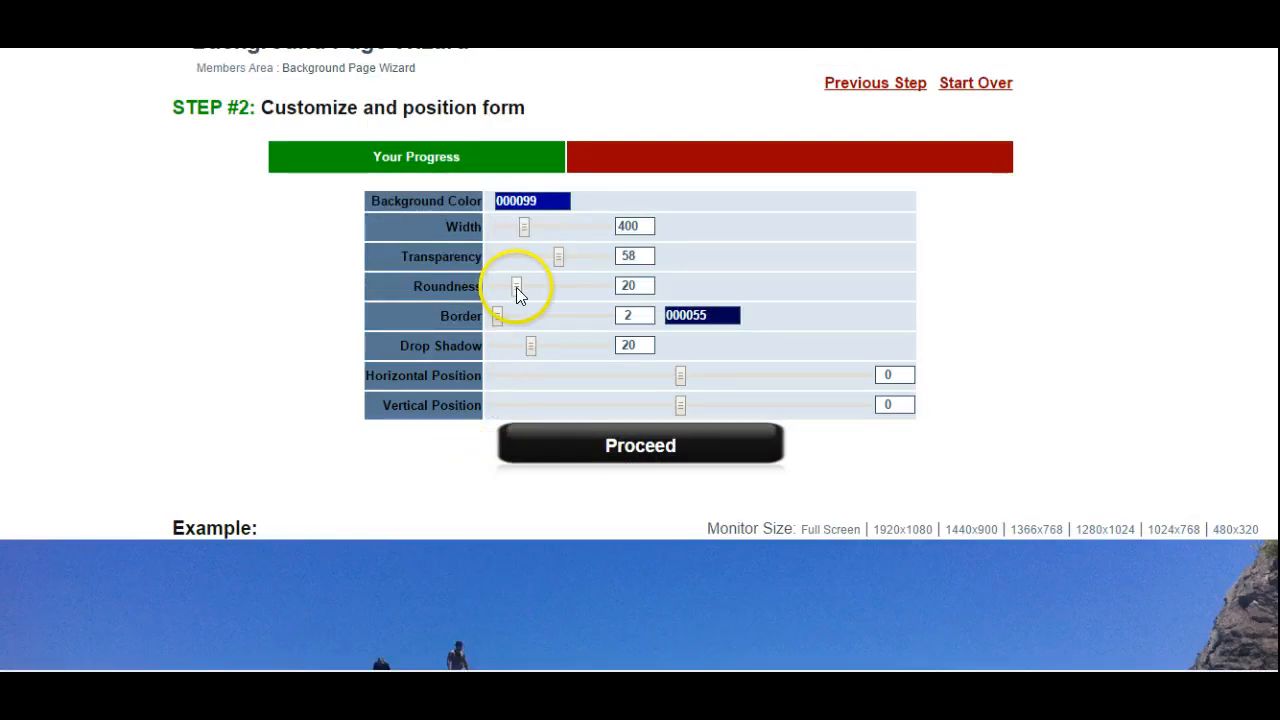
{"action": "left_click_drag", "start_coordinate": [515, 291], "coordinate": [487, 289]}
{"action": "scroll", "coordinate": [366, 566], "scroll_direction": "down", "scroll_amount": 3}
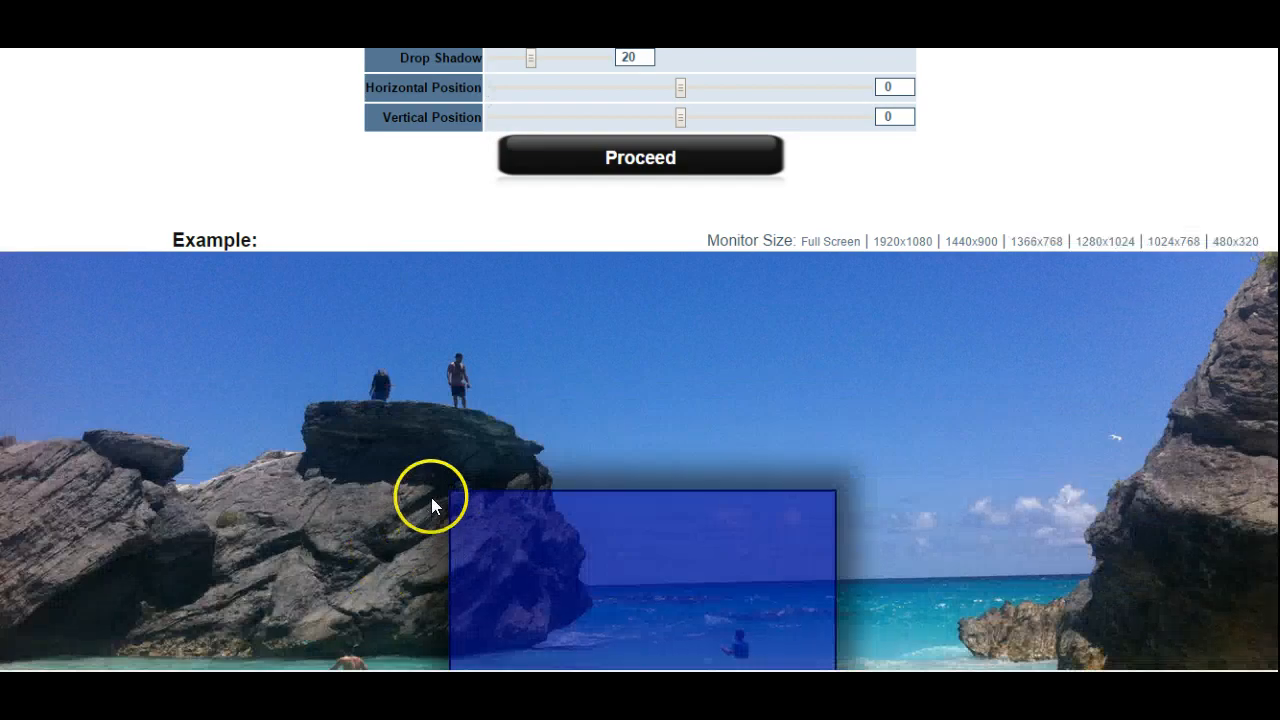
{"action": "scroll", "coordinate": [435, 518], "scroll_direction": "down", "scroll_amount": 2}
{"action": "scroll", "coordinate": [740, 395], "scroll_direction": "up", "scroll_amount": 6}
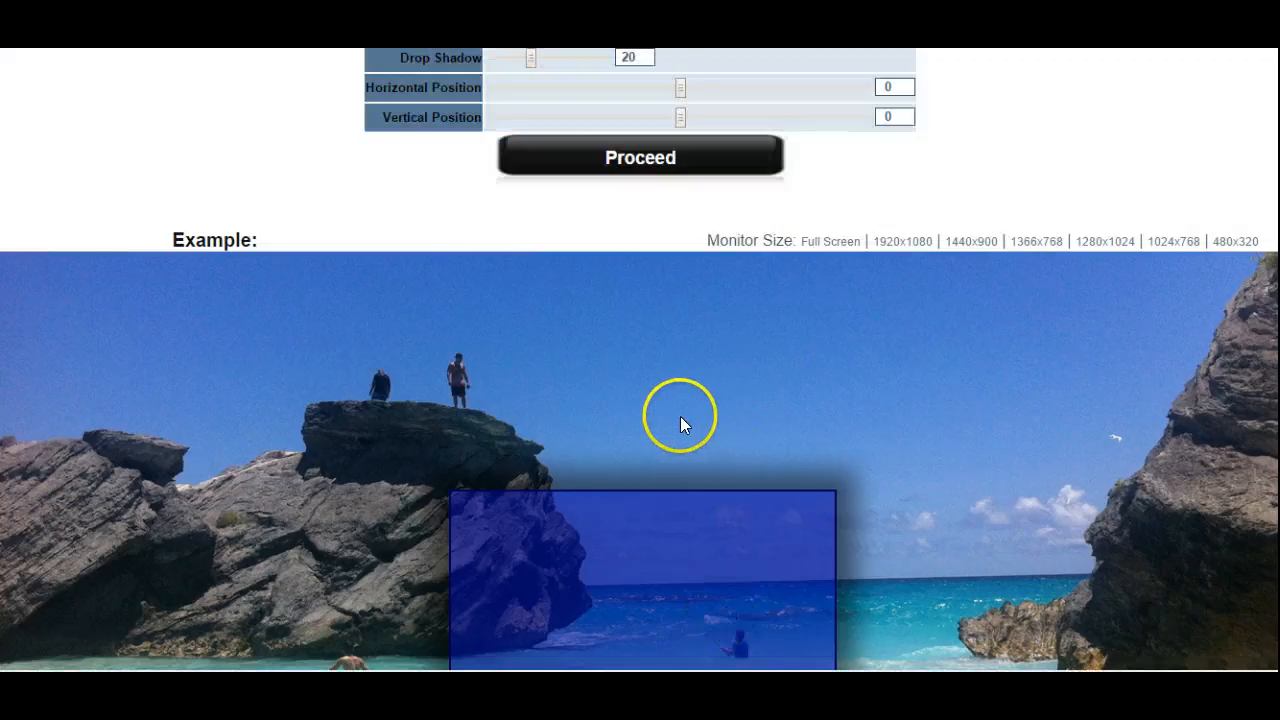
{"action": "left_click_drag", "start_coordinate": [494, 384], "coordinate": [516, 382]}
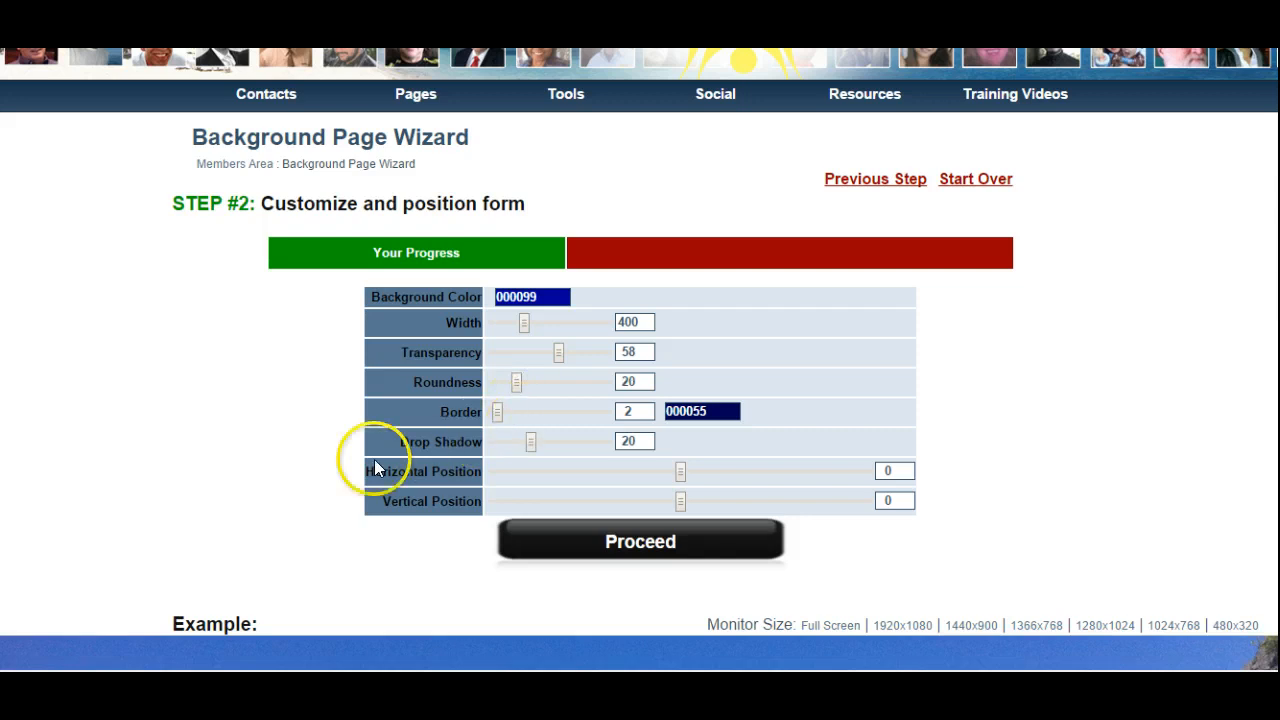
{"action": "scroll", "coordinate": [266, 458], "scroll_direction": "down", "scroll_amount": 2}
{"action": "scroll", "coordinate": [266, 458], "scroll_direction": "down", "scroll_amount": 4}
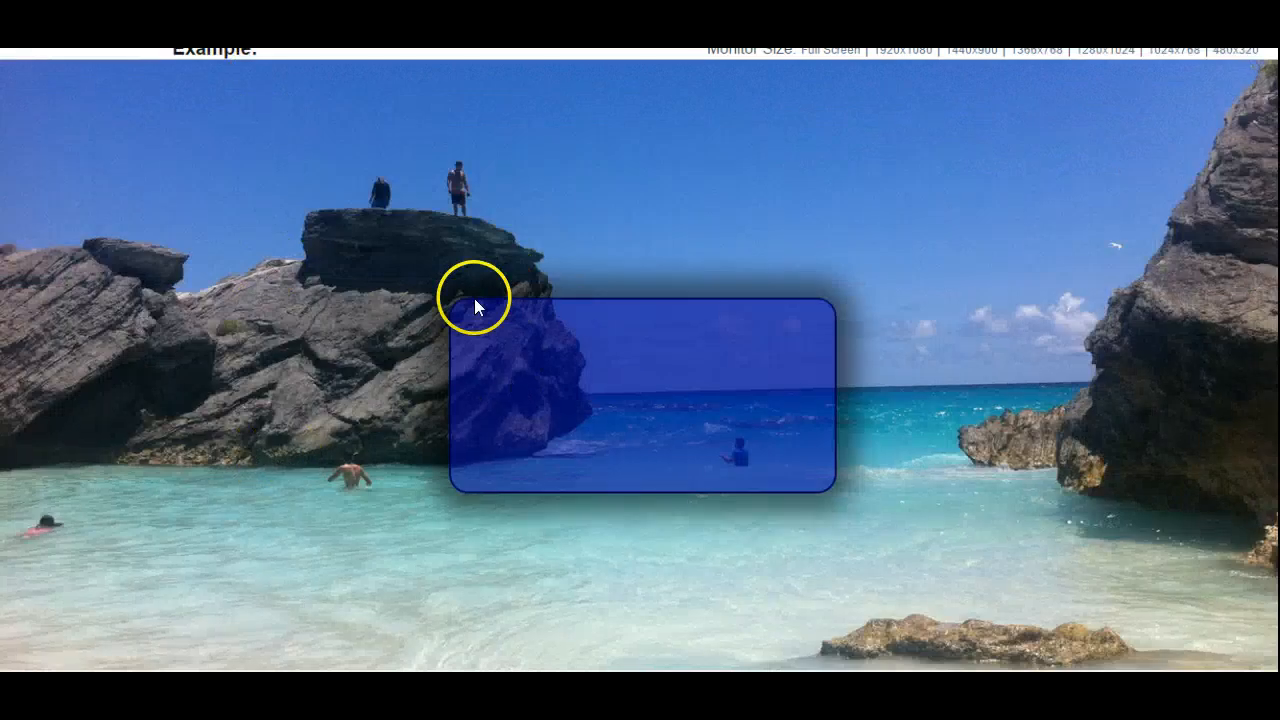
Step: Set the form's border to 0 and check the example form
{"action": "scroll", "coordinate": [320, 450], "scroll_direction": "up", "scroll_amount": 1}
{"action": "scroll", "coordinate": [320, 442], "scroll_direction": "up", "scroll_amount": 2}
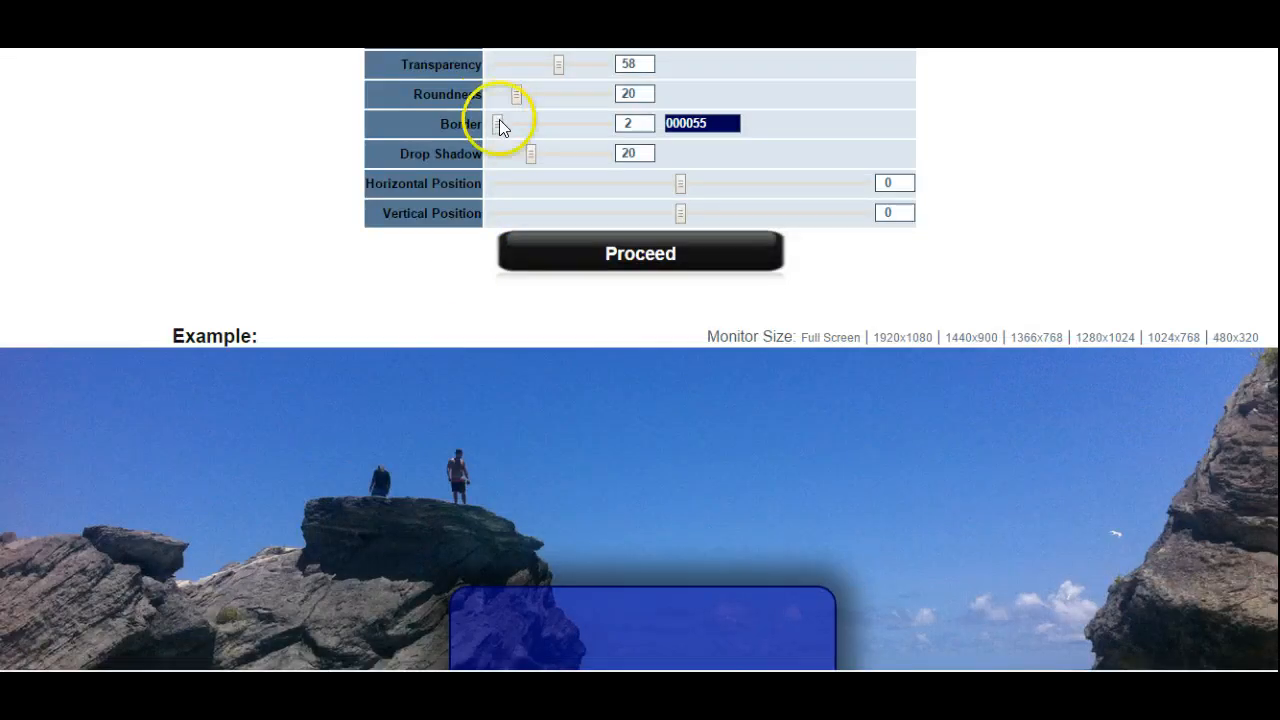
{"action": "scroll", "coordinate": [314, 394], "scroll_direction": "down", "scroll_amount": 2}
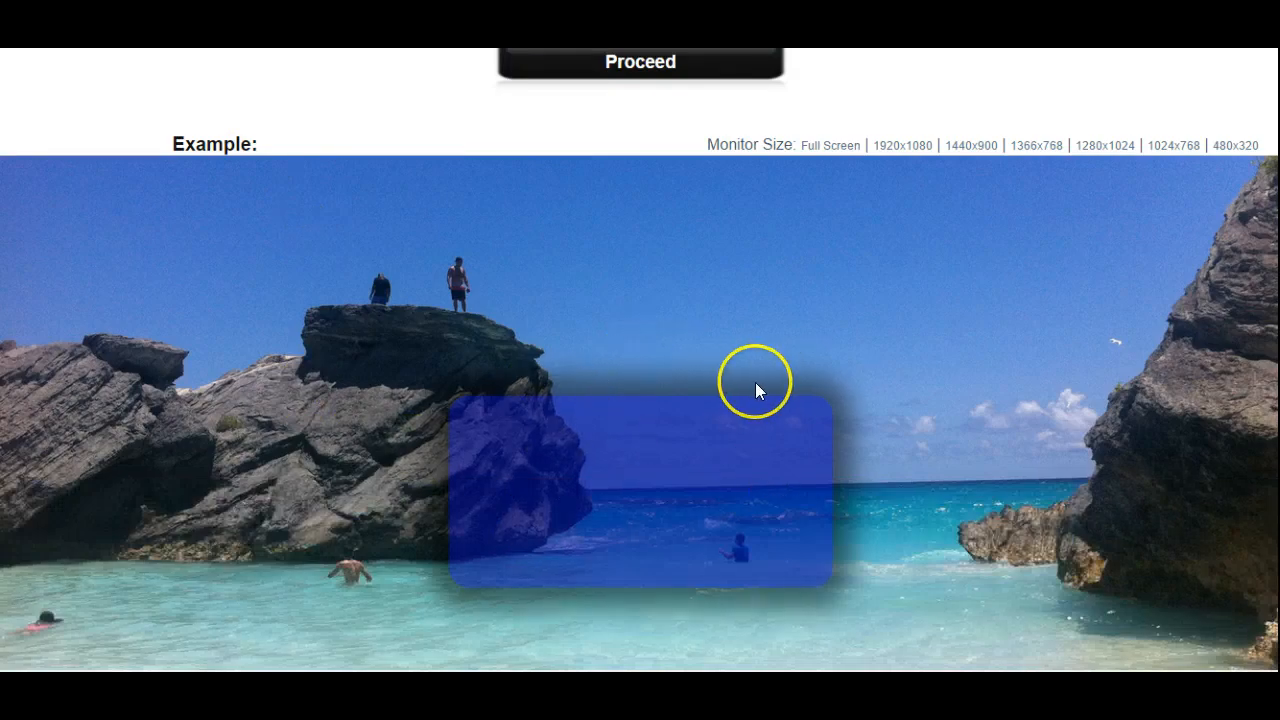
Step: Set the form's drop shadow to 0 and check the example form
{"action": "scroll", "coordinate": [360, 430], "scroll_direction": "up", "scroll_amount": 3}
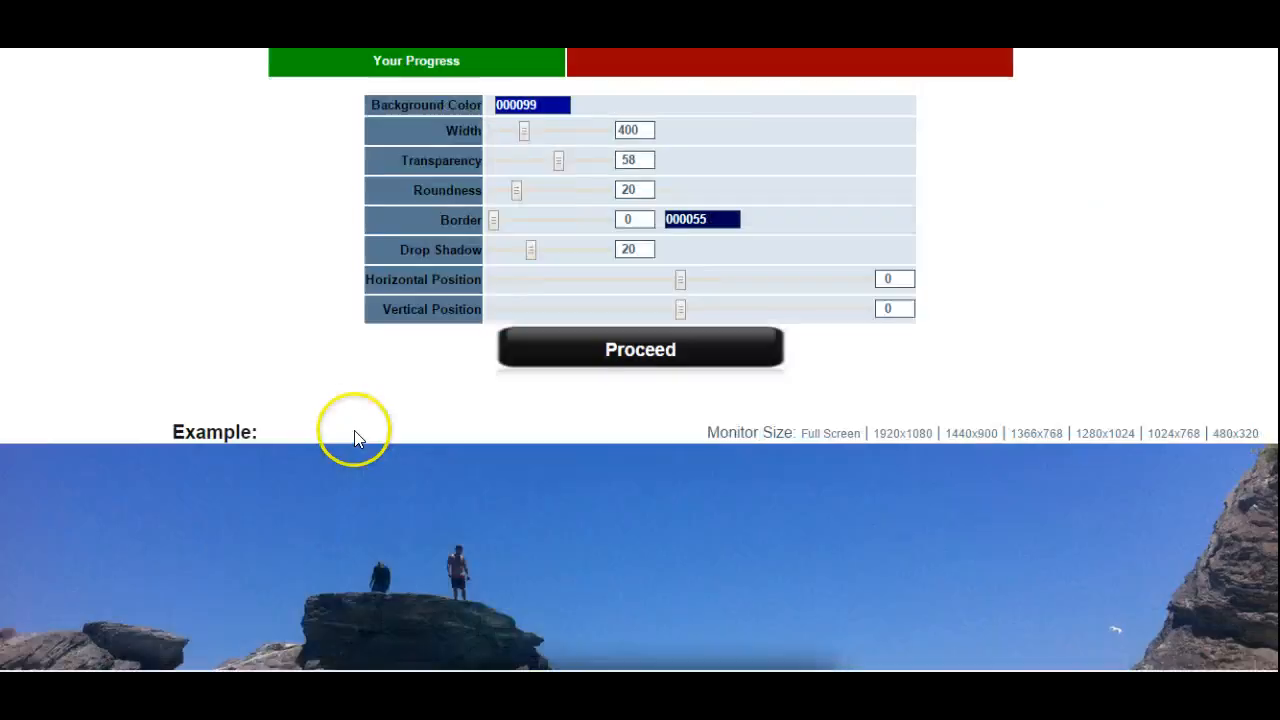
{"action": "left_click", "coordinate": [530, 252]}
{"action": "left_click_drag", "start_coordinate": [530, 252], "coordinate": [471, 253]}
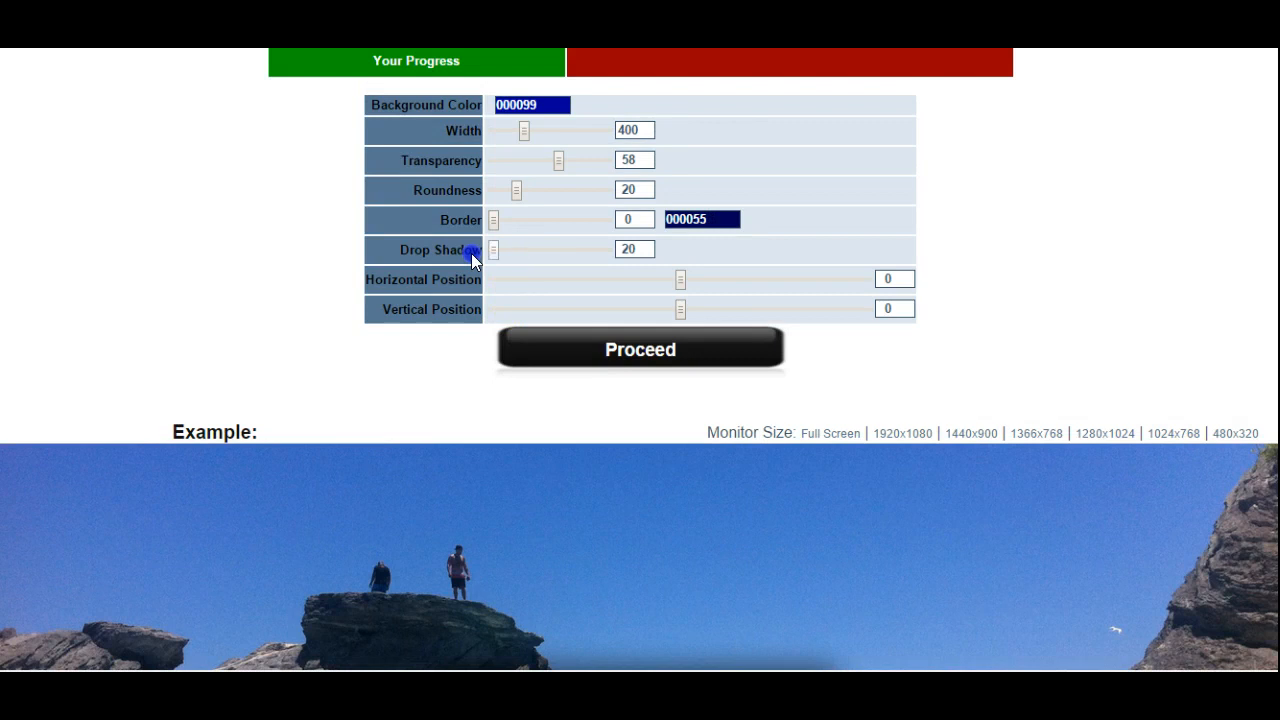
{"action": "scroll", "coordinate": [305, 478], "scroll_direction": "down", "scroll_amount": 2}
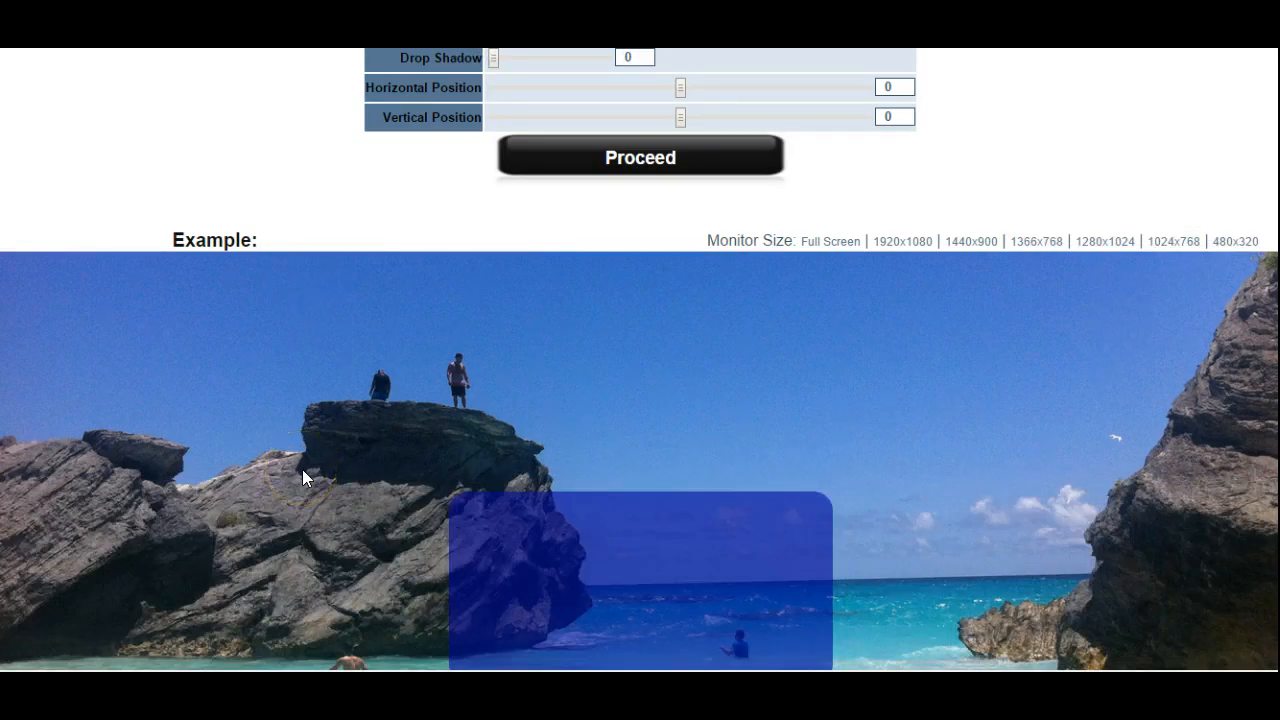
{"action": "scroll", "coordinate": [305, 478], "scroll_direction": "down", "scroll_amount": 2}
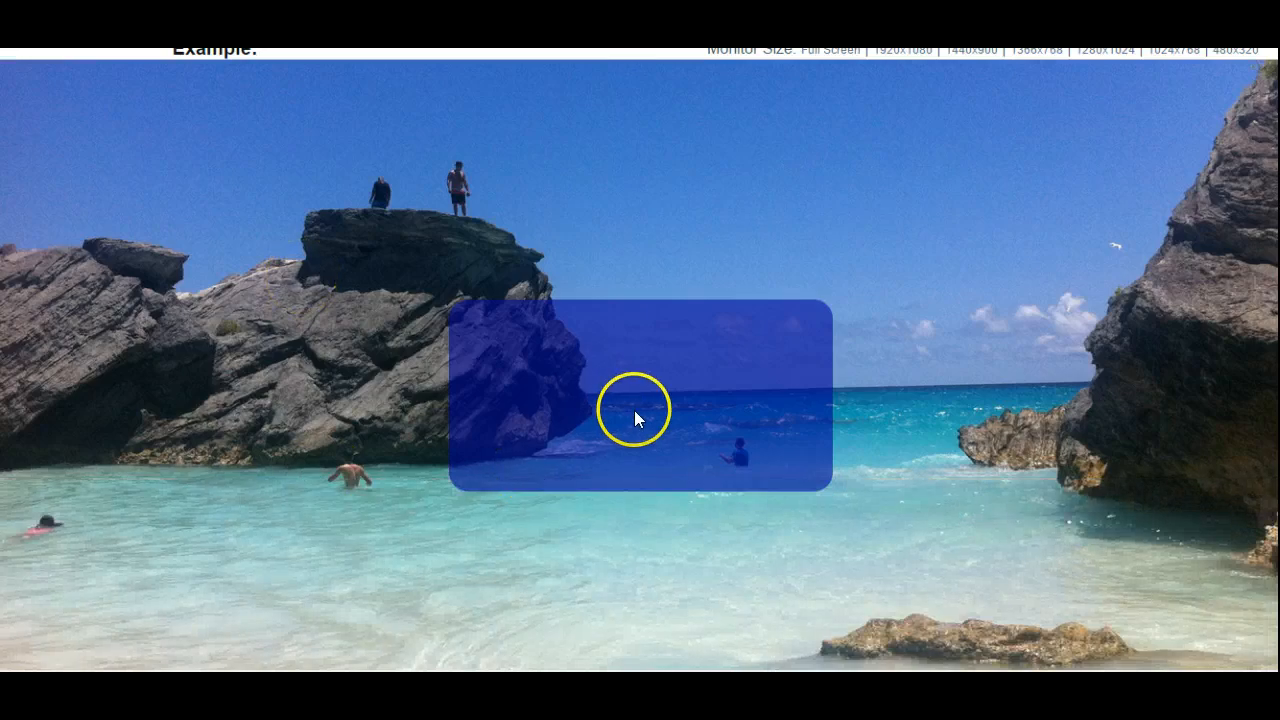
Step: Change the form's background color to 000000 and view the example form over the background
{"action": "scroll", "coordinate": [240, 514], "scroll_direction": "up", "scroll_amount": 4}
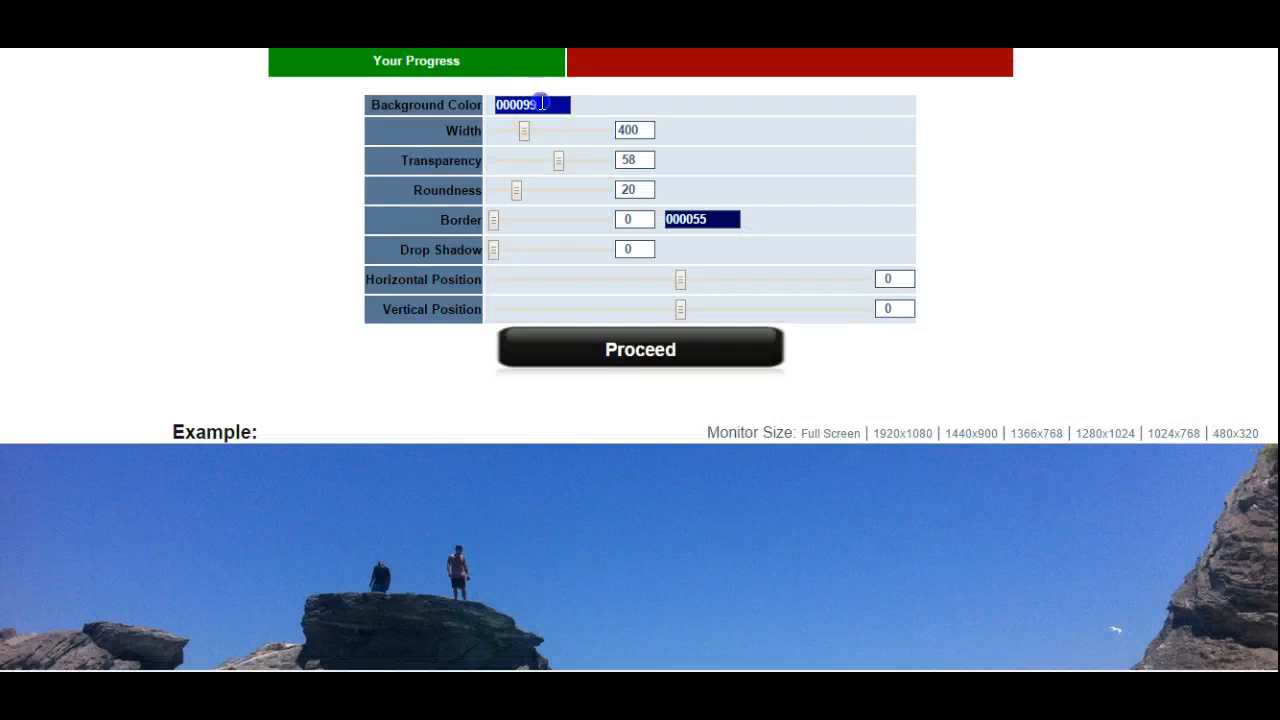
{"action": "left_click", "coordinate": [541, 103]}
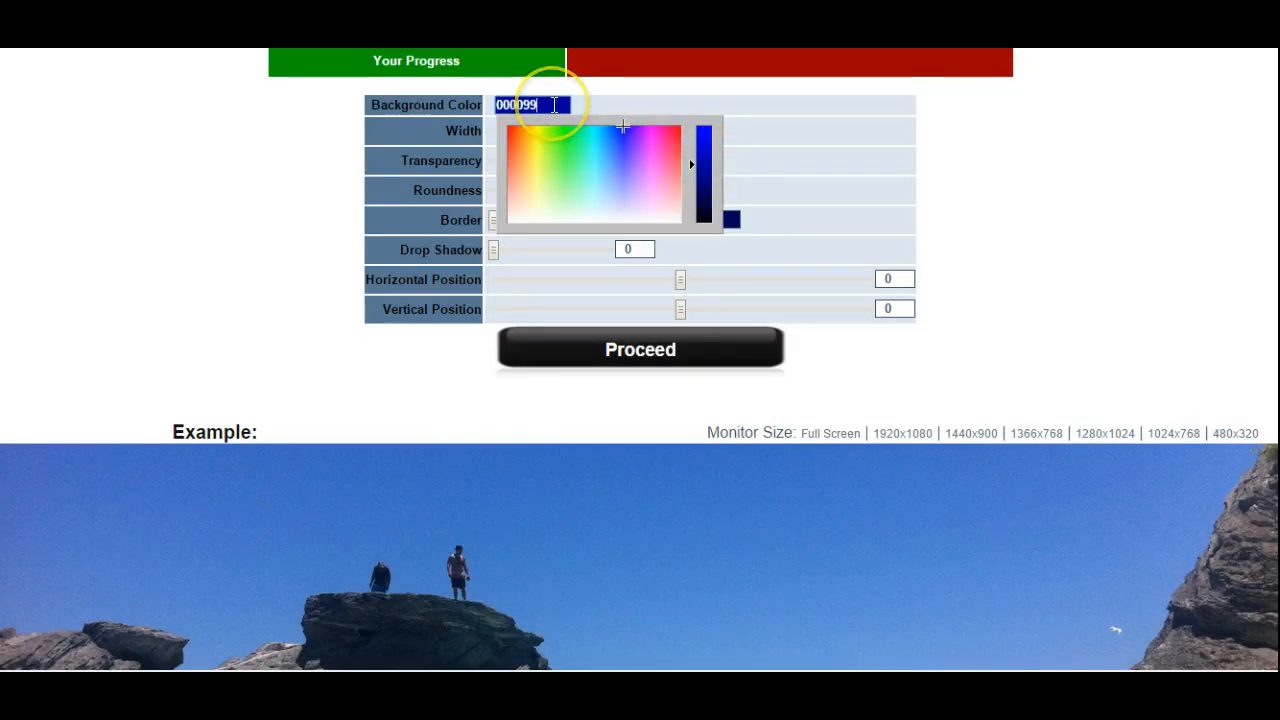
{"action": "type", "text": "000000"}
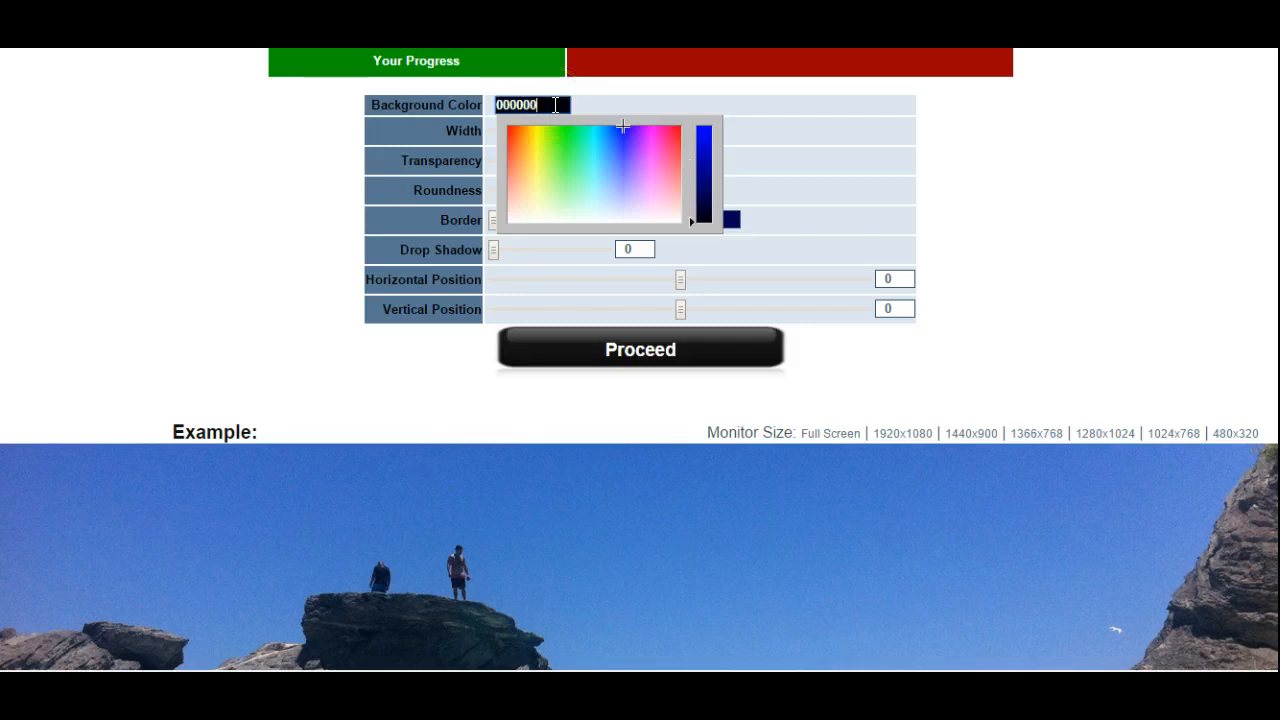
{"action": "left_click", "coordinate": [1118, 197]}
{"action": "scroll", "coordinate": [1088, 230], "scroll_direction": "down", "scroll_amount": 3}
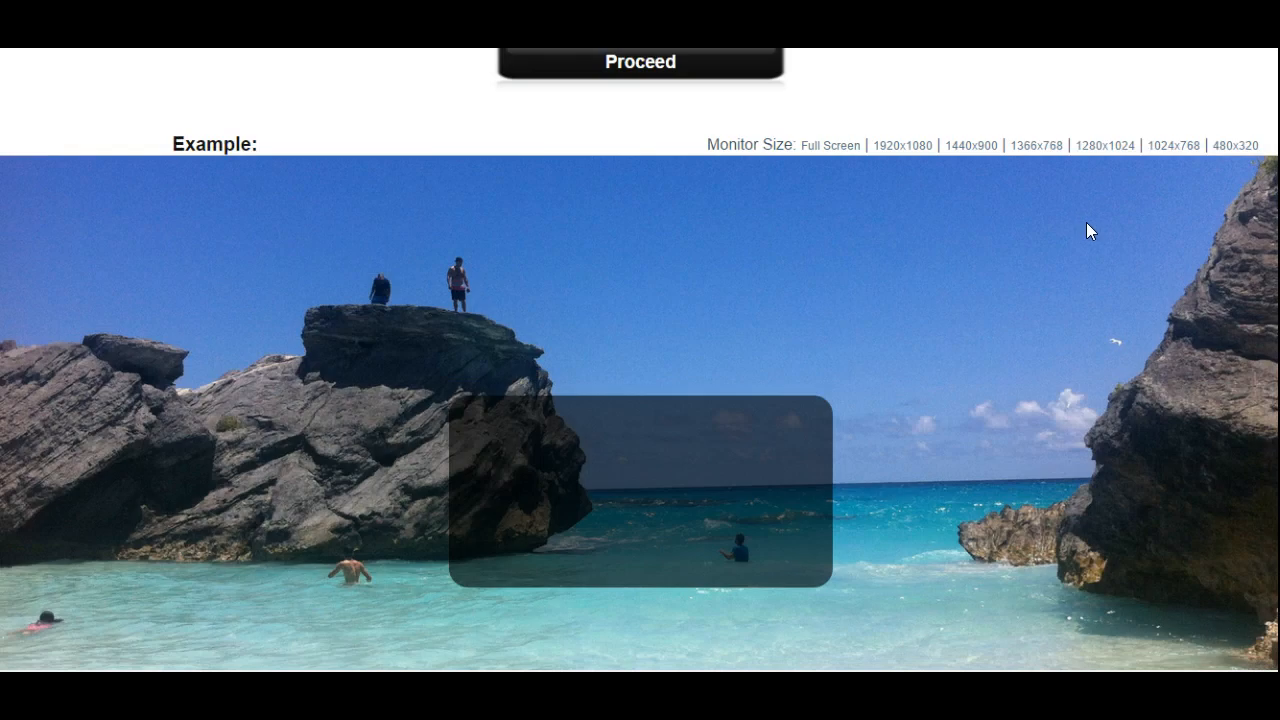
{"action": "scroll", "coordinate": [965, 352], "scroll_direction": "down", "scroll_amount": 3}
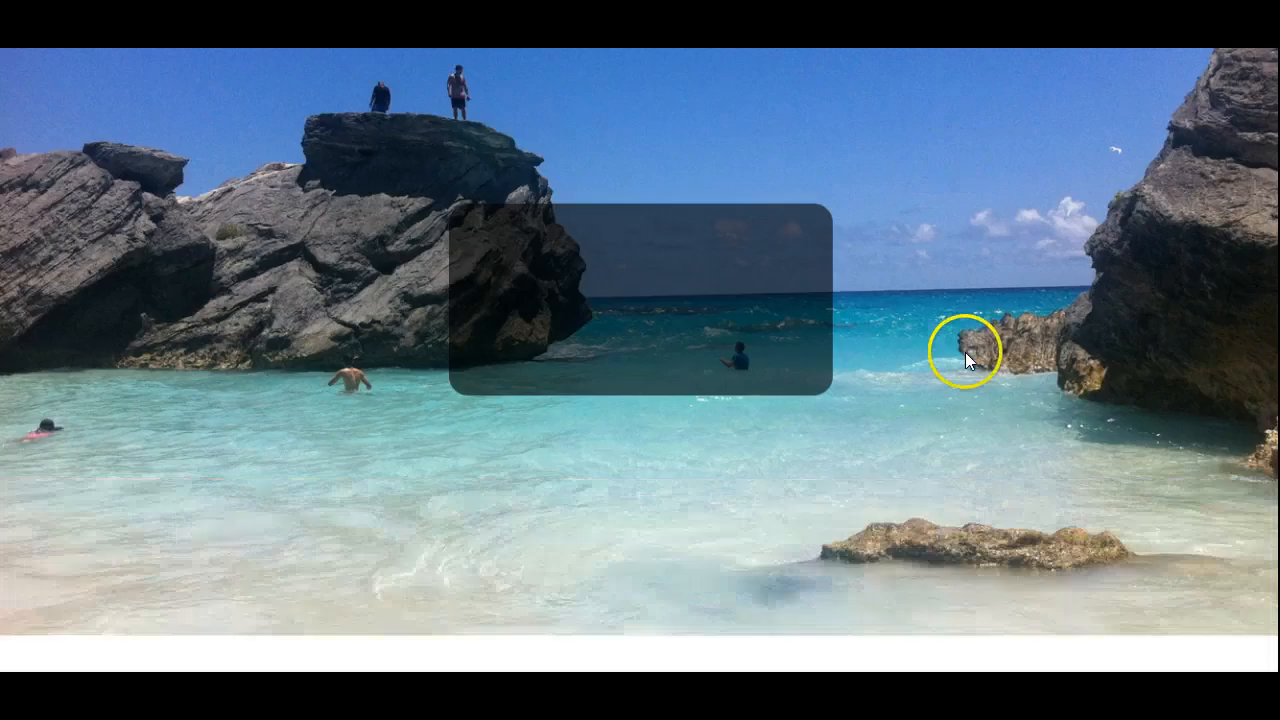
Step: Try shifting the form horizontally to the right-hand rocks of the background, and bring it back to horizontal position -2
{"action": "scroll", "coordinate": [974, 356], "scroll_direction": "up", "scroll_amount": 2}
{"action": "scroll", "coordinate": [974, 356], "scroll_direction": "up", "scroll_amount": 4}
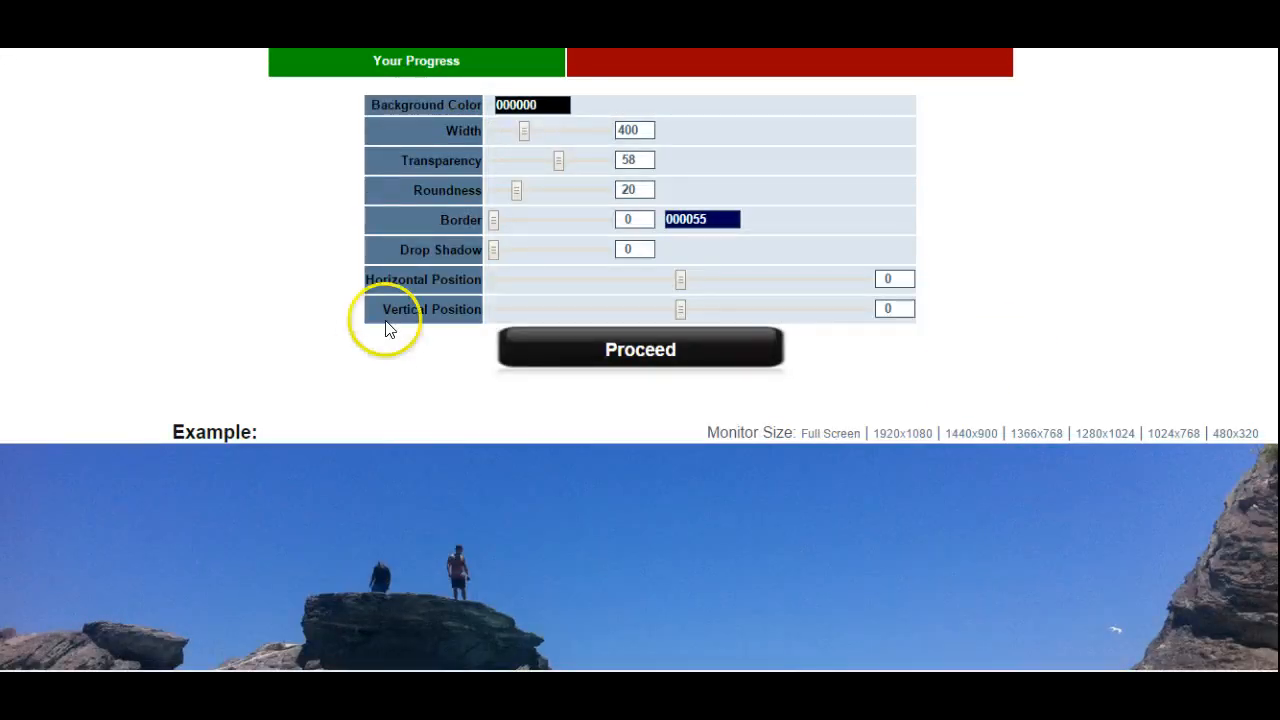
{"action": "scroll", "coordinate": [966, 354], "scroll_direction": "down", "scroll_amount": 2}
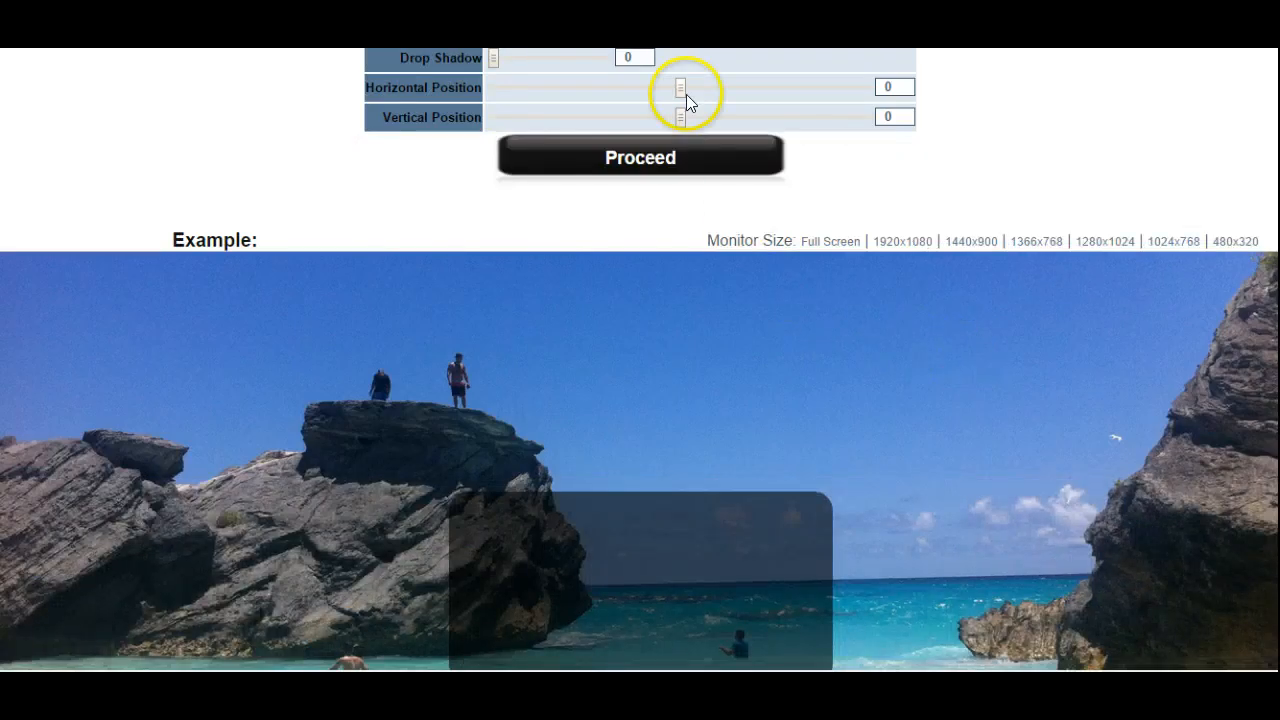
{"action": "scroll", "coordinate": [680, 551], "scroll_direction": "down", "scroll_amount": 1}
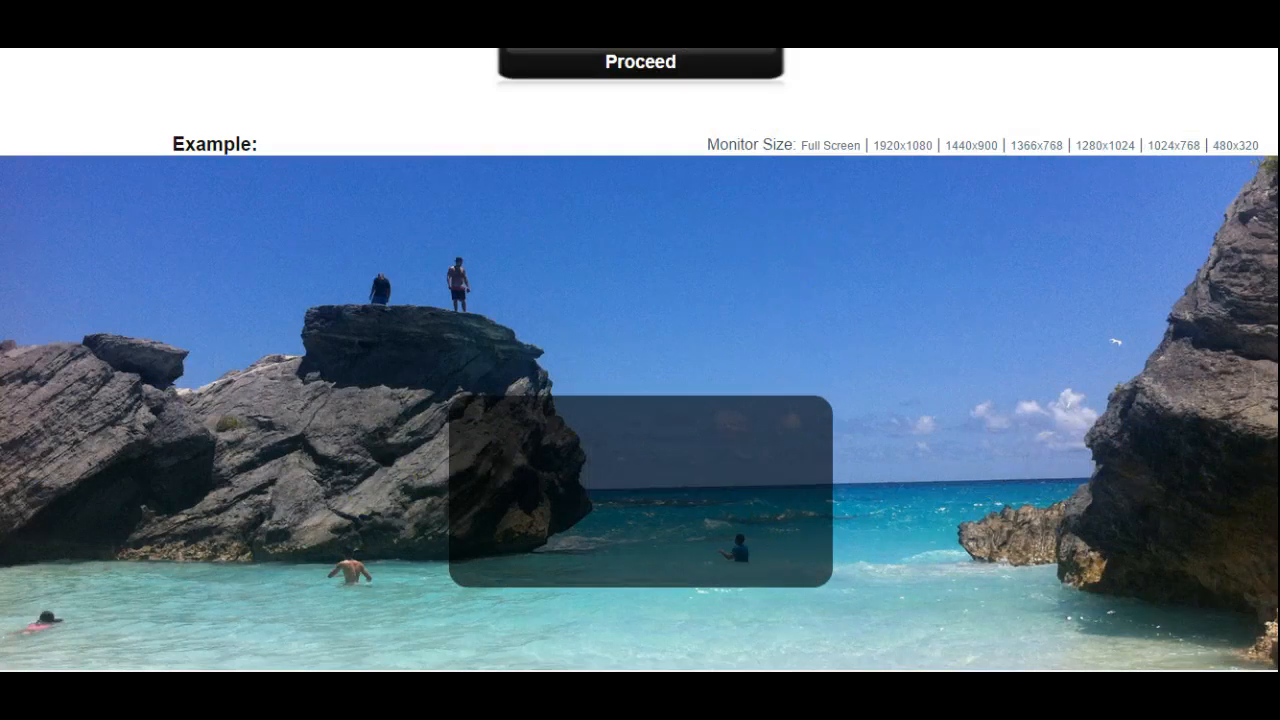
{"action": "scroll", "coordinate": [786, 420], "scroll_direction": "up", "scroll_amount": 3}
{"action": "left_click_drag", "start_coordinate": [680, 292], "coordinate": [890, 284]}
{"action": "scroll", "coordinate": [965, 561], "scroll_direction": "down", "scroll_amount": 4}
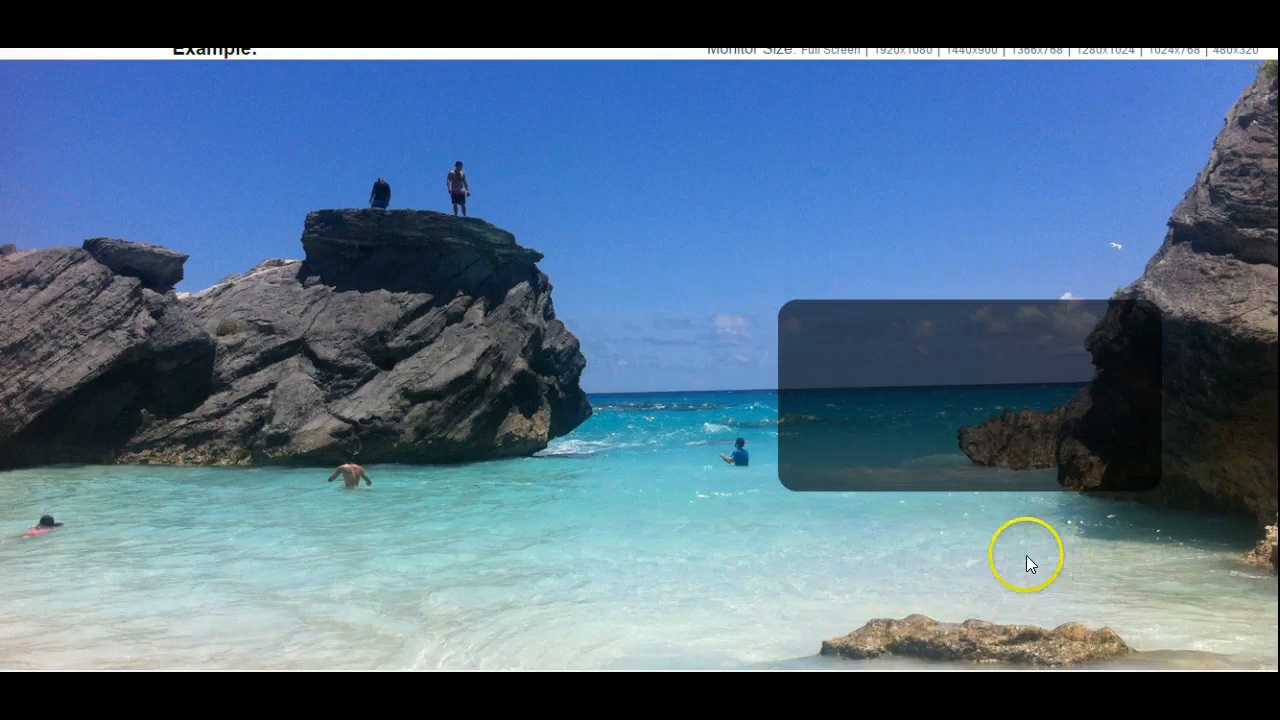
{"action": "scroll", "coordinate": [1026, 557], "scroll_direction": "up", "scroll_amount": 4}
{"action": "left_click_drag", "start_coordinate": [843, 285], "coordinate": [680, 286]}
Step: Try raising the form to vertical position -253, and return both its horizontal and vertical positions to 0
{"action": "left_click", "coordinate": [615, 314]}
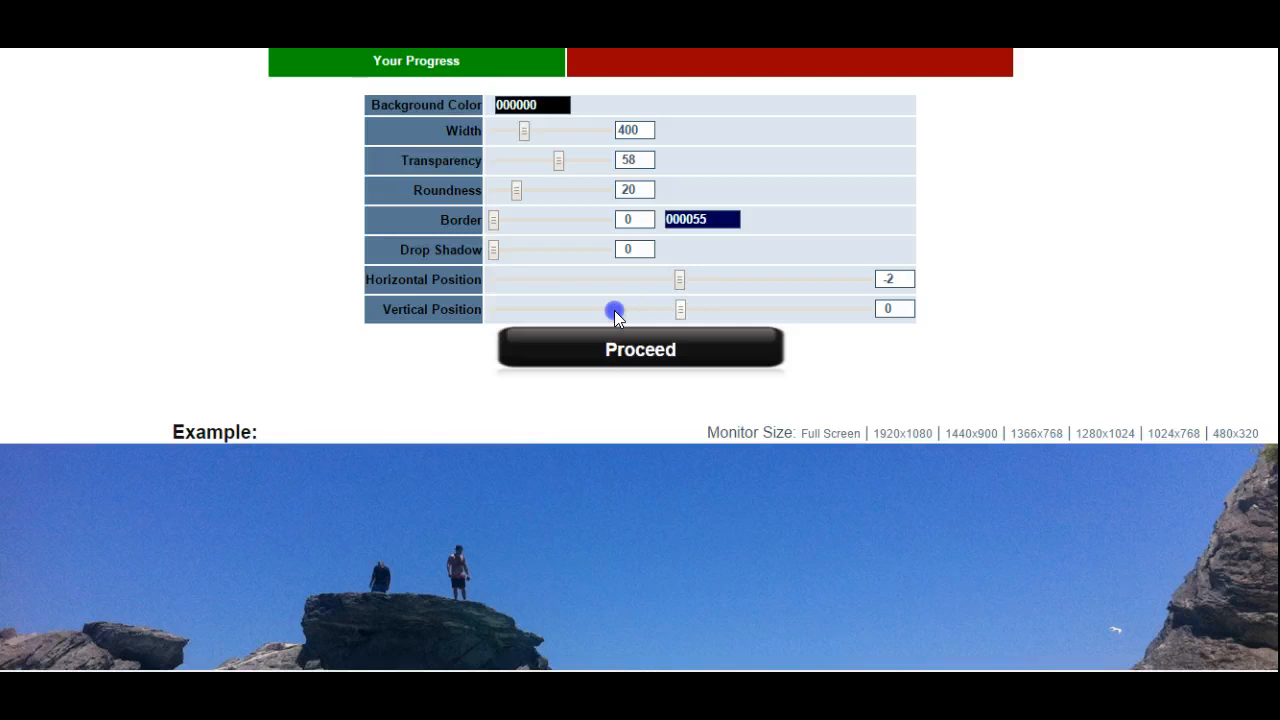
{"action": "left_click_drag", "start_coordinate": [615, 314], "coordinate": [563, 310]}
{"action": "scroll", "coordinate": [829, 556], "scroll_direction": "down", "scroll_amount": 4}
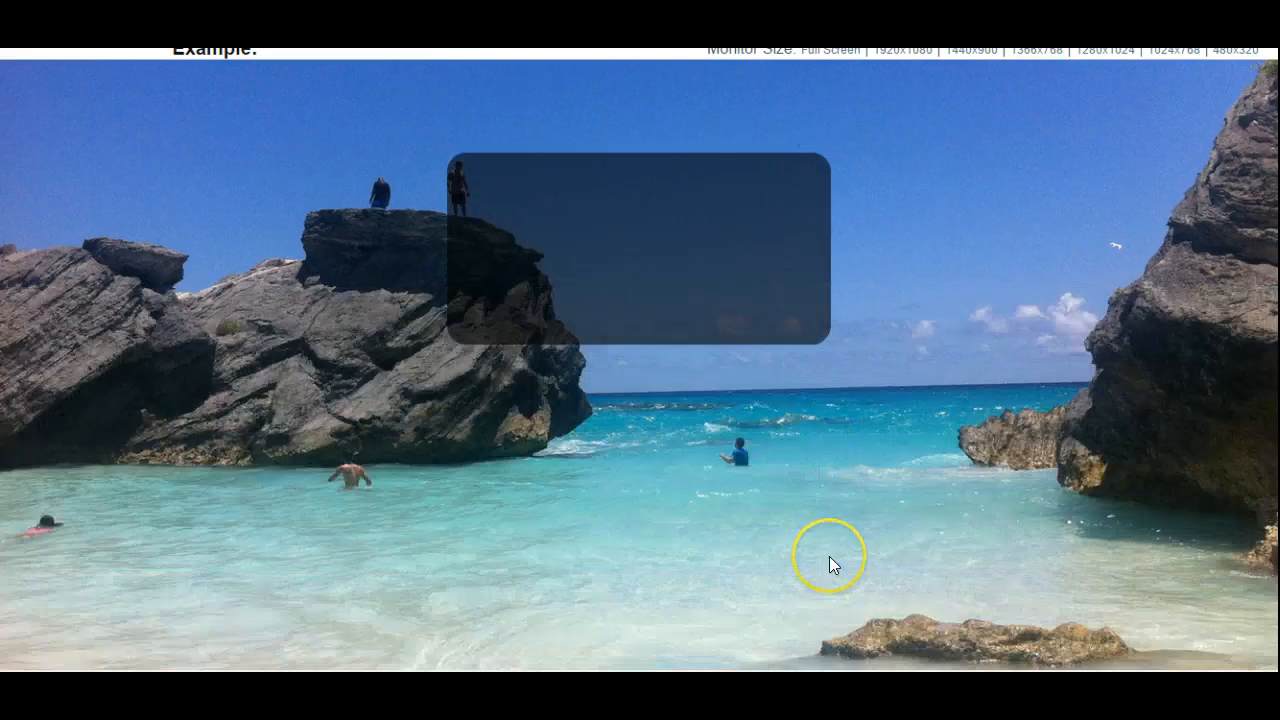
{"action": "scroll", "coordinate": [894, 400], "scroll_direction": "up", "scroll_amount": 4}
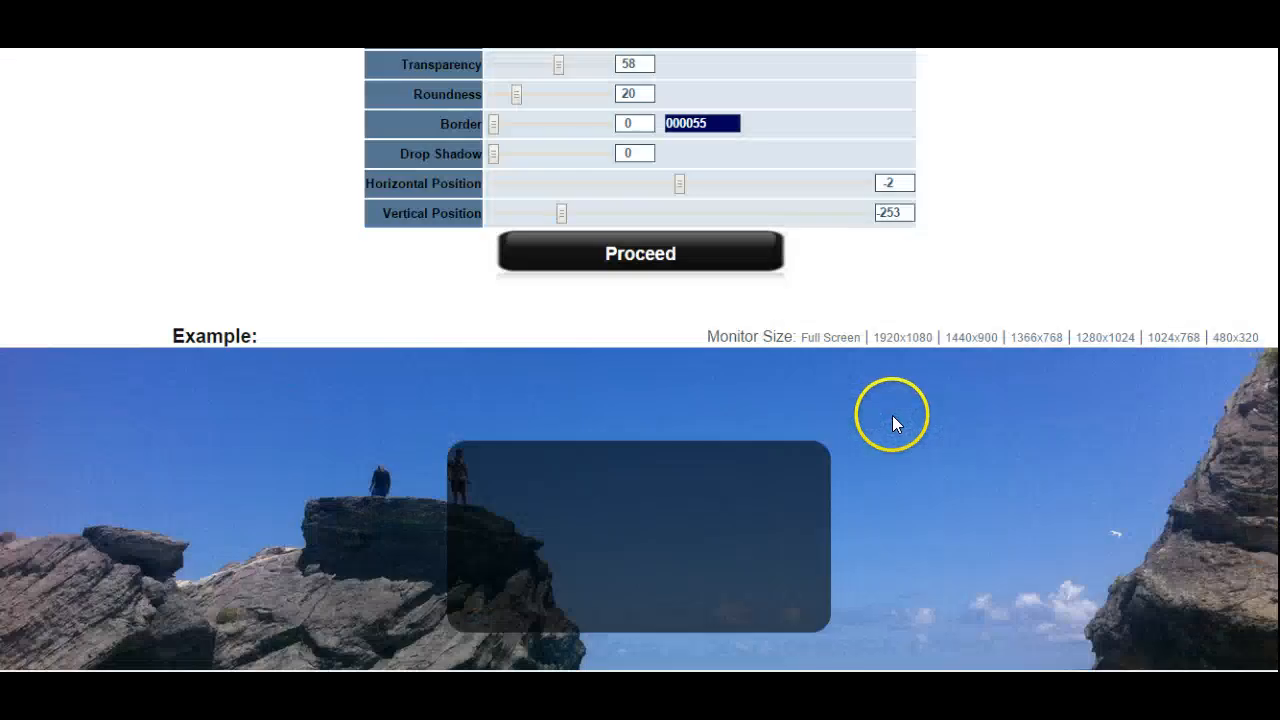
{"action": "left_click_drag", "start_coordinate": [563, 311], "coordinate": [681, 284]}
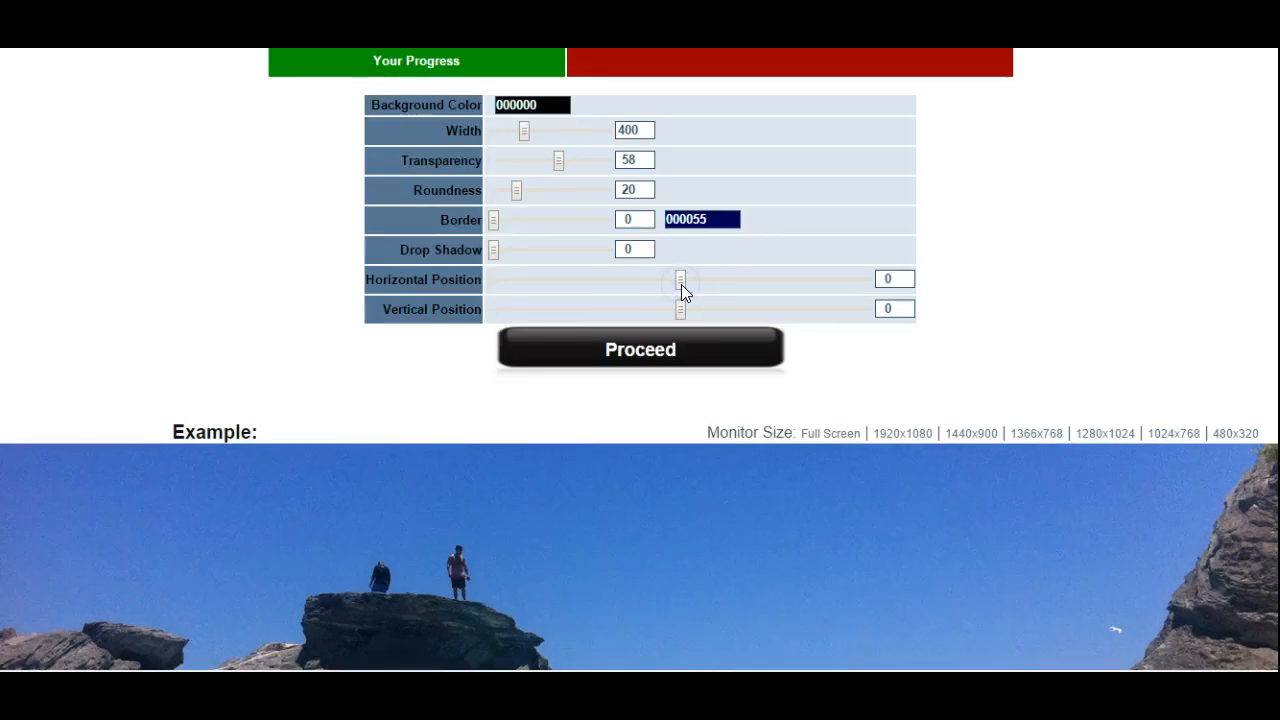
{"action": "scroll", "coordinate": [947, 425], "scroll_direction": "down", "scroll_amount": 4}
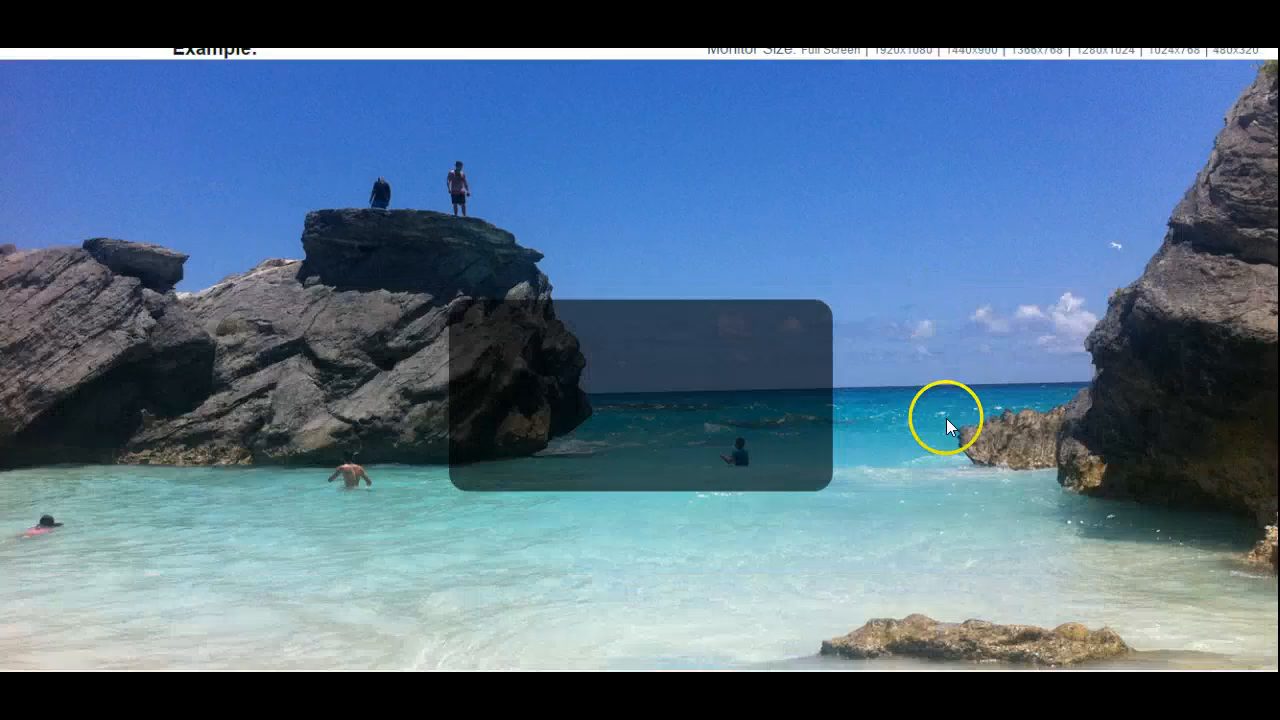
Step: Proceed to the form data step and view the example form with its requested fields over the background
{"action": "scroll", "coordinate": [947, 419], "scroll_direction": "up", "scroll_amount": 4}
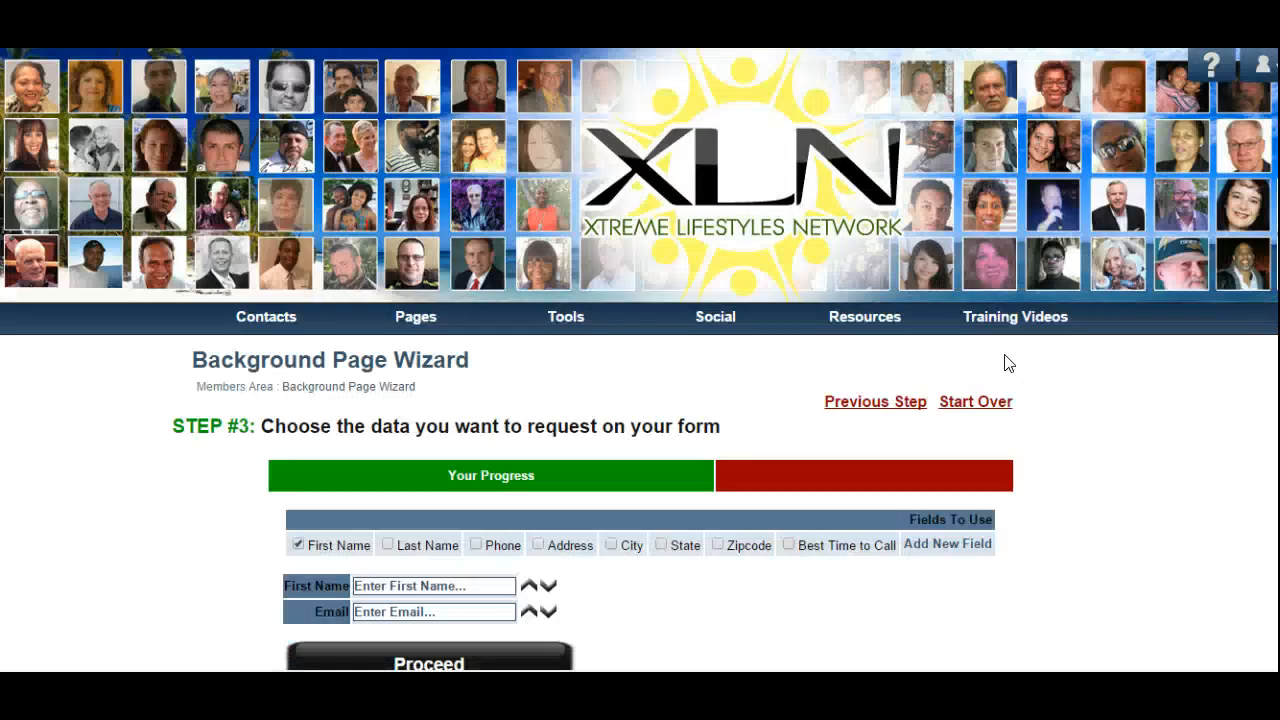
{"action": "left_click", "coordinate": [986, 370]}
{"action": "scroll", "coordinate": [805, 366], "scroll_direction": "down", "scroll_amount": 5}
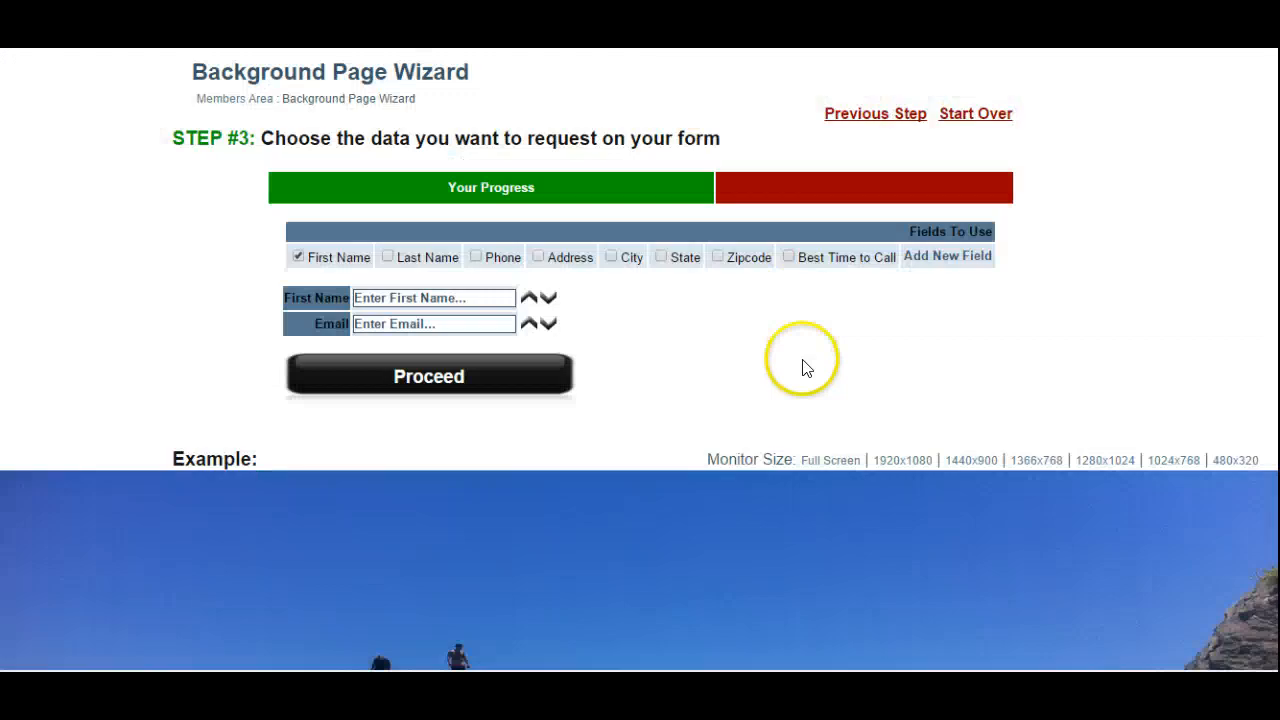
{"action": "scroll", "coordinate": [807, 380], "scroll_direction": "down", "scroll_amount": 2}
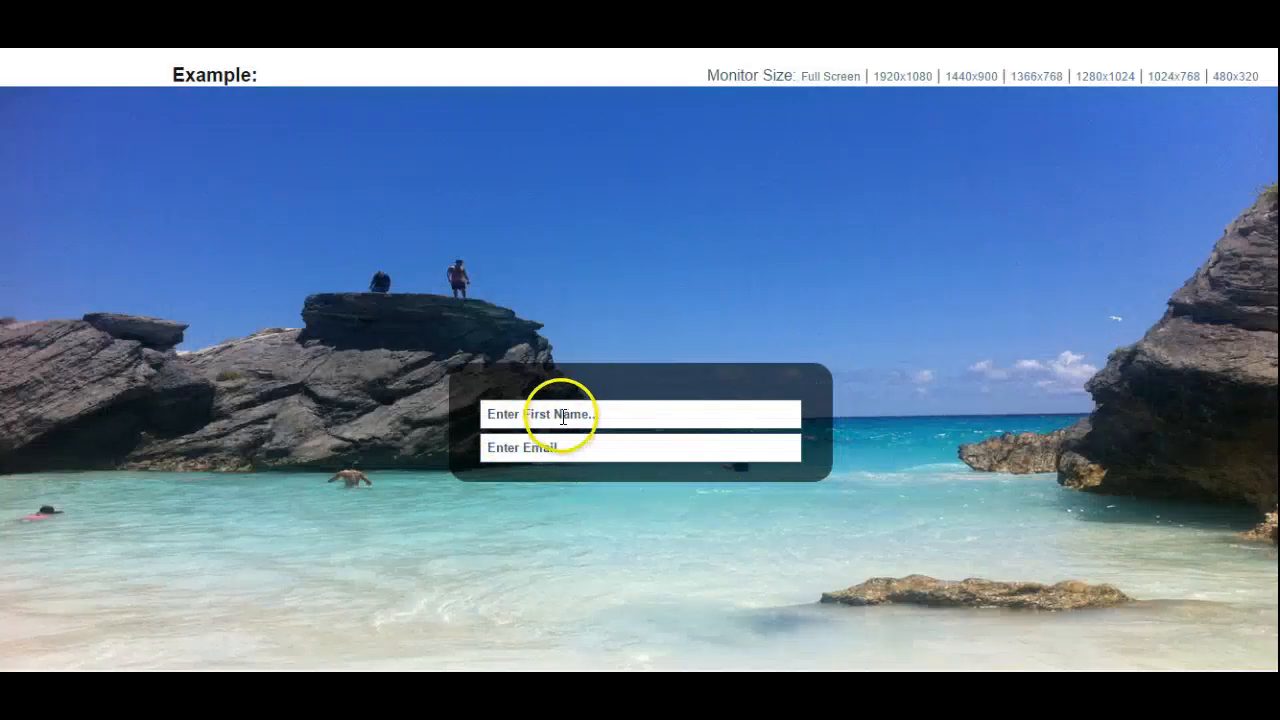
Step: Try adding a Phone field to the form and check how it looks in the example
{"action": "scroll", "coordinate": [815, 386], "scroll_direction": "up", "scroll_amount": 4}
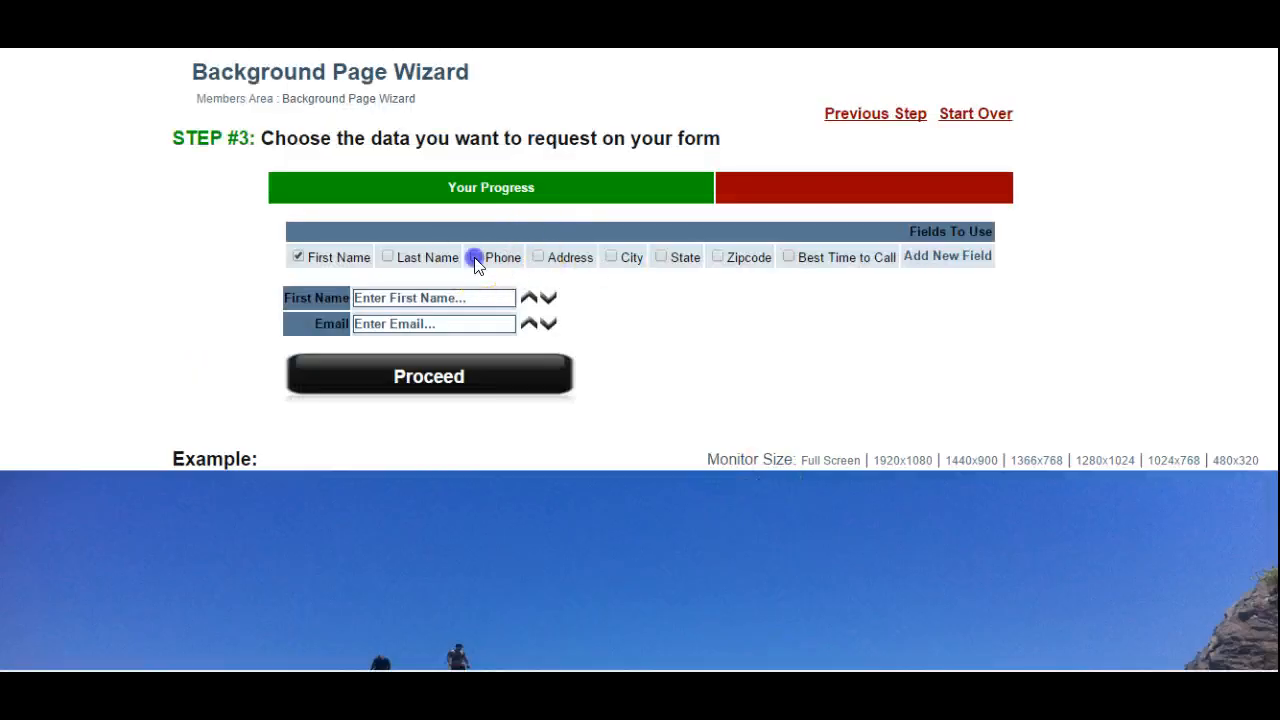
{"action": "left_click", "coordinate": [474, 258]}
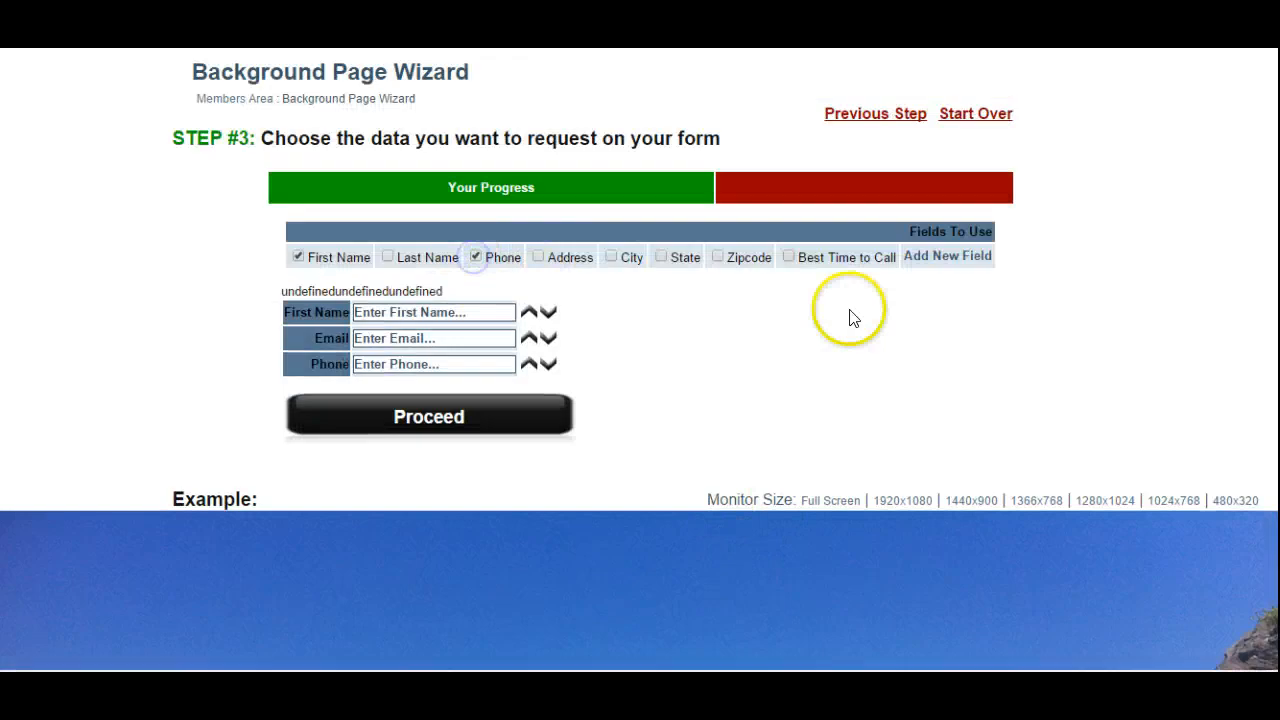
{"action": "scroll", "coordinate": [854, 310], "scroll_direction": "down", "scroll_amount": 4}
{"action": "scroll", "coordinate": [872, 310], "scroll_direction": "up", "scroll_amount": 3}
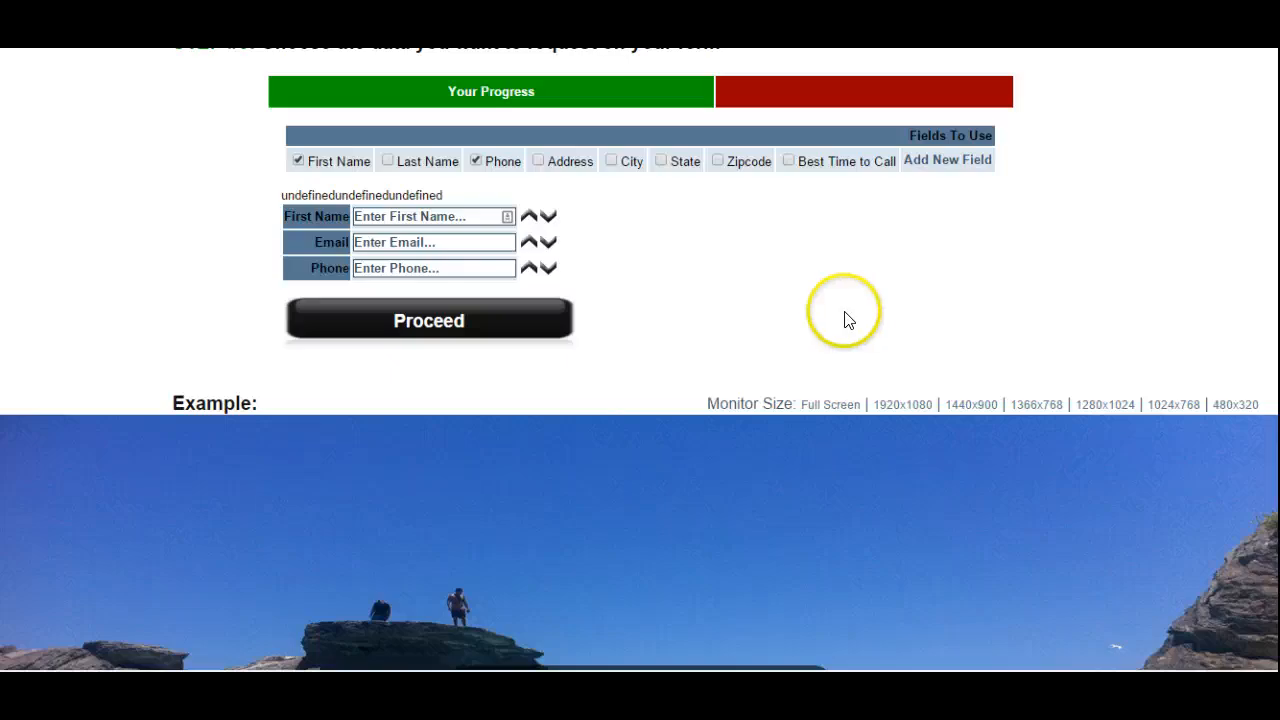
{"action": "left_click", "coordinate": [535, 272]}
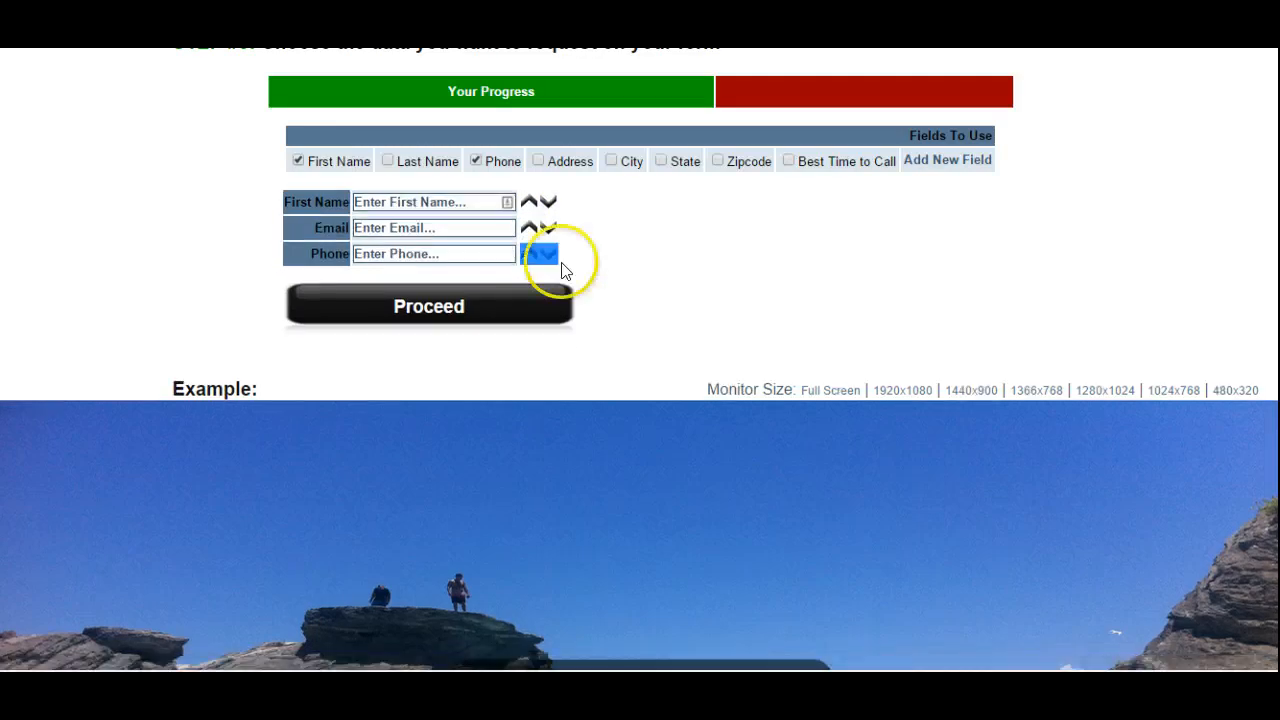
{"action": "scroll", "coordinate": [961, 280], "scroll_direction": "down", "scroll_amount": 3}
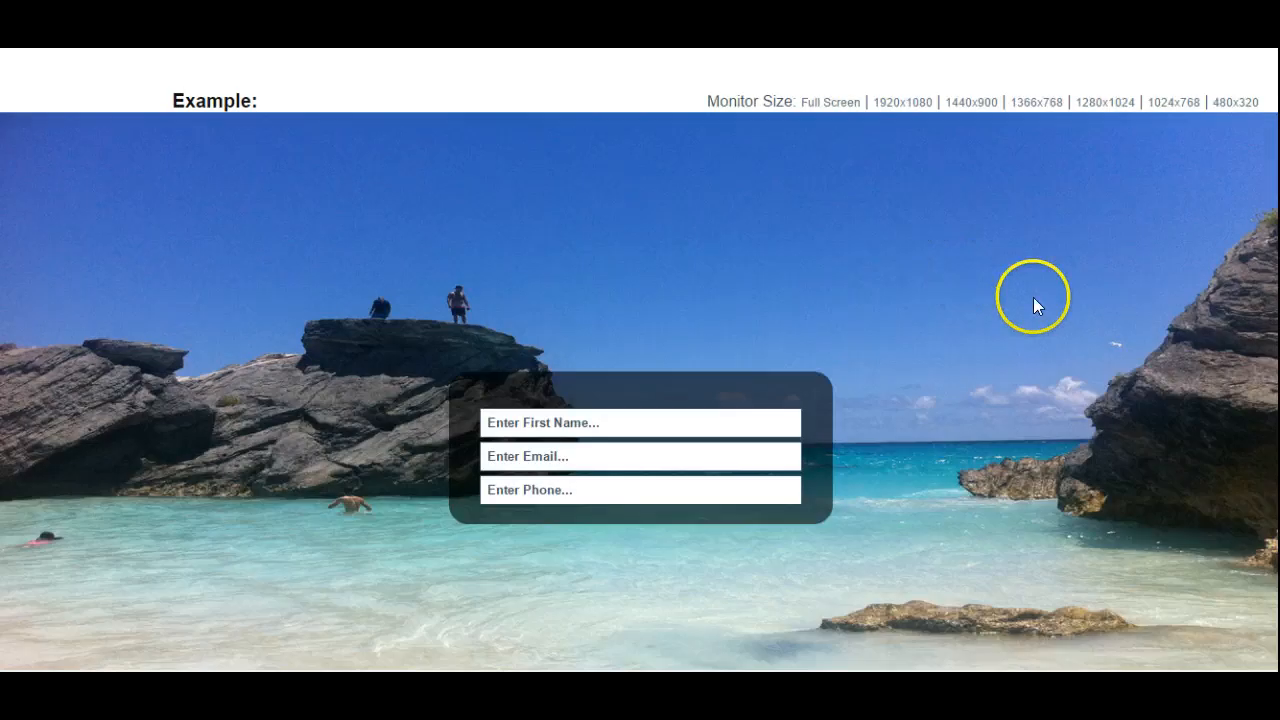
{"action": "scroll", "coordinate": [538, 305], "scroll_direction": "up", "scroll_amount": 2}
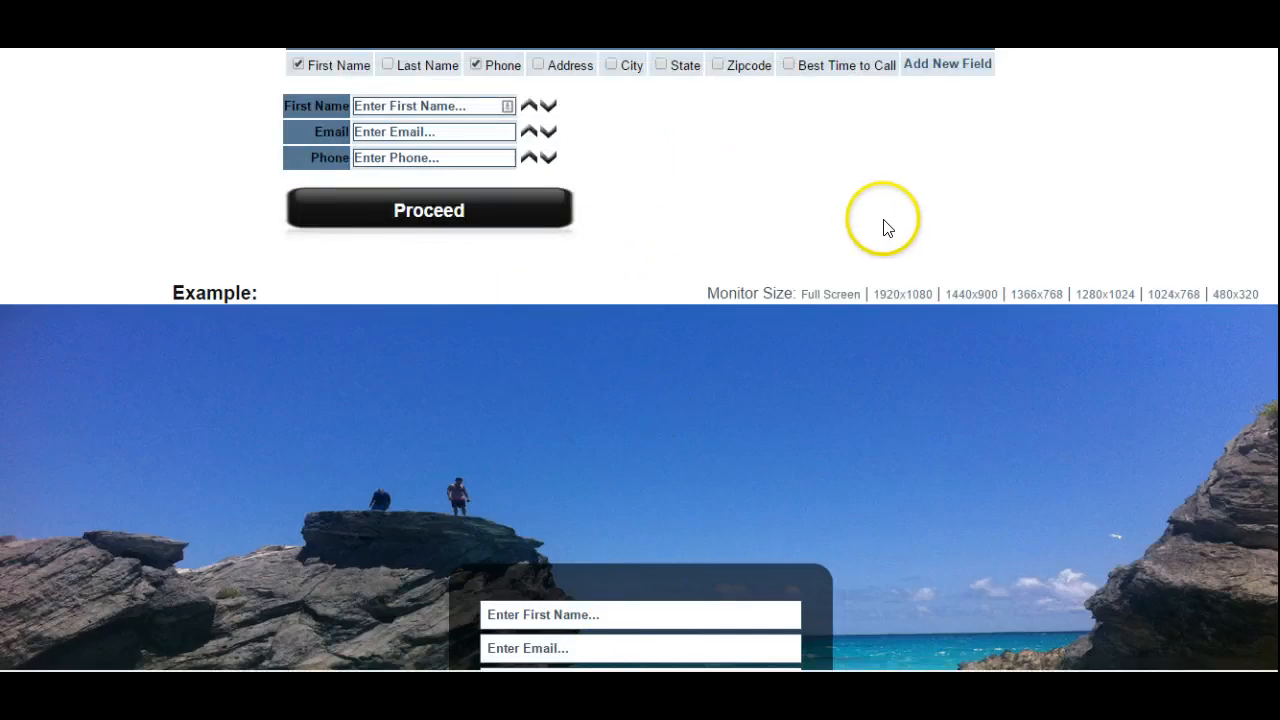
{"action": "scroll", "coordinate": [628, 395], "scroll_direction": "down", "scroll_amount": 3}
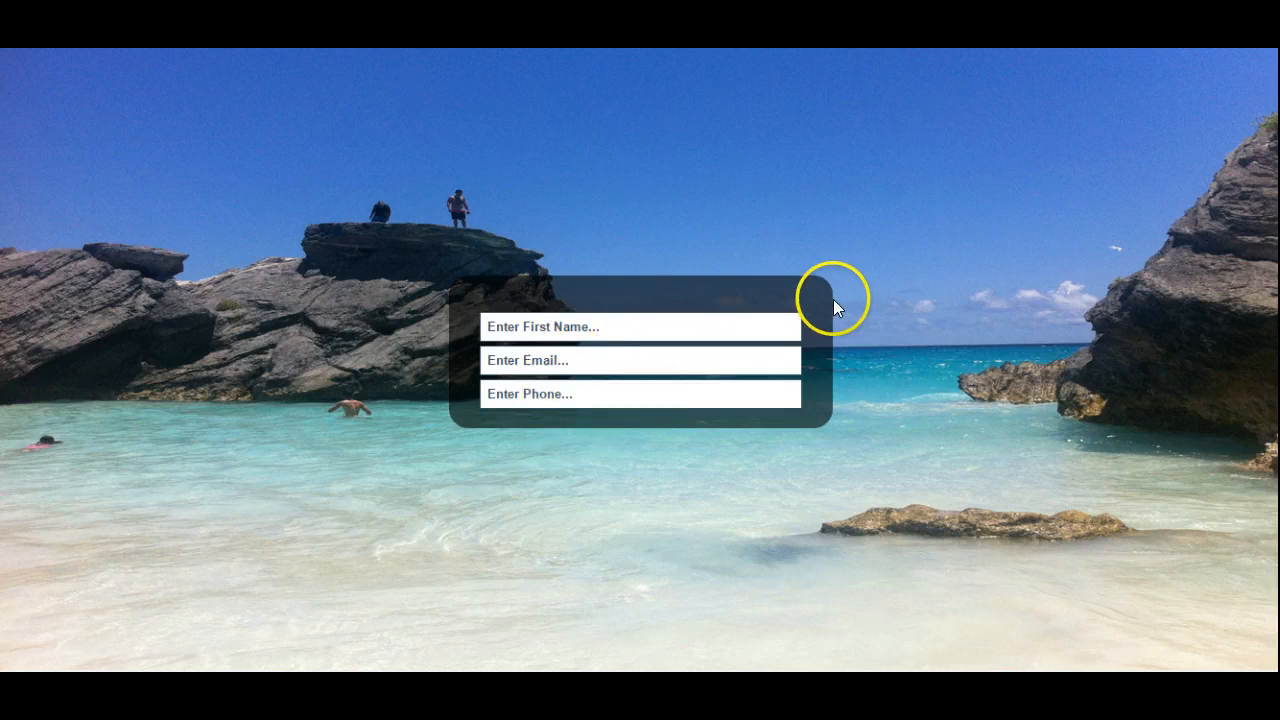
{"action": "scroll", "coordinate": [714, 351], "scroll_direction": "down", "scroll_amount": 2}
{"action": "scroll", "coordinate": [713, 343], "scroll_direction": "up", "scroll_amount": 3}
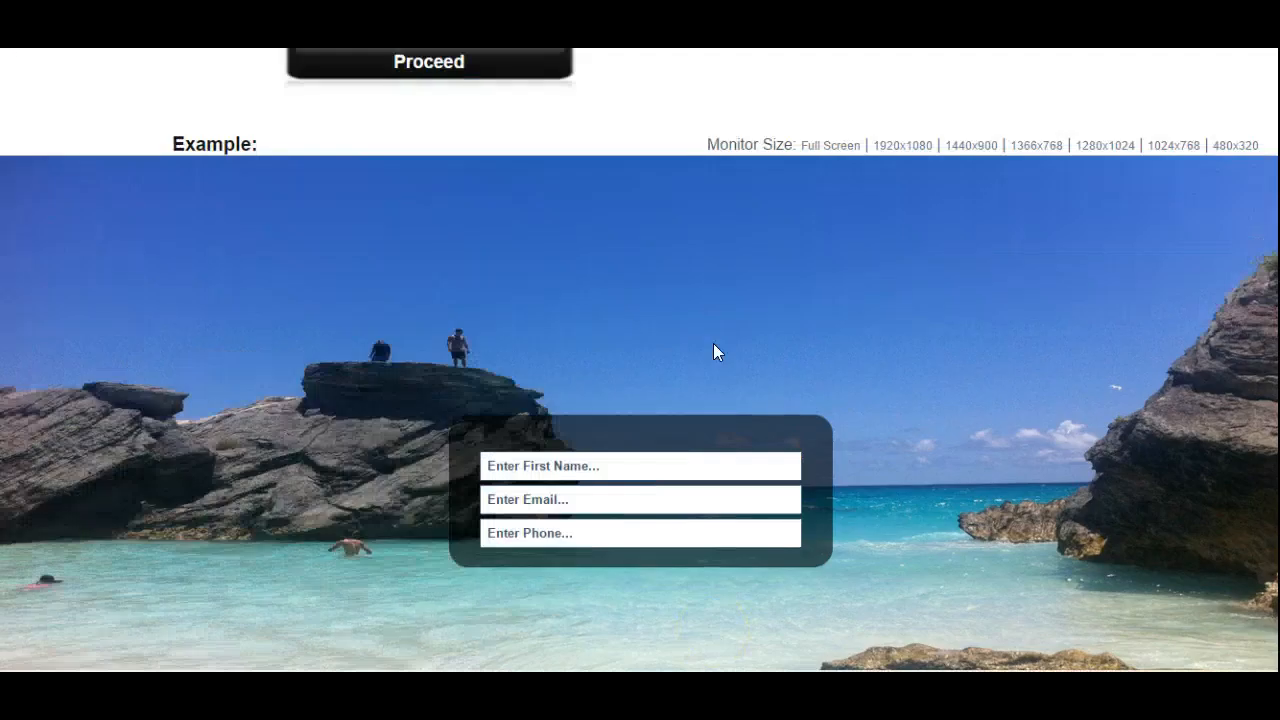
{"action": "scroll", "coordinate": [713, 343], "scroll_direction": "up", "scroll_amount": 2}
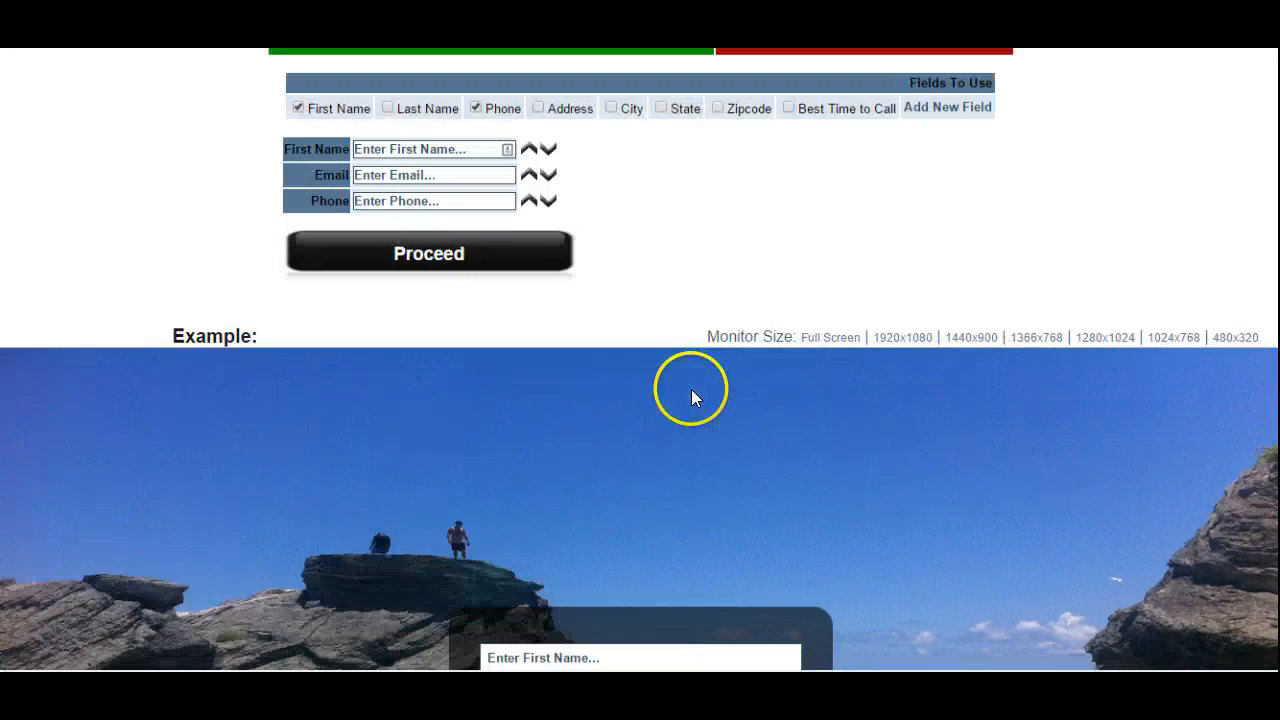
Step: Remove the Phone field so the form requests only First Name and Email, and check the example form
{"action": "left_click", "coordinate": [476, 107]}
{"action": "scroll", "coordinate": [772, 207], "scroll_direction": "down", "scroll_amount": 3}
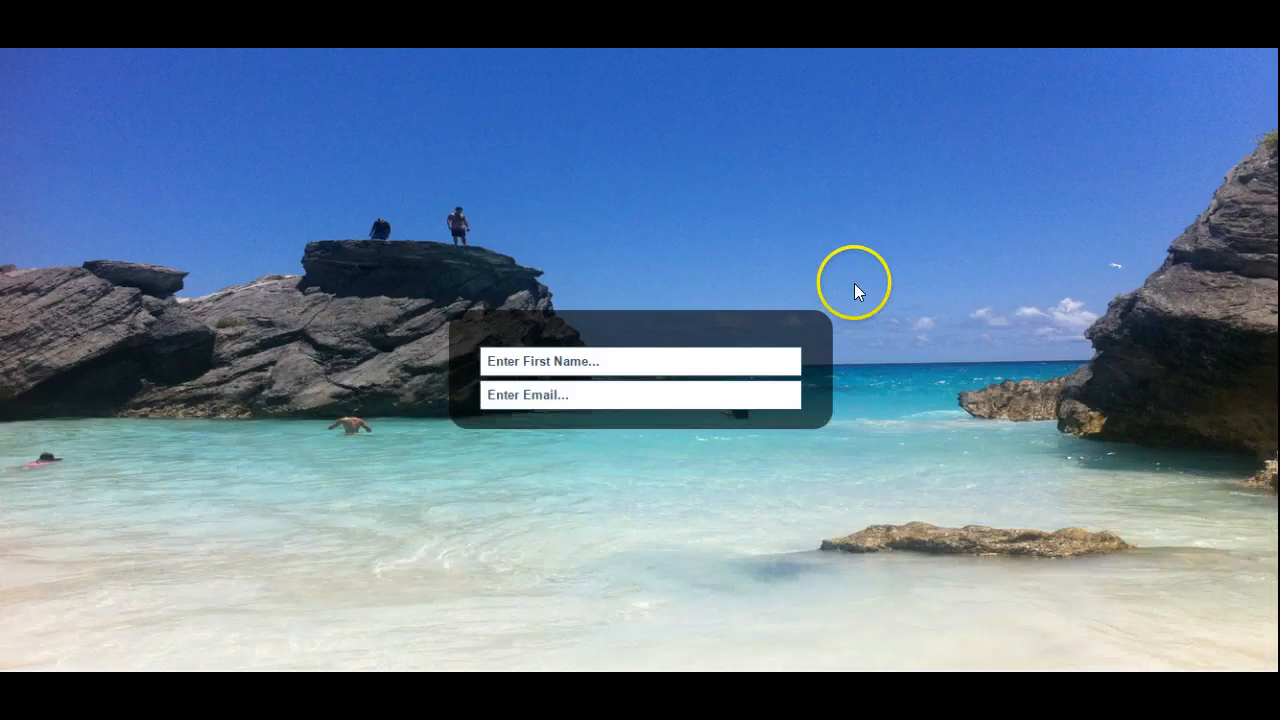
{"action": "scroll", "coordinate": [854, 290], "scroll_direction": "down", "scroll_amount": 2}
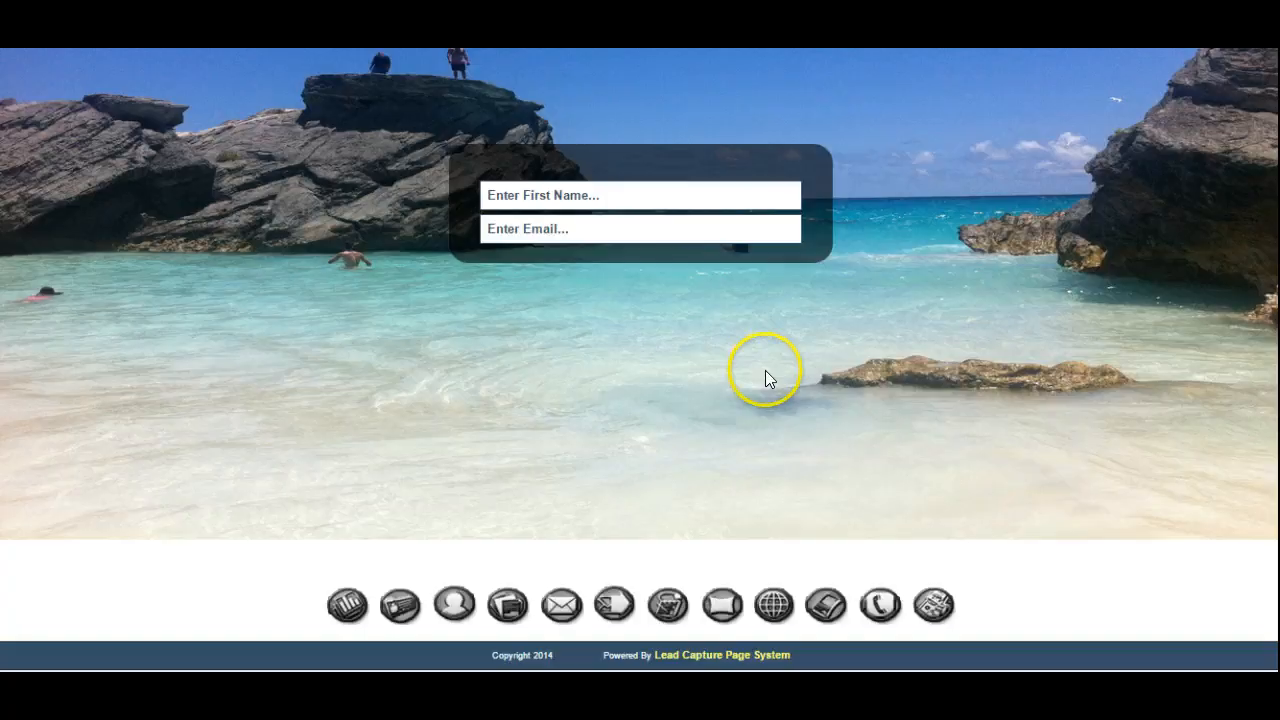
{"action": "scroll", "coordinate": [765, 370], "scroll_direction": "up", "scroll_amount": 3}
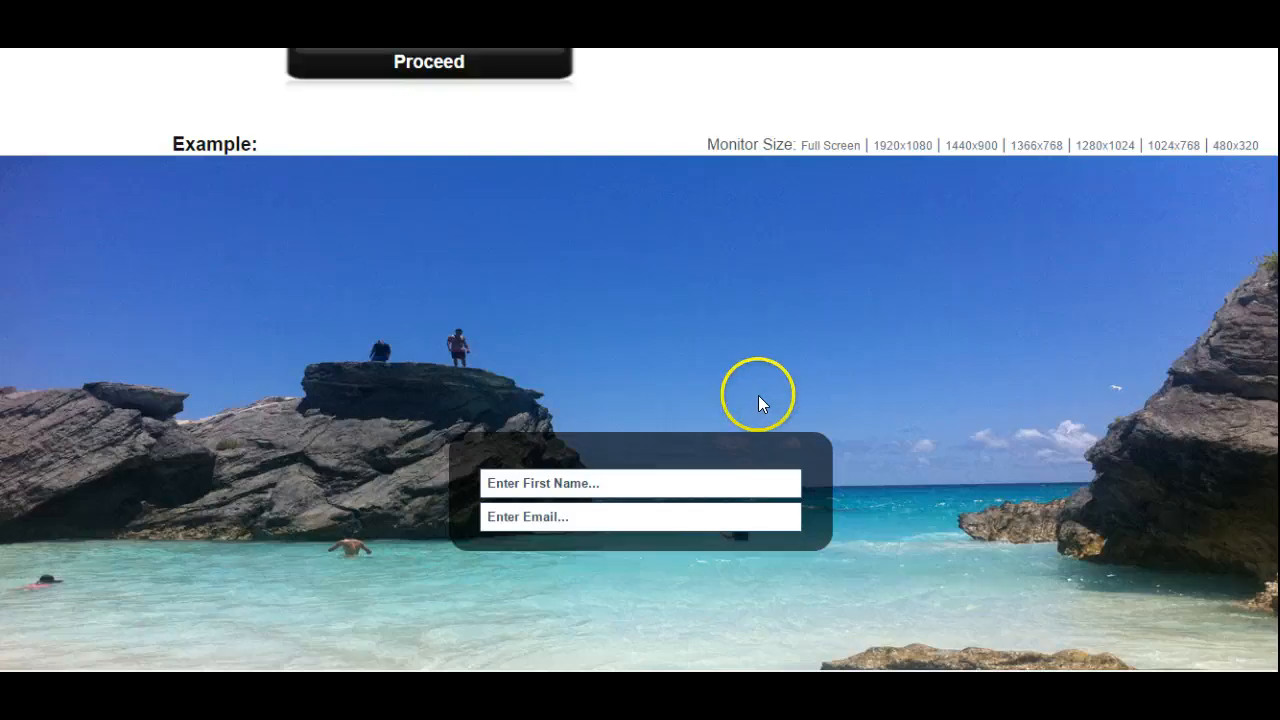
{"action": "scroll", "coordinate": [758, 395], "scroll_direction": "down", "scroll_amount": 1}
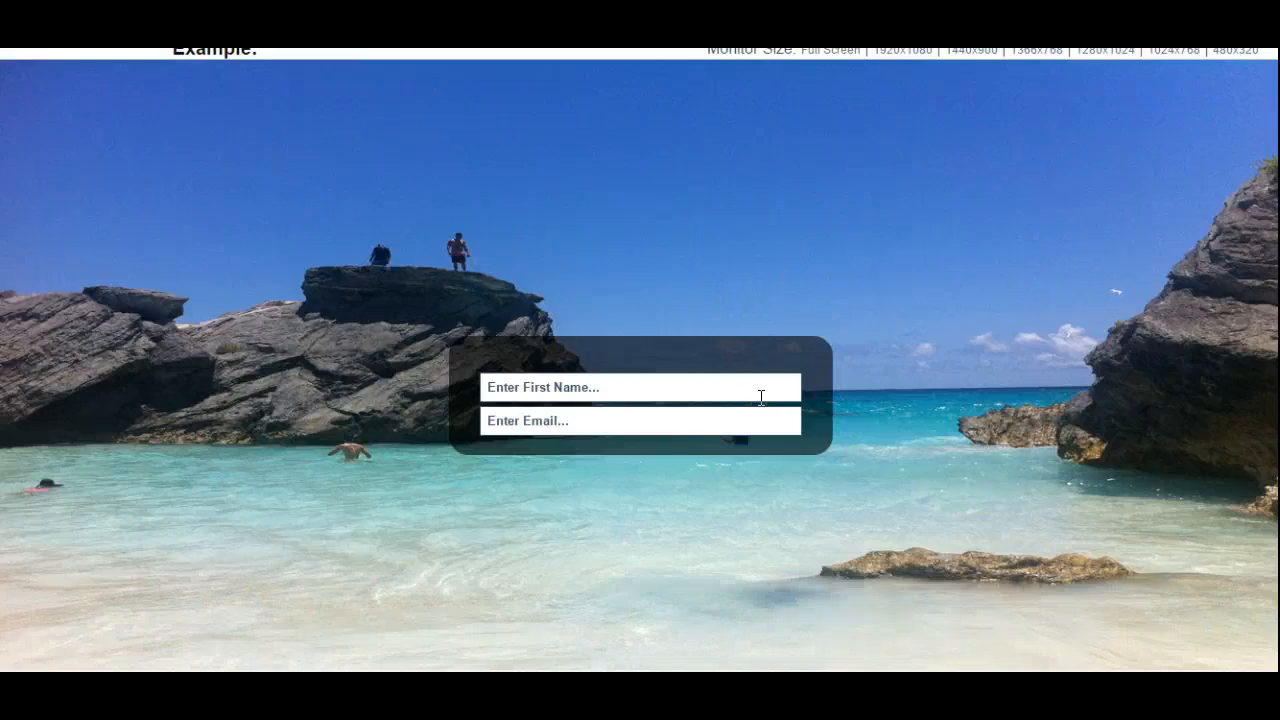
{"action": "scroll", "coordinate": [760, 397], "scroll_direction": "up", "scroll_amount": 3}
{"action": "scroll", "coordinate": [666, 388], "scroll_direction": "down", "scroll_amount": 3}
{"action": "scroll", "coordinate": [668, 390], "scroll_direction": "up", "scroll_amount": 4}
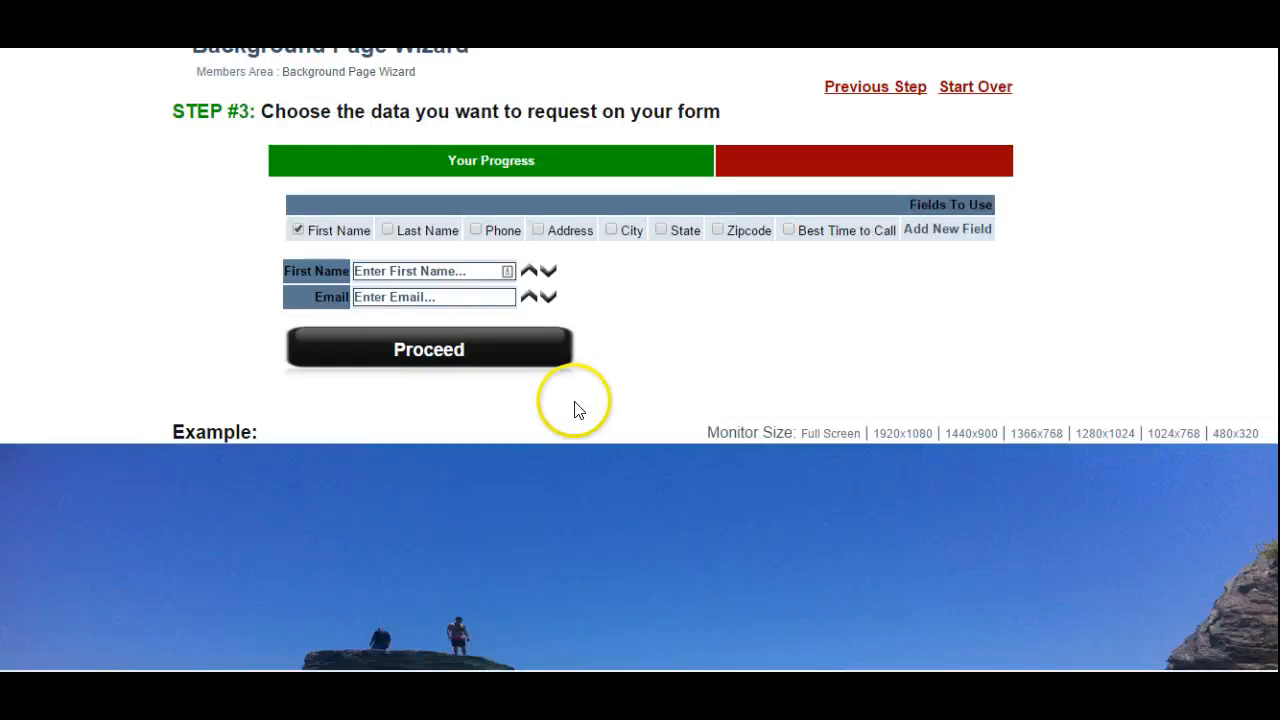
Step: Accept the First Name and Email fields and look through the ready-made form buttons
{"action": "left_click", "coordinate": [425, 360]}
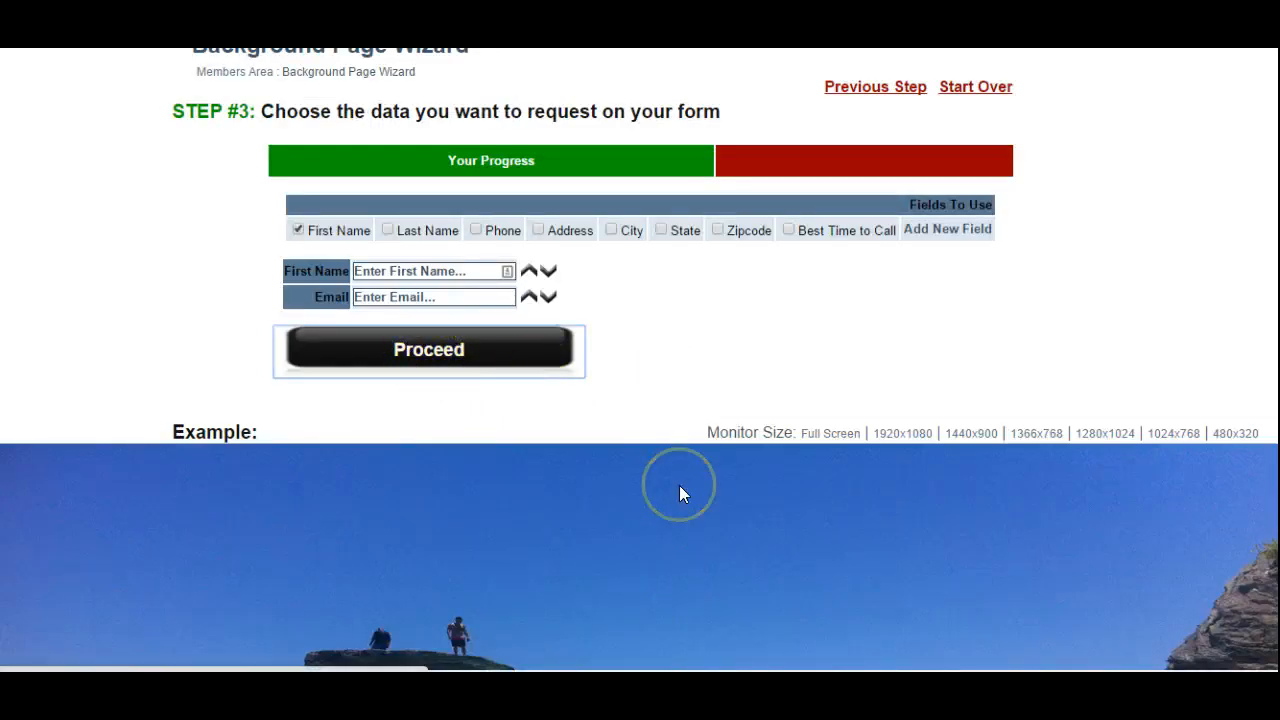
{"action": "scroll", "coordinate": [680, 488], "scroll_direction": "down", "scroll_amount": 6}
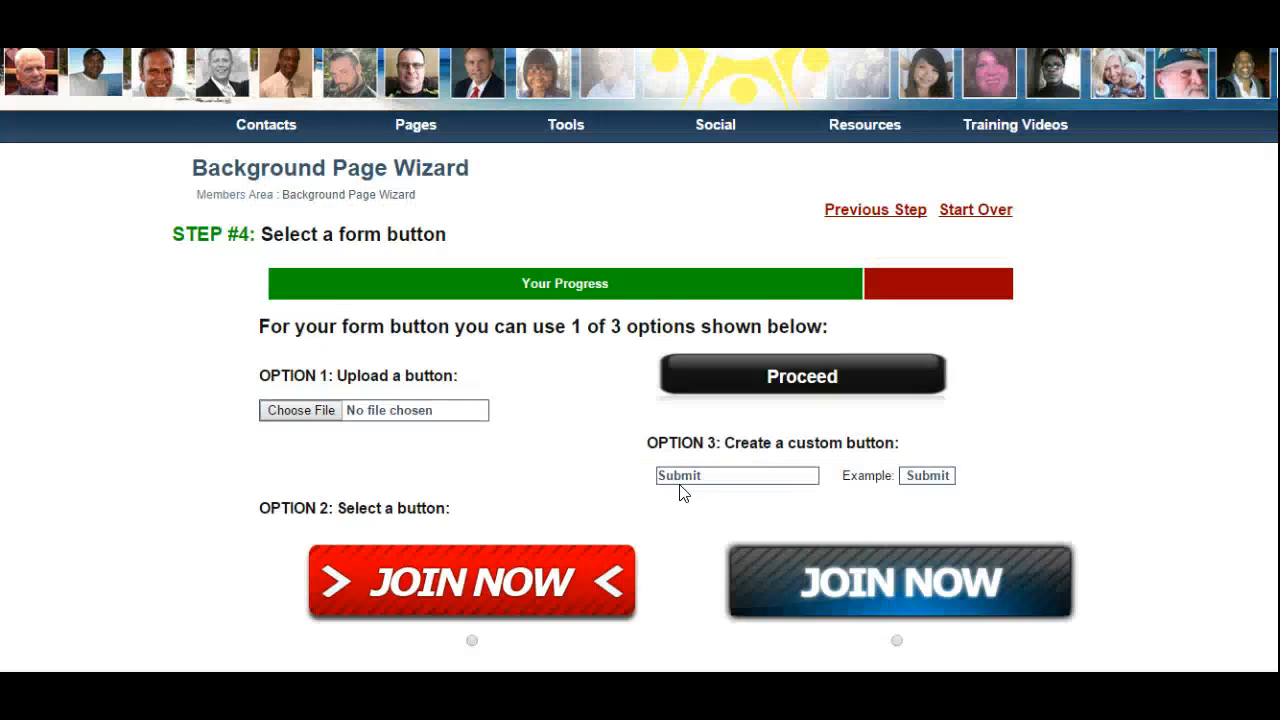
{"action": "scroll", "coordinate": [688, 496], "scroll_direction": "down", "scroll_amount": 10}
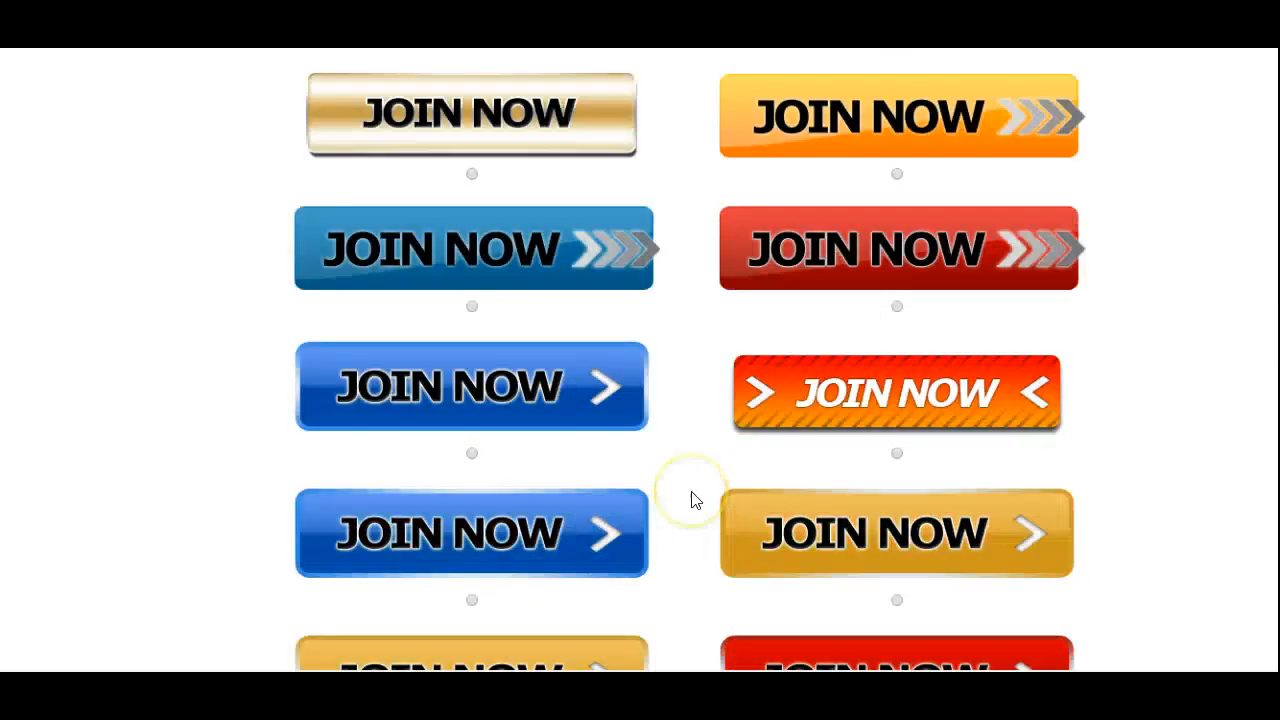
{"action": "scroll", "coordinate": [696, 500], "scroll_direction": "down", "scroll_amount": 11}
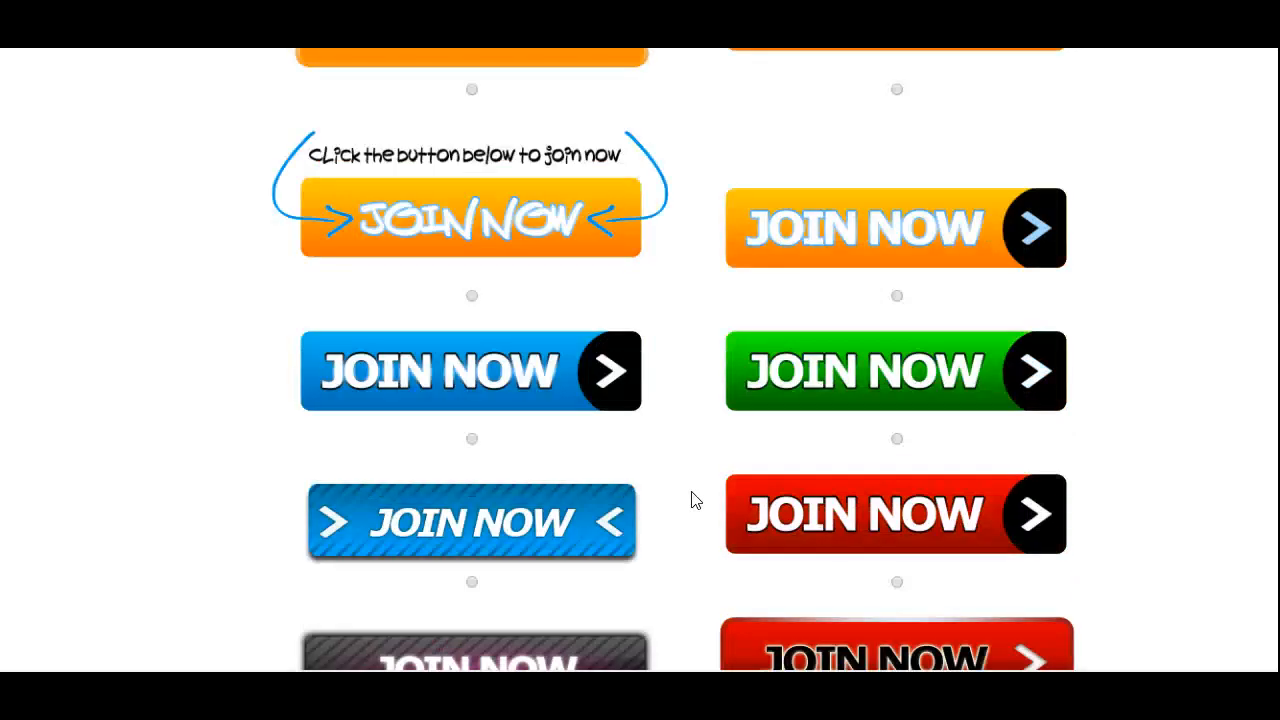
{"action": "scroll", "coordinate": [696, 500], "scroll_direction": "down", "scroll_amount": 2}
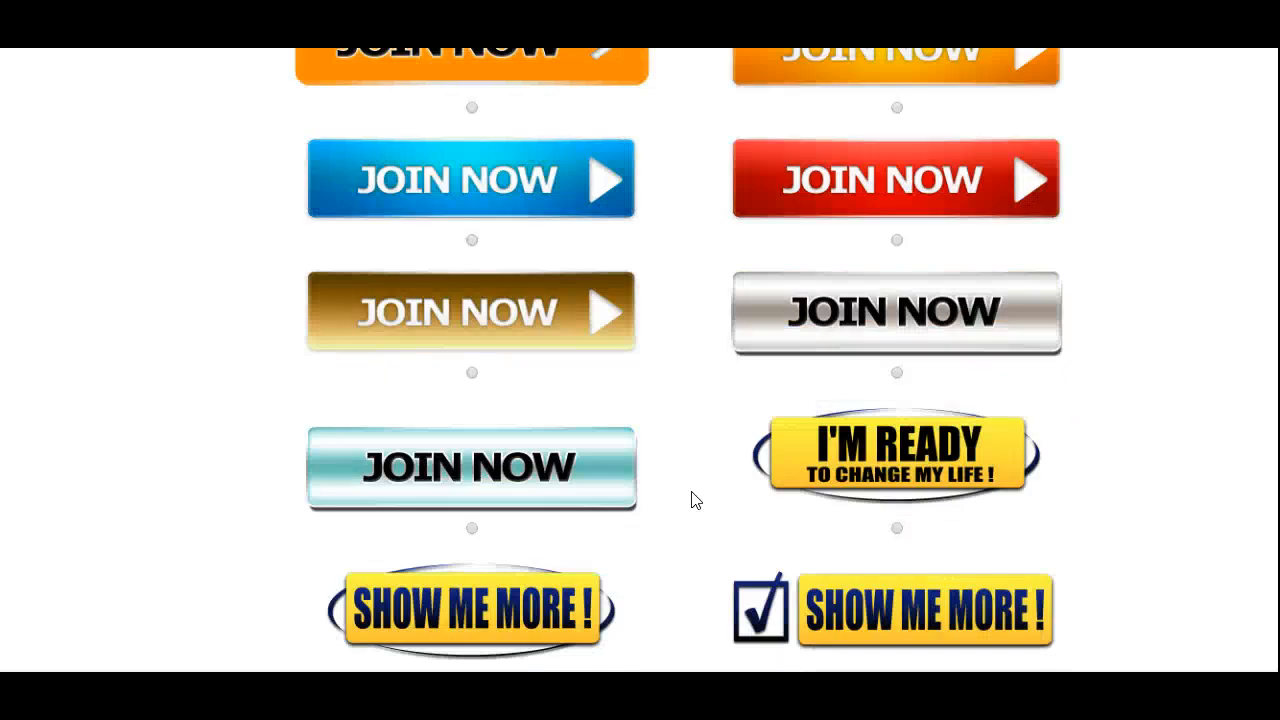
{"action": "scroll", "coordinate": [696, 500], "scroll_direction": "down", "scroll_amount": 2}
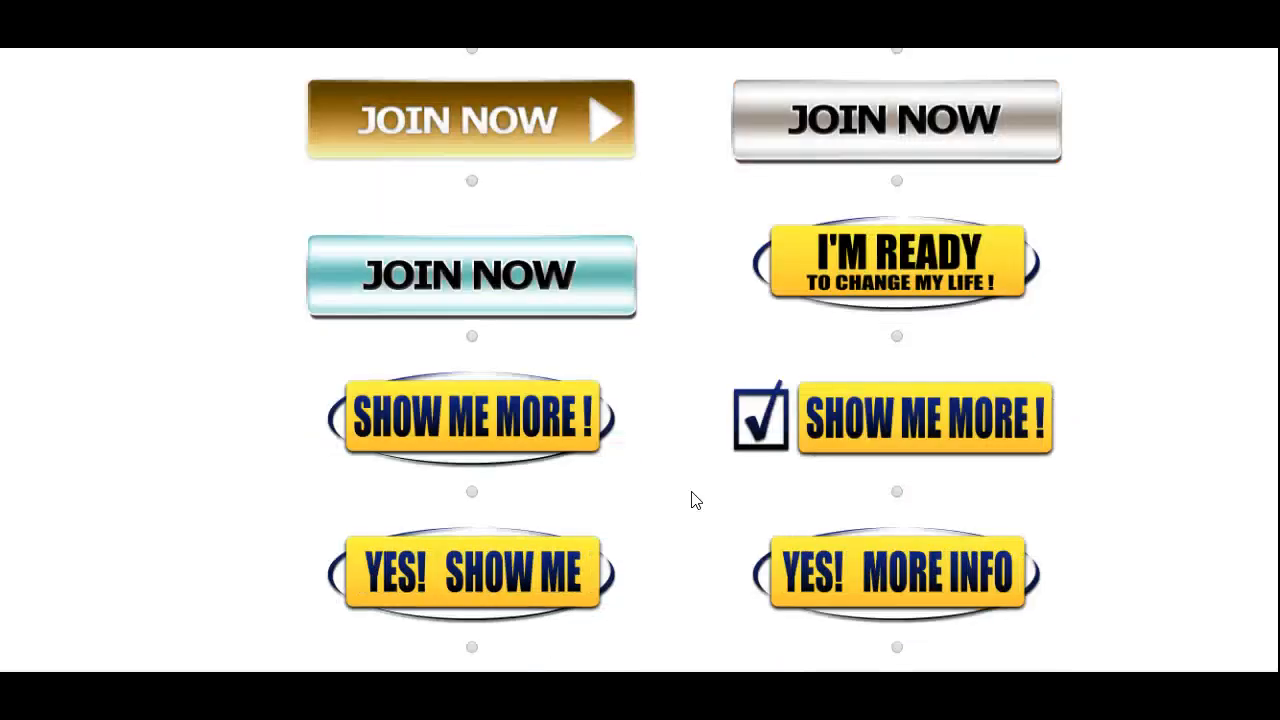
{"action": "scroll", "coordinate": [900, 571], "scroll_direction": "down", "scroll_amount": 3}
{"action": "scroll", "coordinate": [882, 557], "scroll_direction": "down", "scroll_amount": 1}
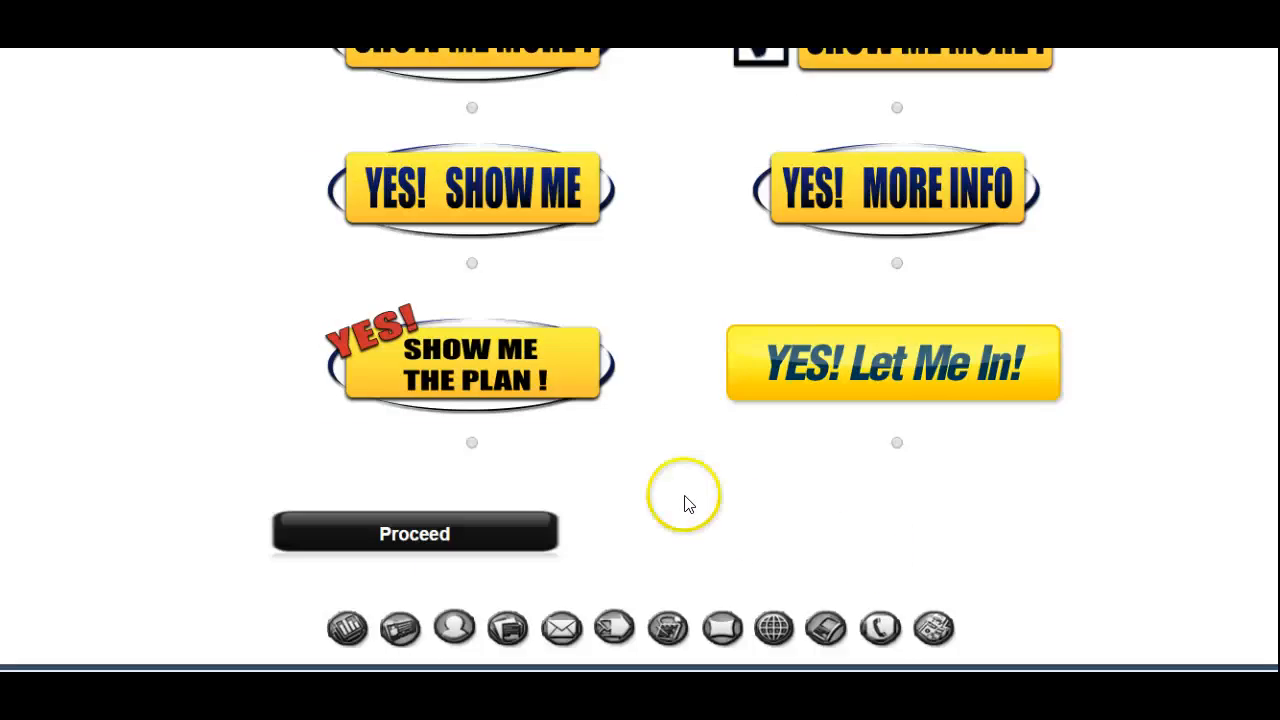
{"action": "scroll", "coordinate": [551, 354], "scroll_direction": "up", "scroll_amount": 12}
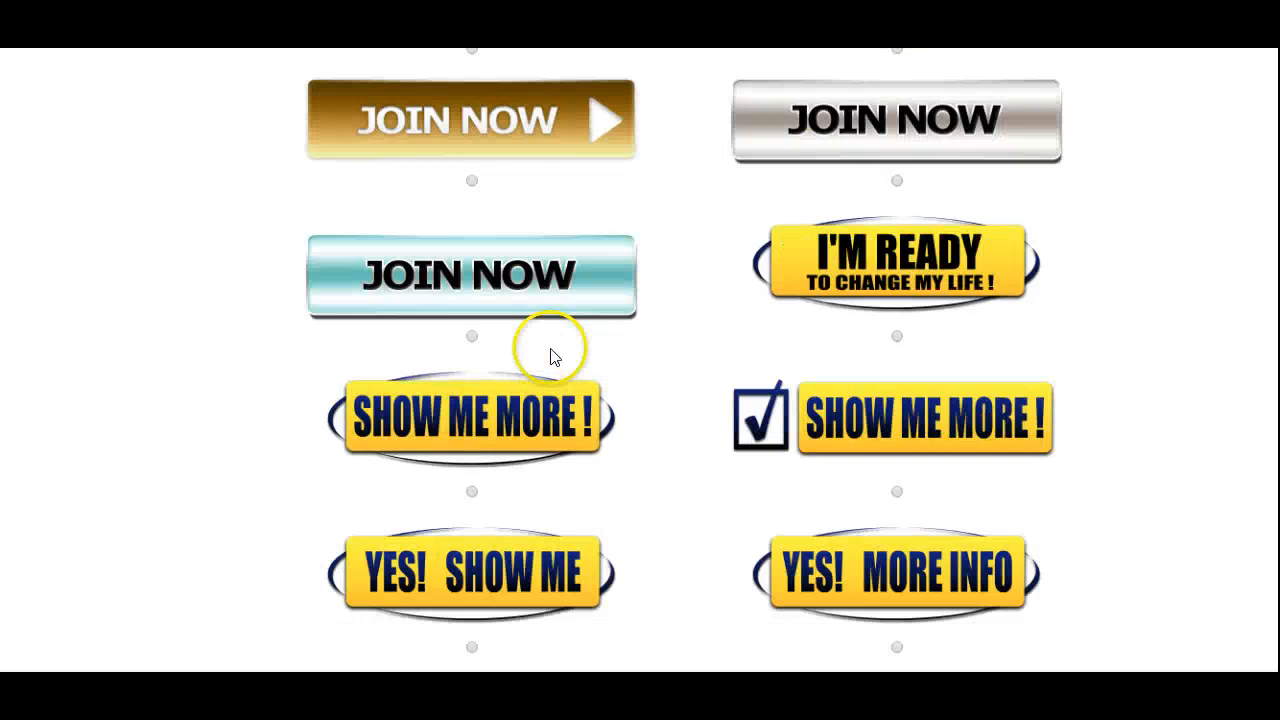
{"action": "scroll", "coordinate": [640, 360], "scroll_direction": "up", "scroll_amount": 10}
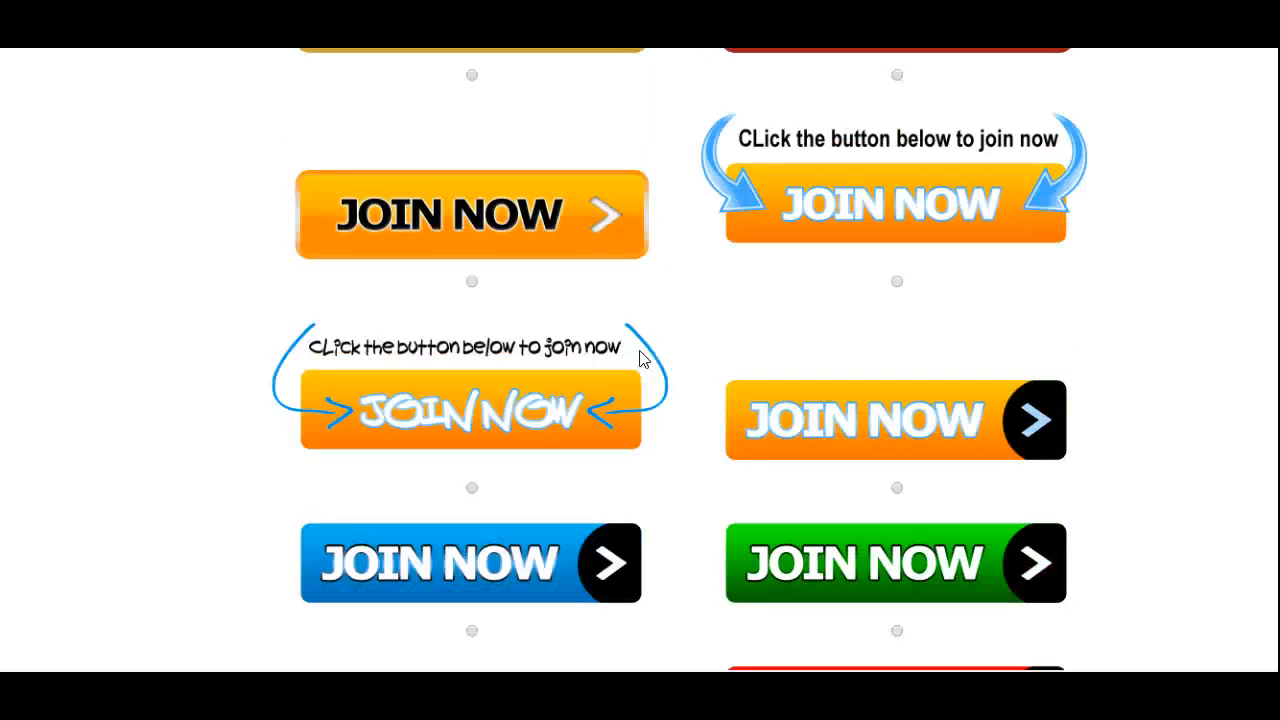
{"action": "scroll", "coordinate": [633, 362], "scroll_direction": "up", "scroll_amount": 6}
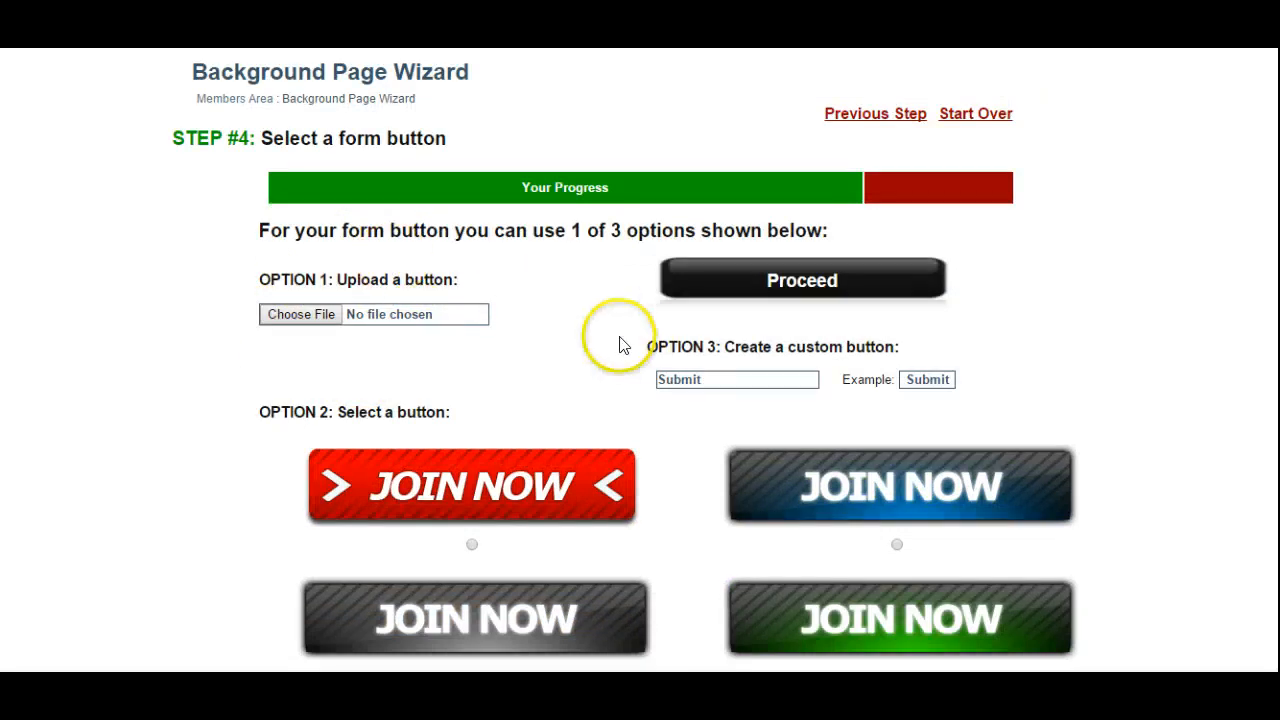
Step: Choose the yellow "SHOW ME MORE !" form button with the oval ring and proceed with it
{"action": "scroll", "coordinate": [552, 405], "scroll_direction": "down", "scroll_amount": 15}
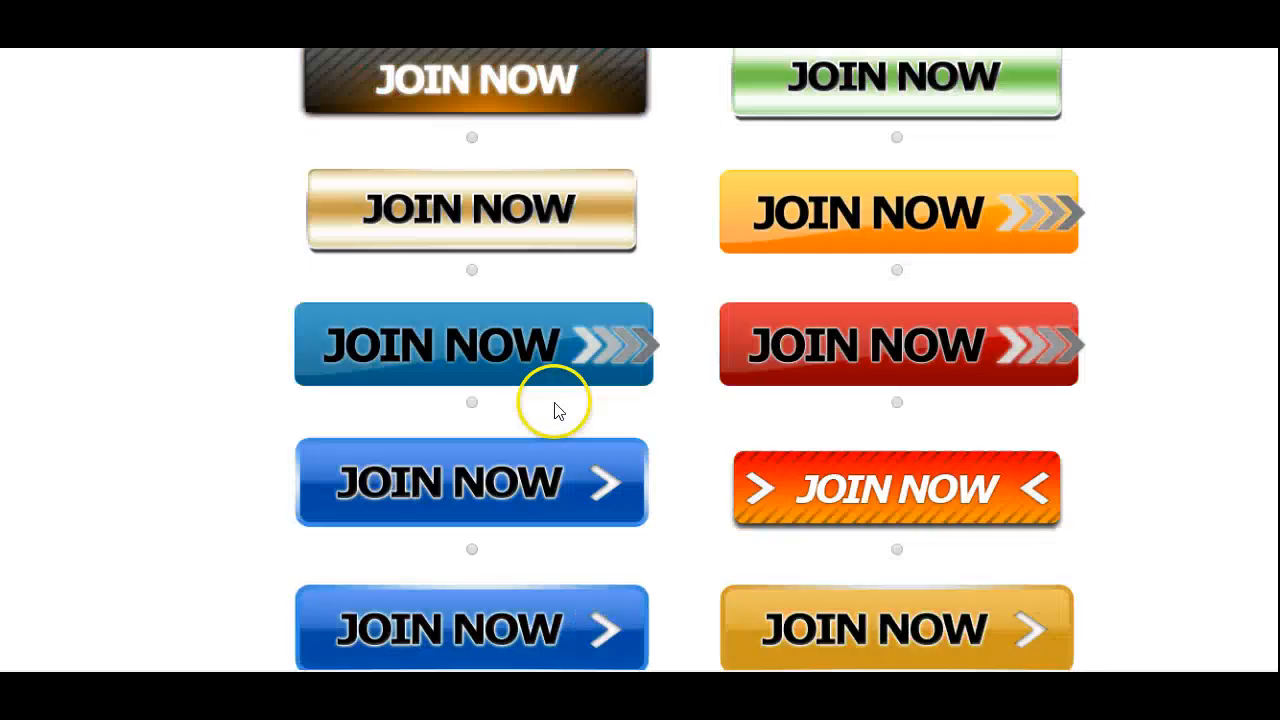
{"action": "scroll", "coordinate": [626, 425], "scroll_direction": "down", "scroll_amount": 7}
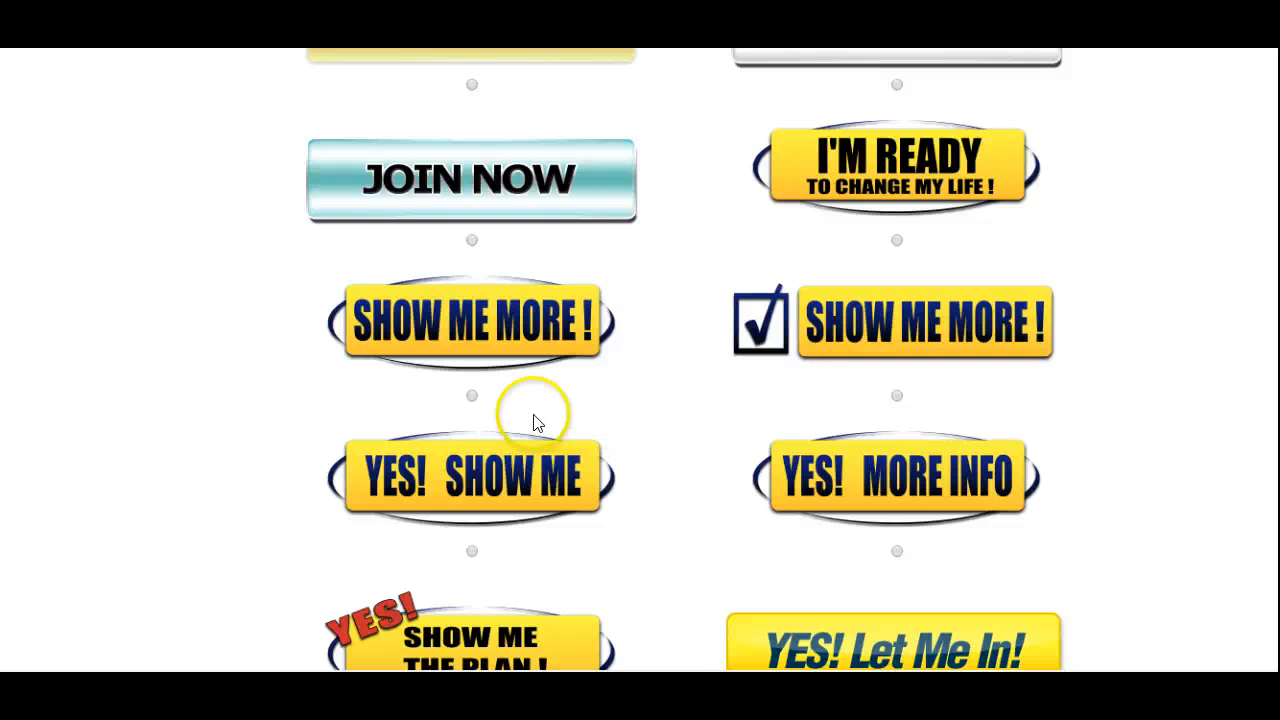
{"action": "left_click", "coordinate": [472, 396]}
{"action": "scroll", "coordinate": [637, 447], "scroll_direction": "down", "scroll_amount": 3}
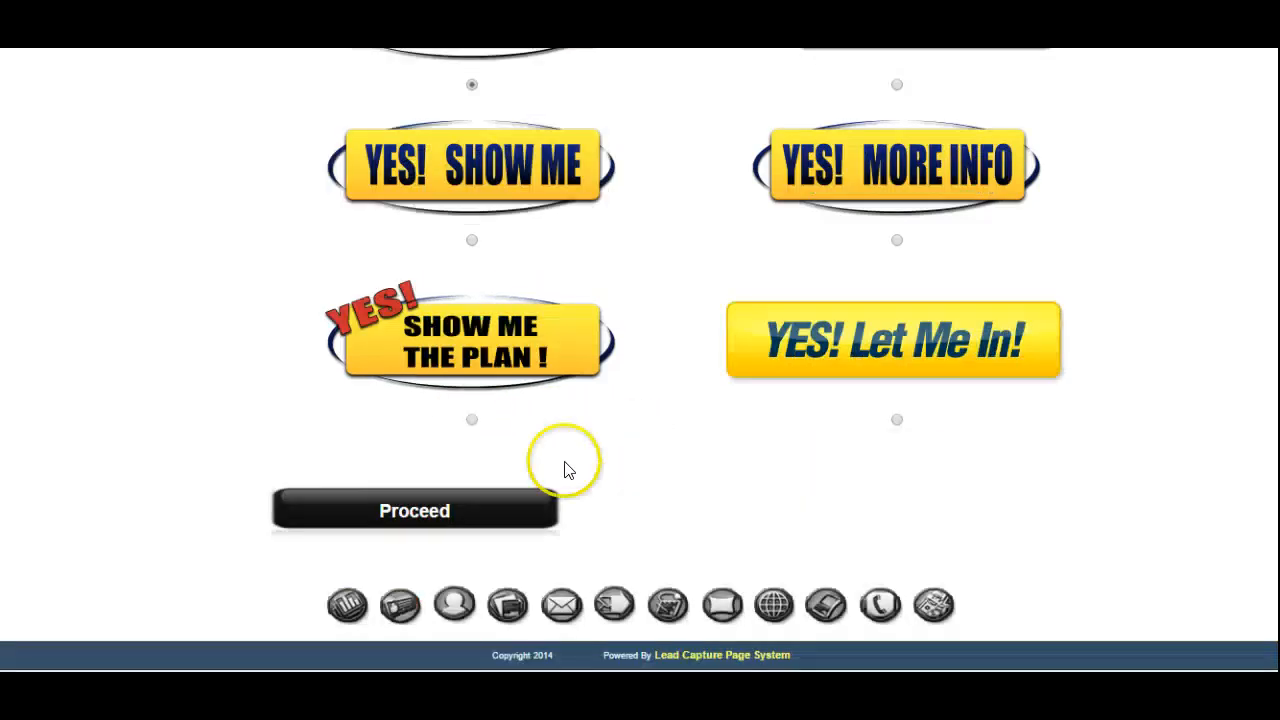
{"action": "left_click", "coordinate": [410, 516]}
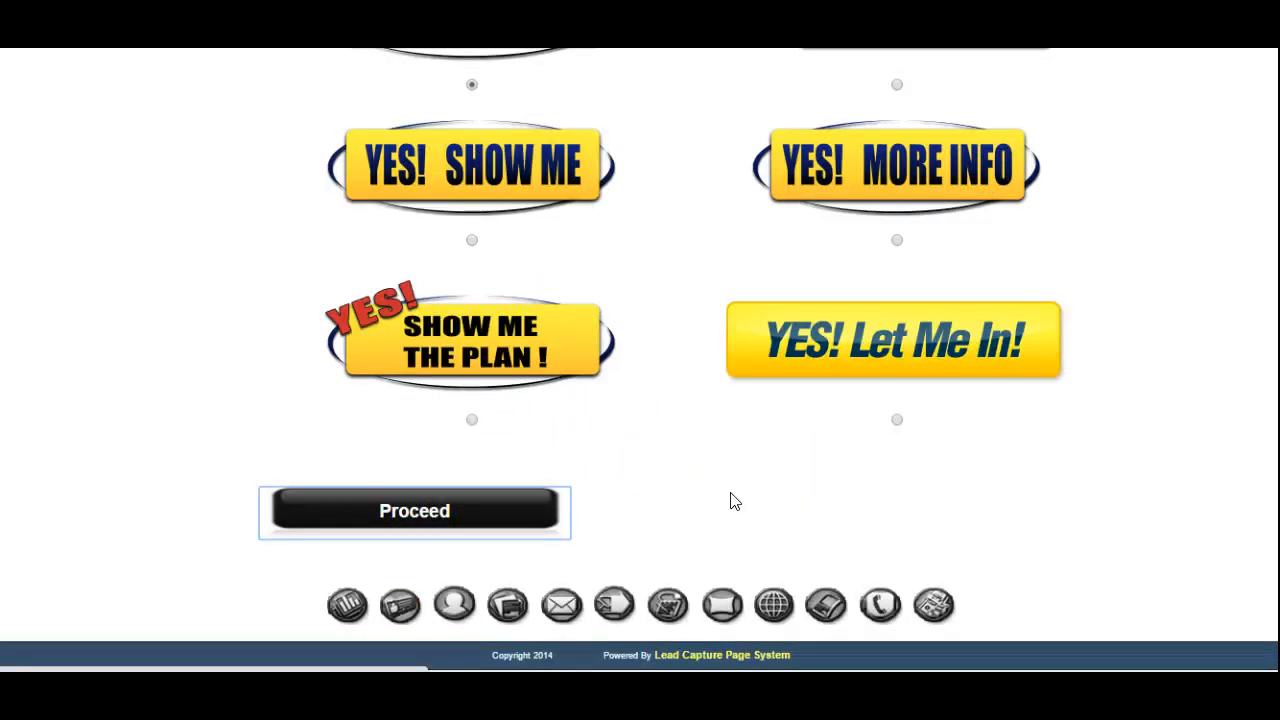
Step: Add WYSIWYG editable sections above and below the form inside the box, and proceed with the page creation
{"action": "scroll", "coordinate": [730, 500], "scroll_direction": "down", "scroll_amount": 3}
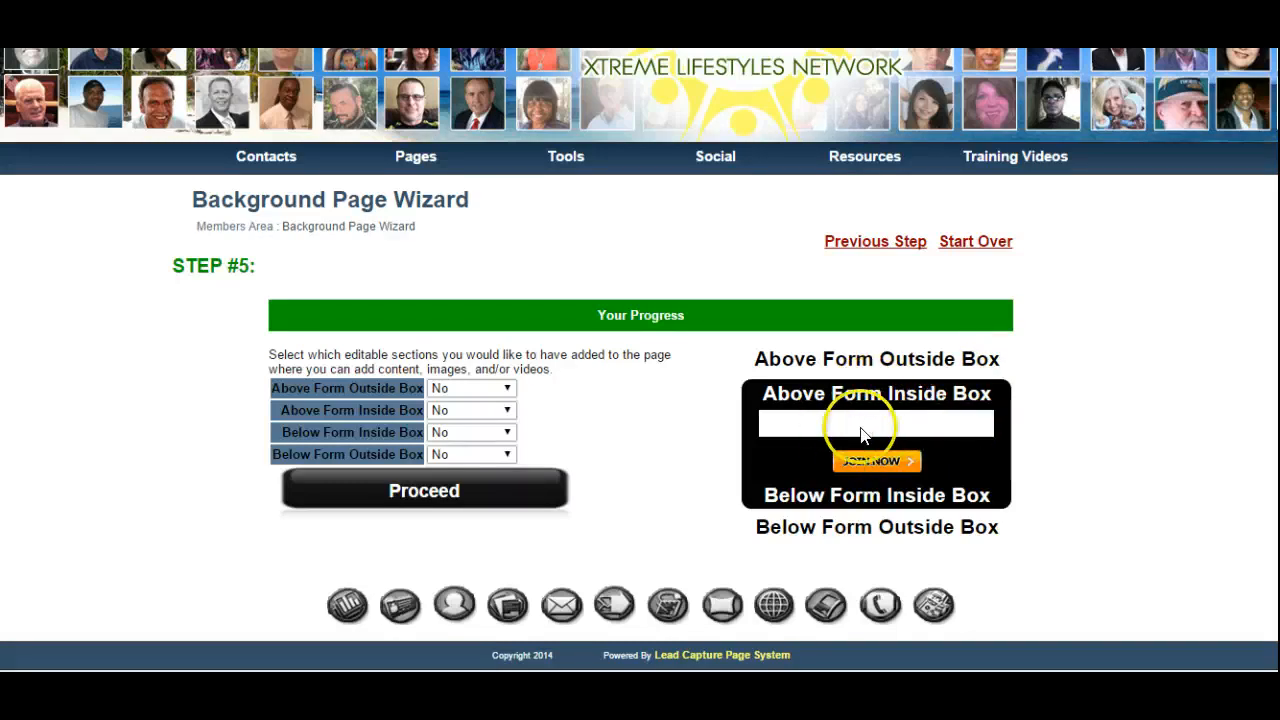
{"action": "left_click", "coordinate": [508, 412]}
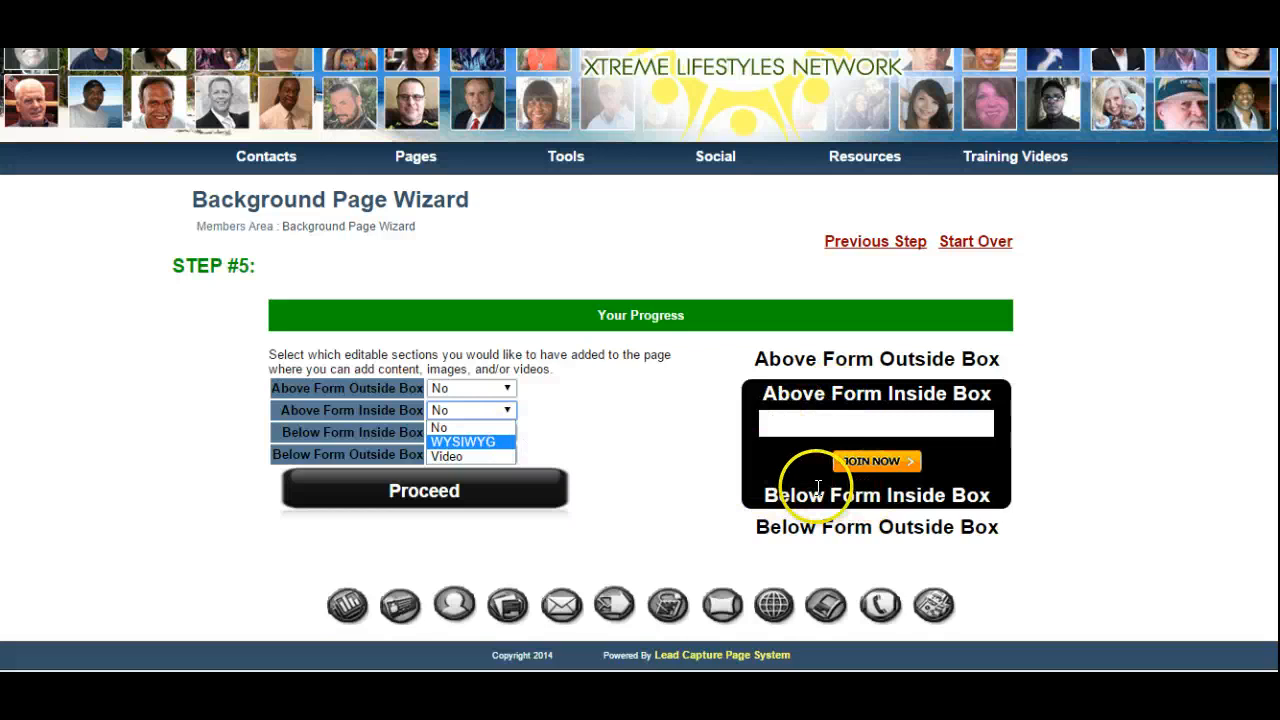
{"action": "left_click", "coordinate": [490, 442]}
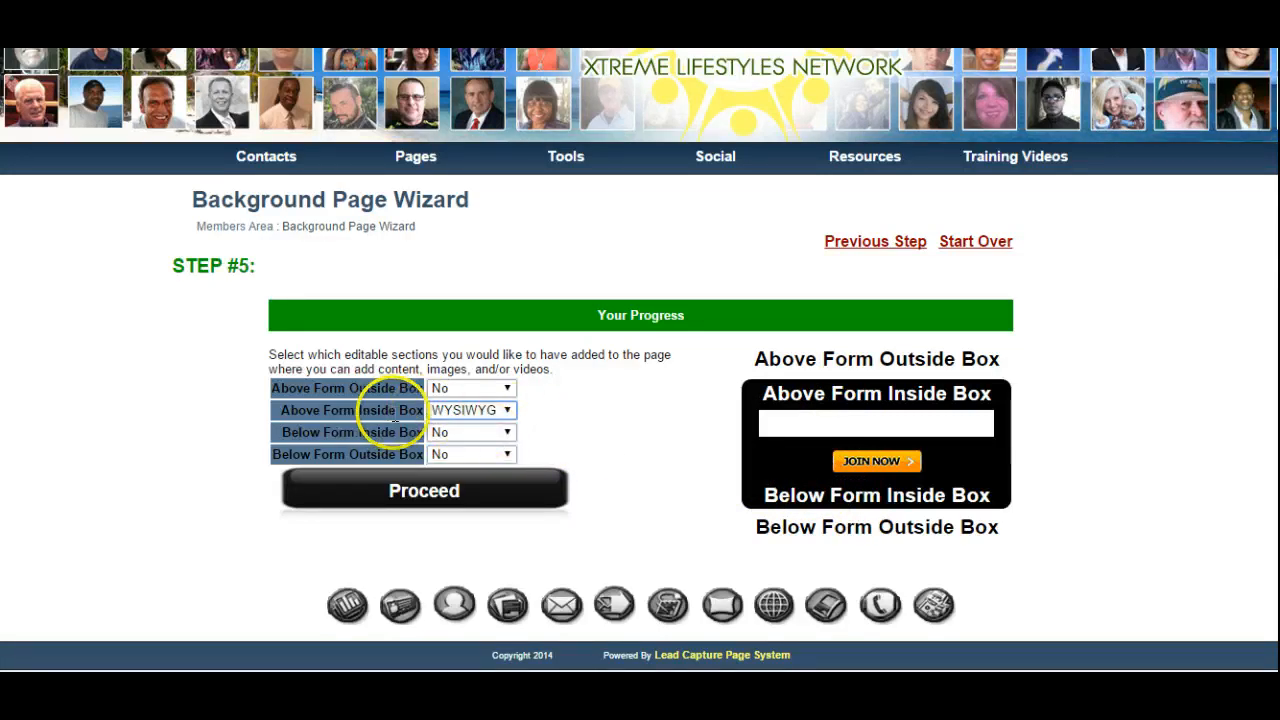
{"action": "left_click", "coordinate": [509, 431]}
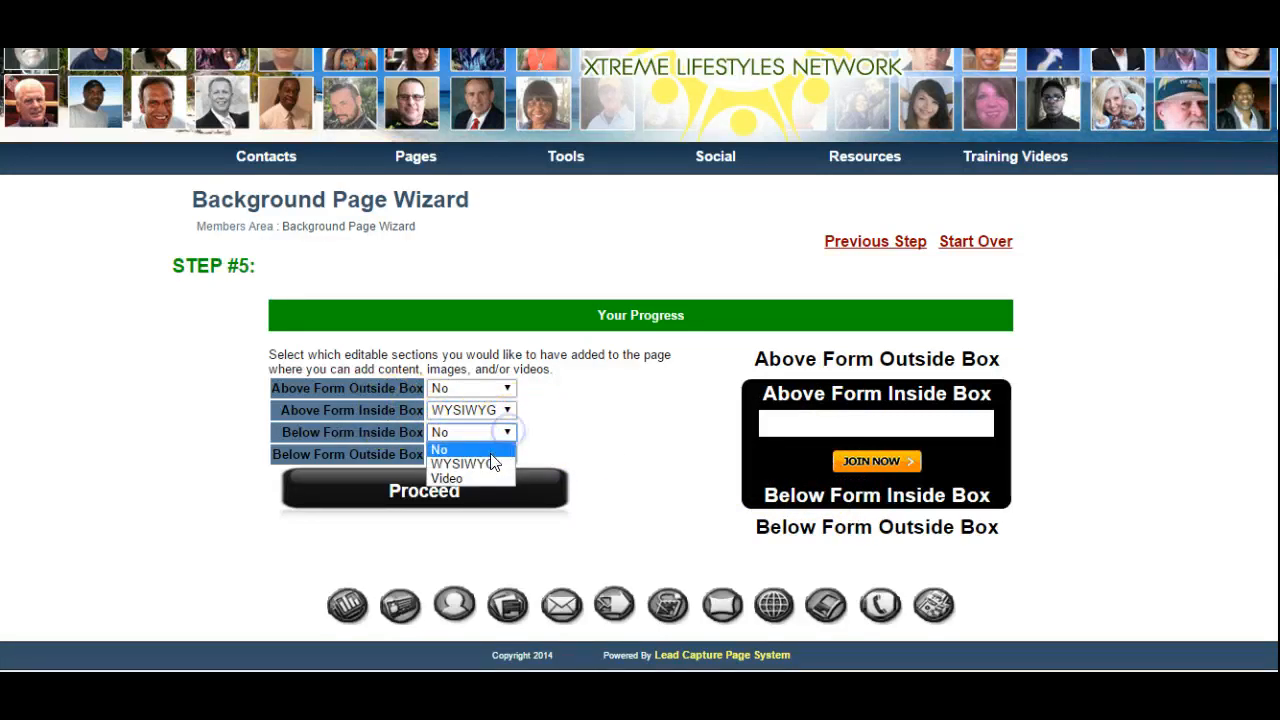
{"action": "left_click", "coordinate": [490, 458]}
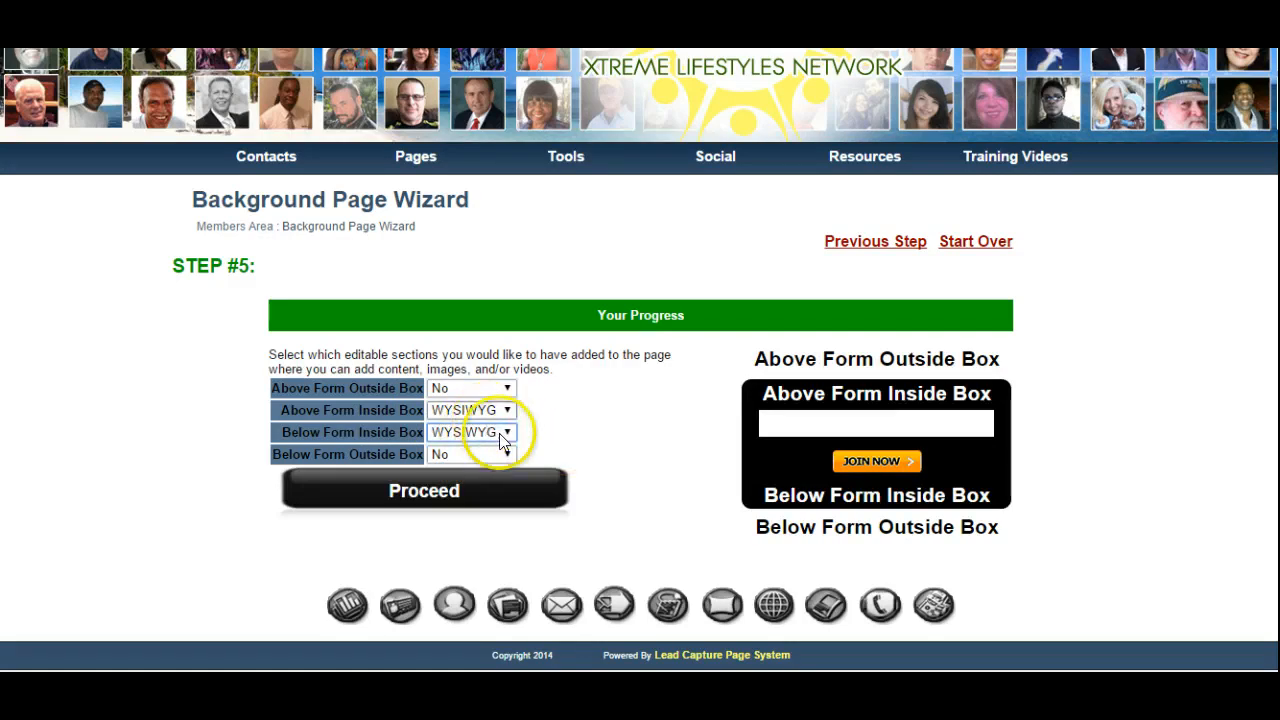
{"action": "left_click", "coordinate": [434, 491]}
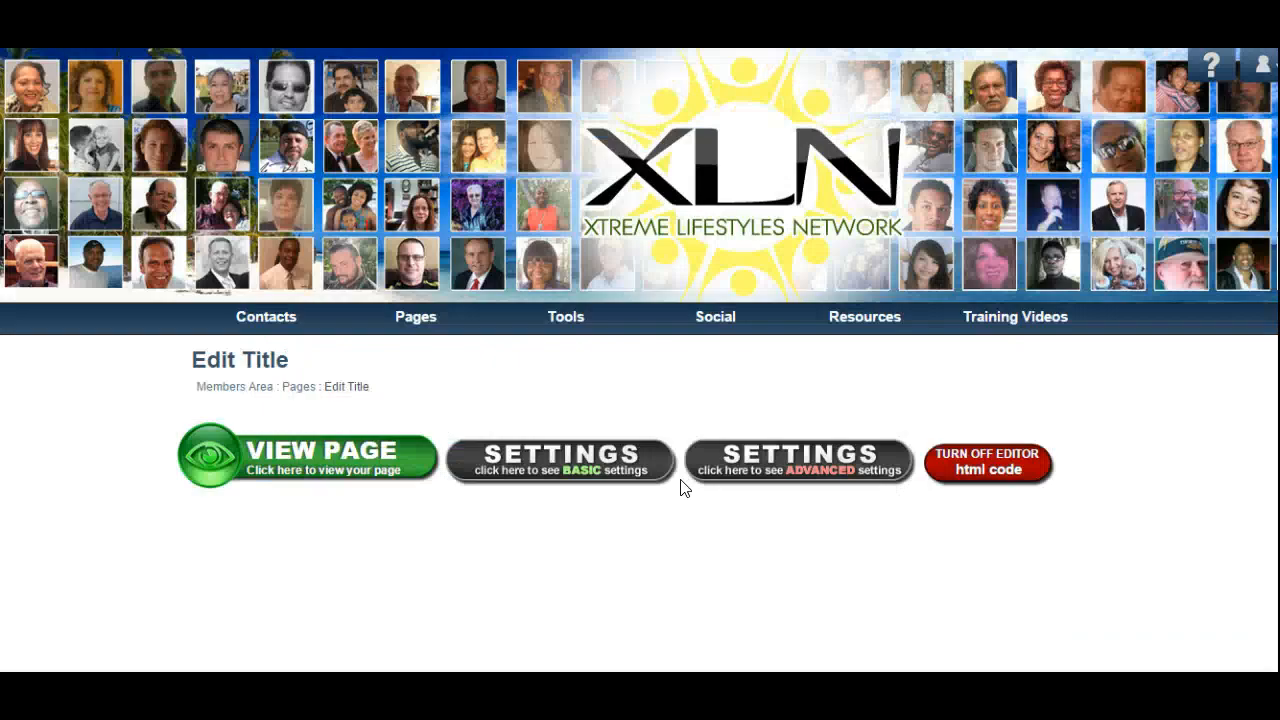
Step: Copy the selected headline text, from "What Do You Get When You Combine" to "...An Unbeatable Profit Machine!", from the untitled Notepad document
{"action": "scroll", "coordinate": [682, 482], "scroll_direction": "down", "scroll_amount": 2}
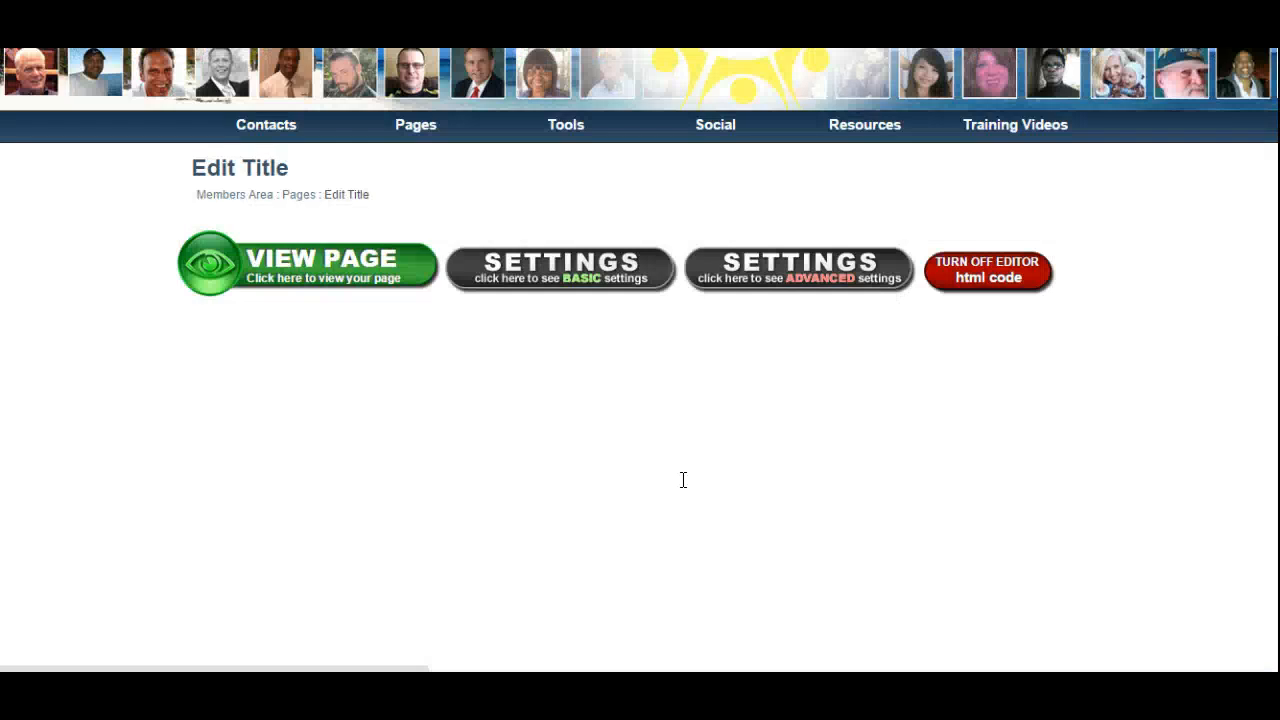
{"action": "left_click", "coordinate": [683, 480]}
{"action": "scroll", "coordinate": [695, 490], "scroll_direction": "down", "scroll_amount": 2}
{"action": "scroll", "coordinate": [700, 495], "scroll_direction": "down", "scroll_amount": 1}
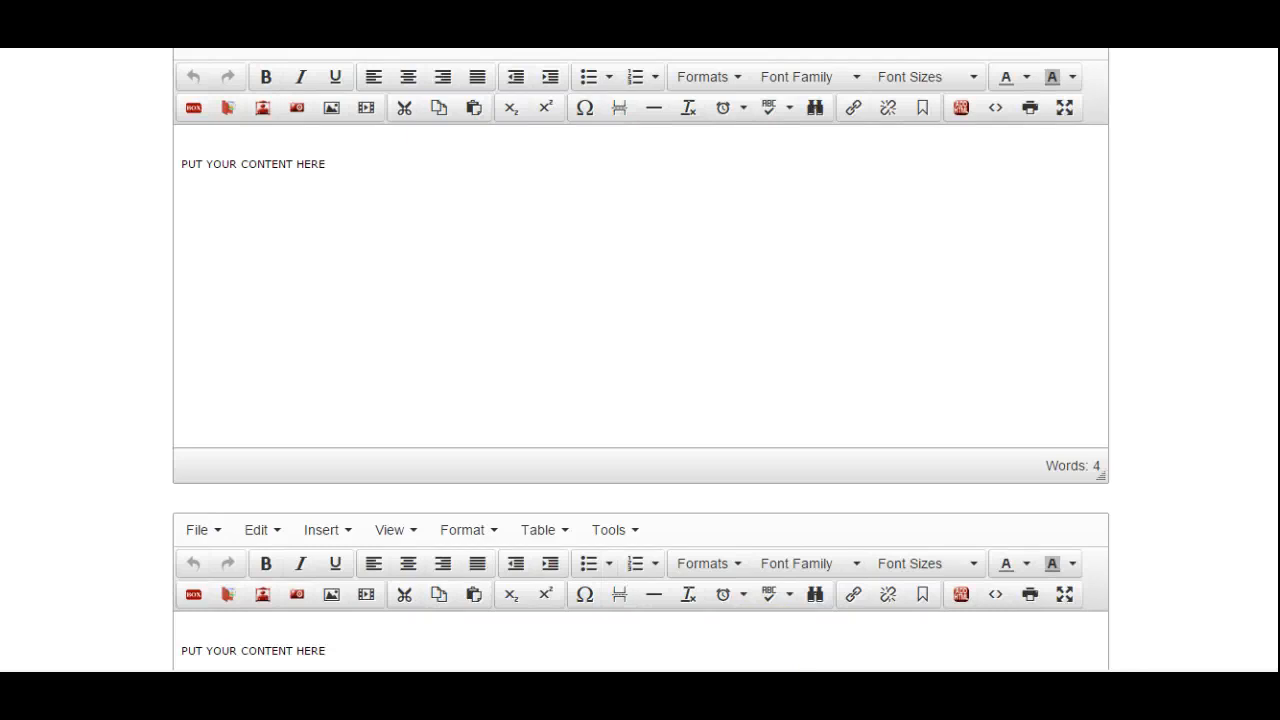
{"action": "left_click", "coordinate": [335, 690]}
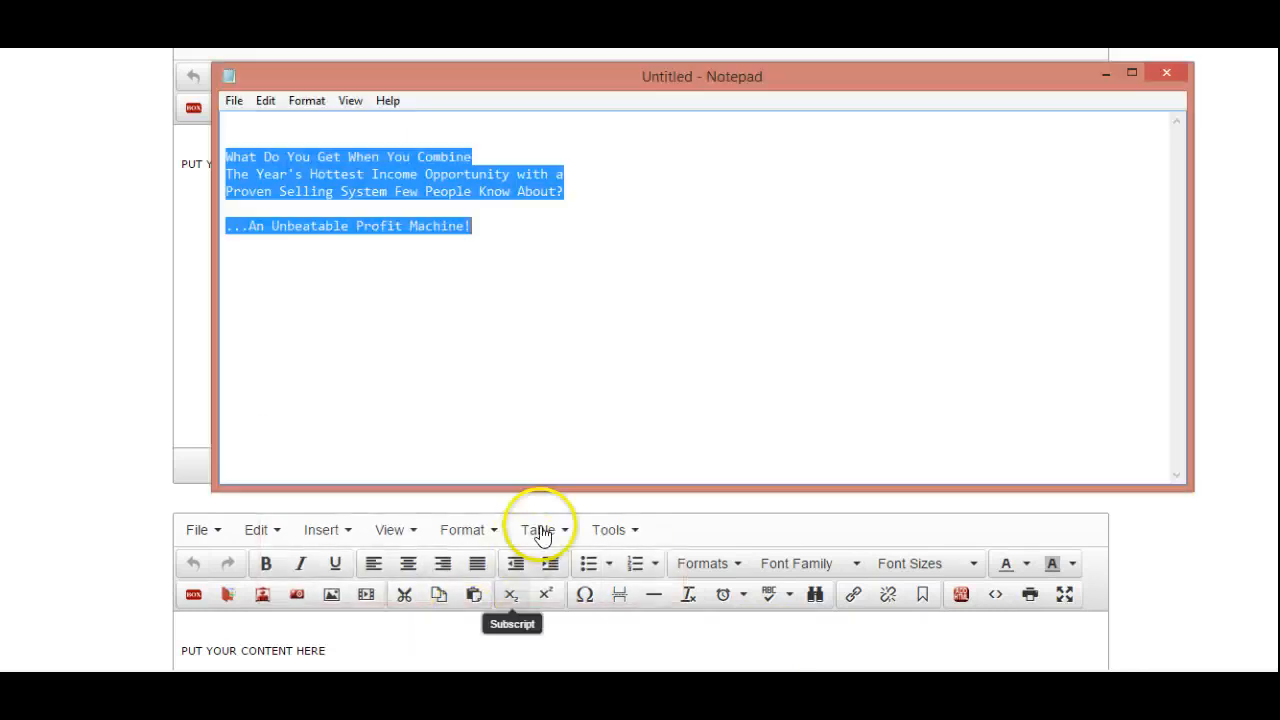
{"action": "right_click", "coordinate": [352, 175]}
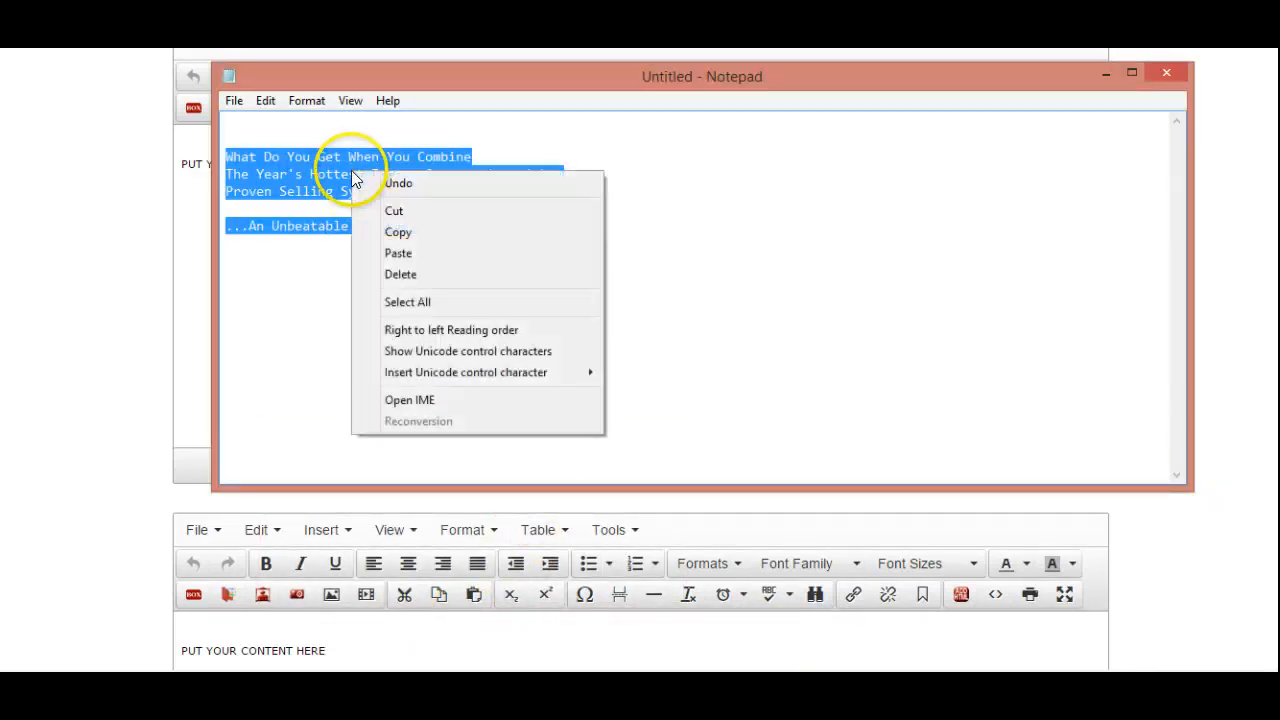
{"action": "left_click", "coordinate": [393, 233]}
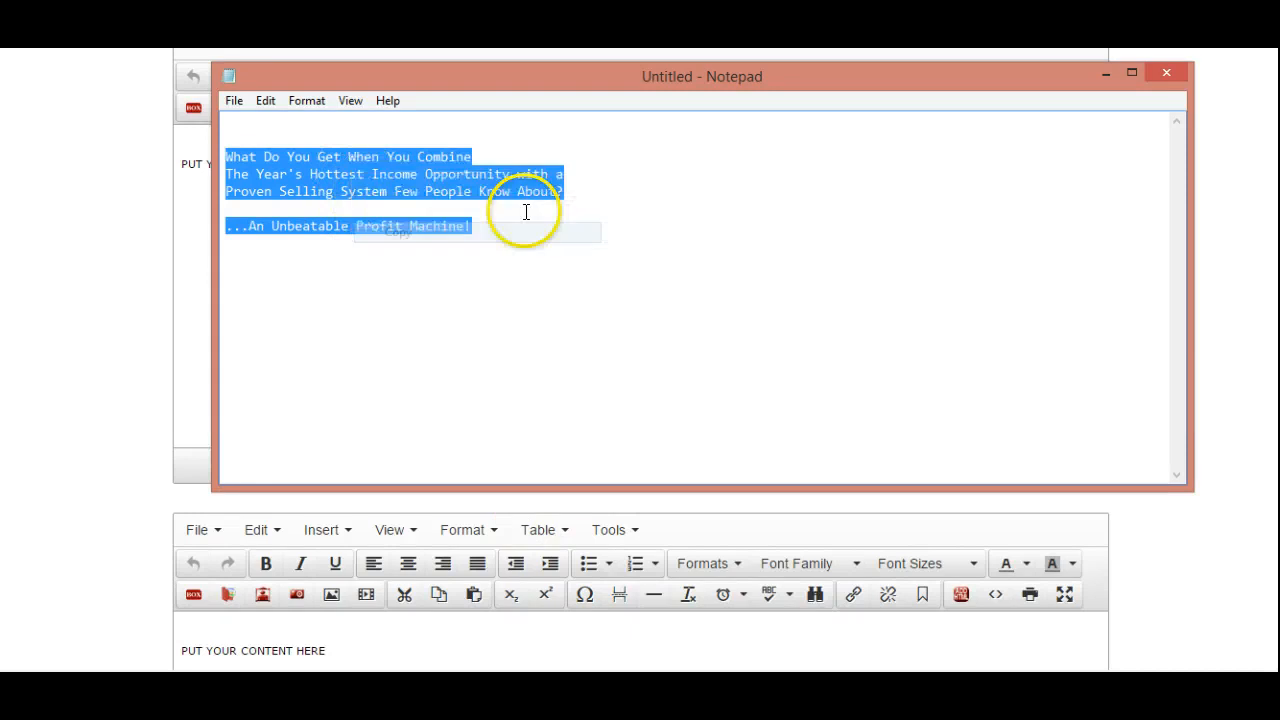
{"action": "left_click", "coordinate": [1107, 77]}
Step: Replace the placeholder text in the second content editor with "We Hate Spam!" and centre it
{"action": "scroll", "coordinate": [420, 230], "scroll_direction": "up", "scroll_amount": 1}
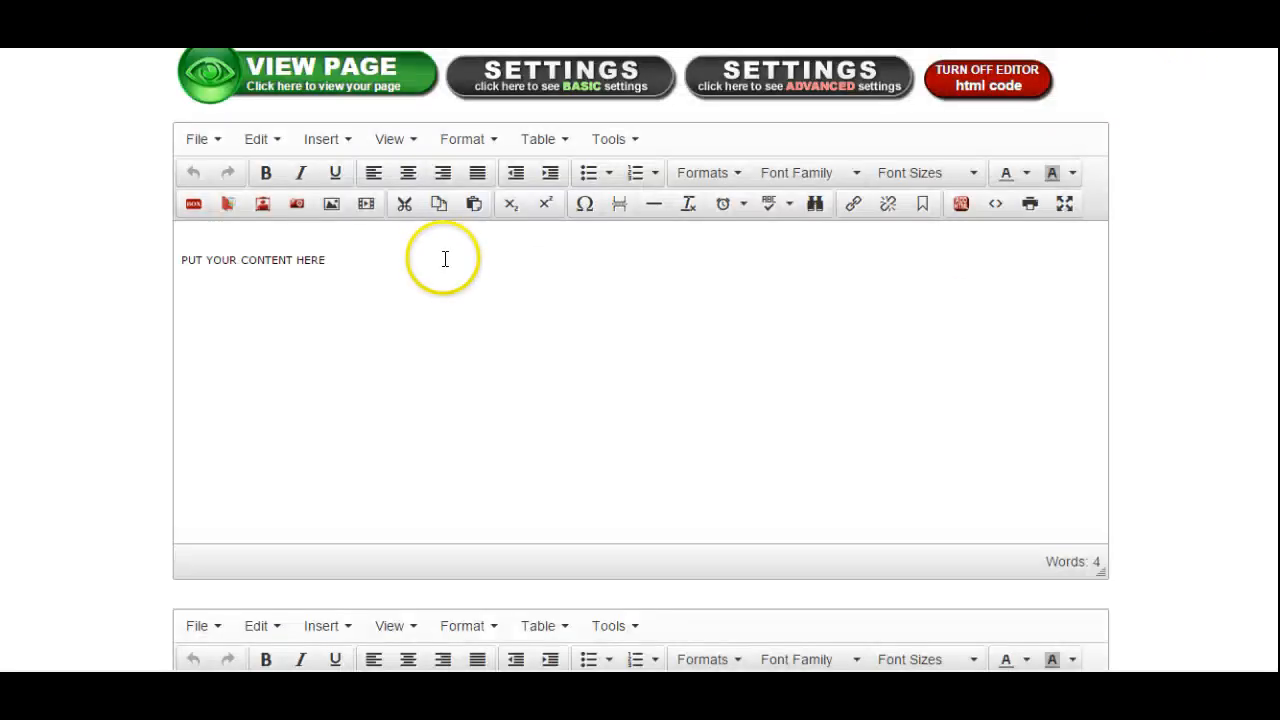
{"action": "scroll", "coordinate": [505, 290], "scroll_direction": "down", "scroll_amount": 4}
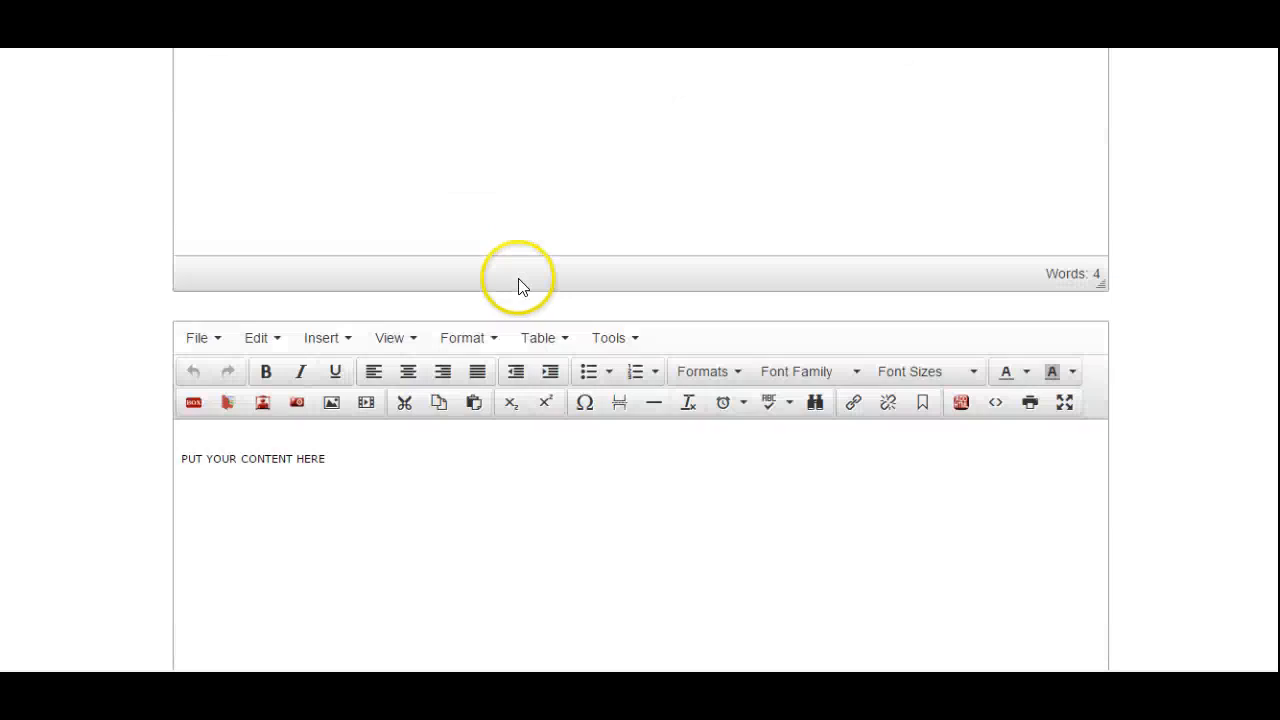
{"action": "left_click_drag", "start_coordinate": [327, 364], "coordinate": [189, 362]}
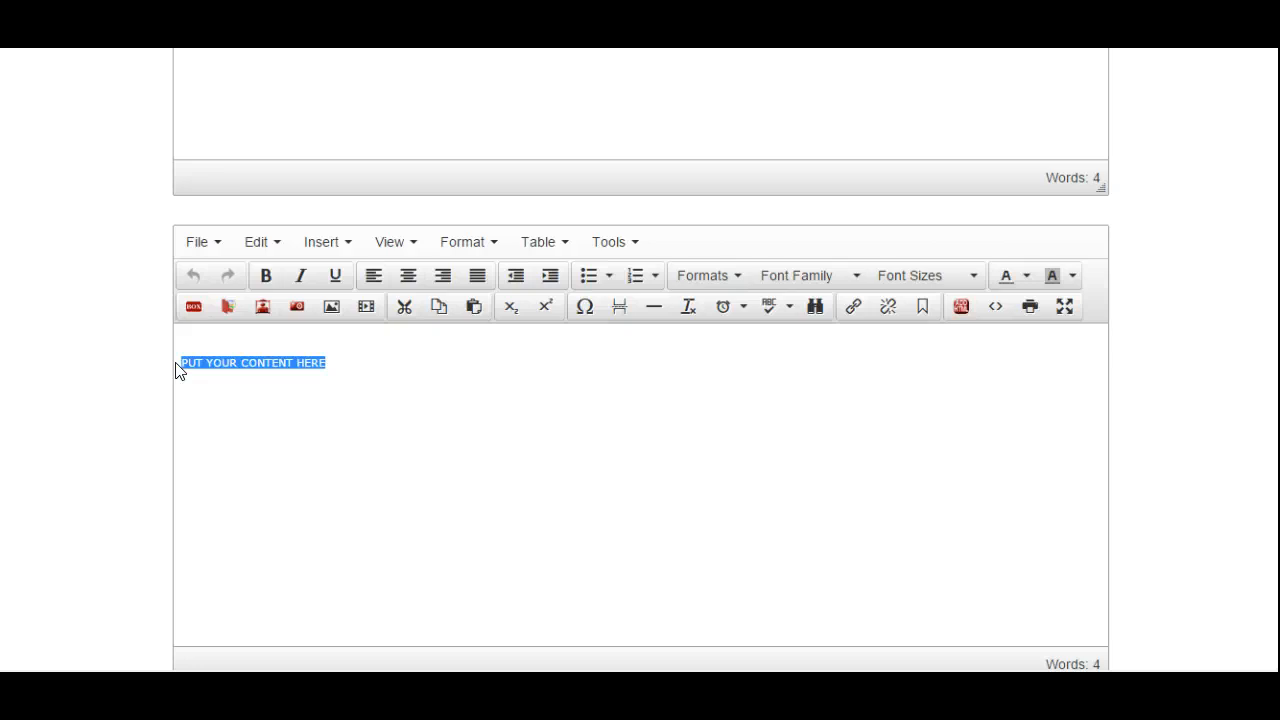
{"action": "type", "text": "We Hate Spam!"}
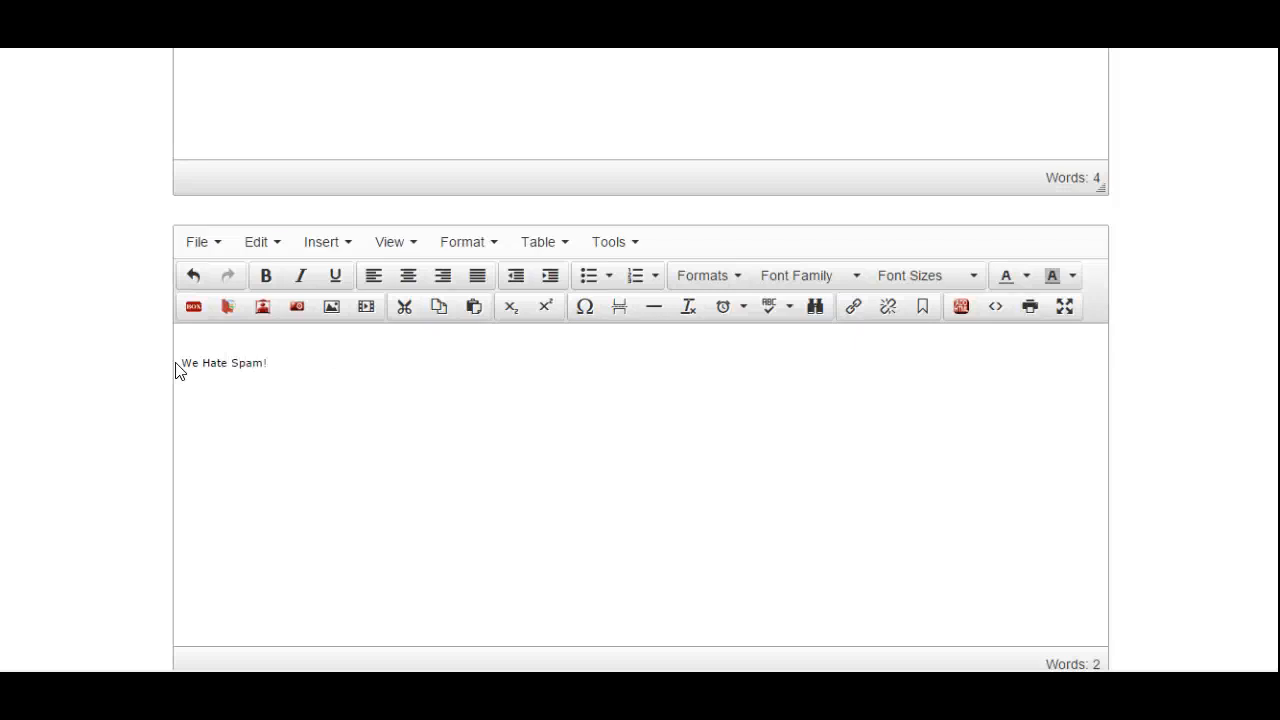
{"action": "left_click", "coordinate": [237, 362]}
{"action": "left_click", "coordinate": [407, 273]}
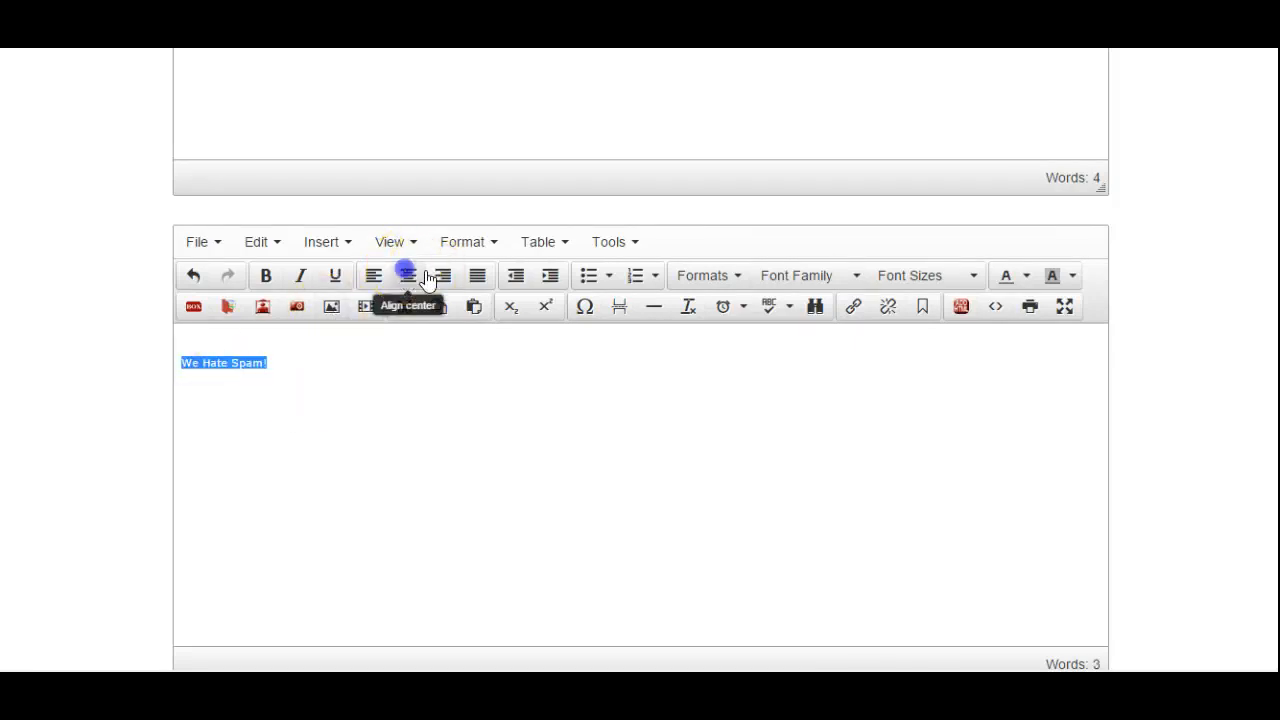
{"action": "left_click", "coordinate": [717, 376]}
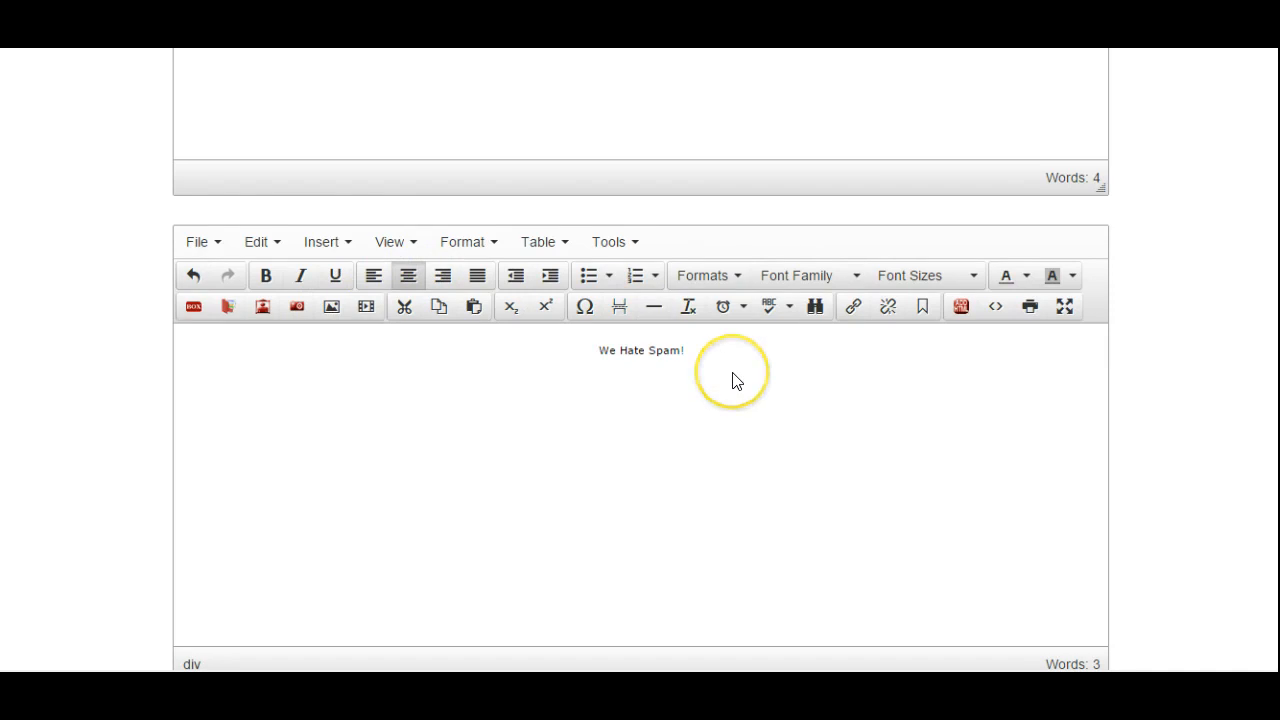
Step: Colour the "We Hate Spam!" line yellow and make it bold
{"action": "left_click_drag", "start_coordinate": [692, 350], "coordinate": [609, 350]}
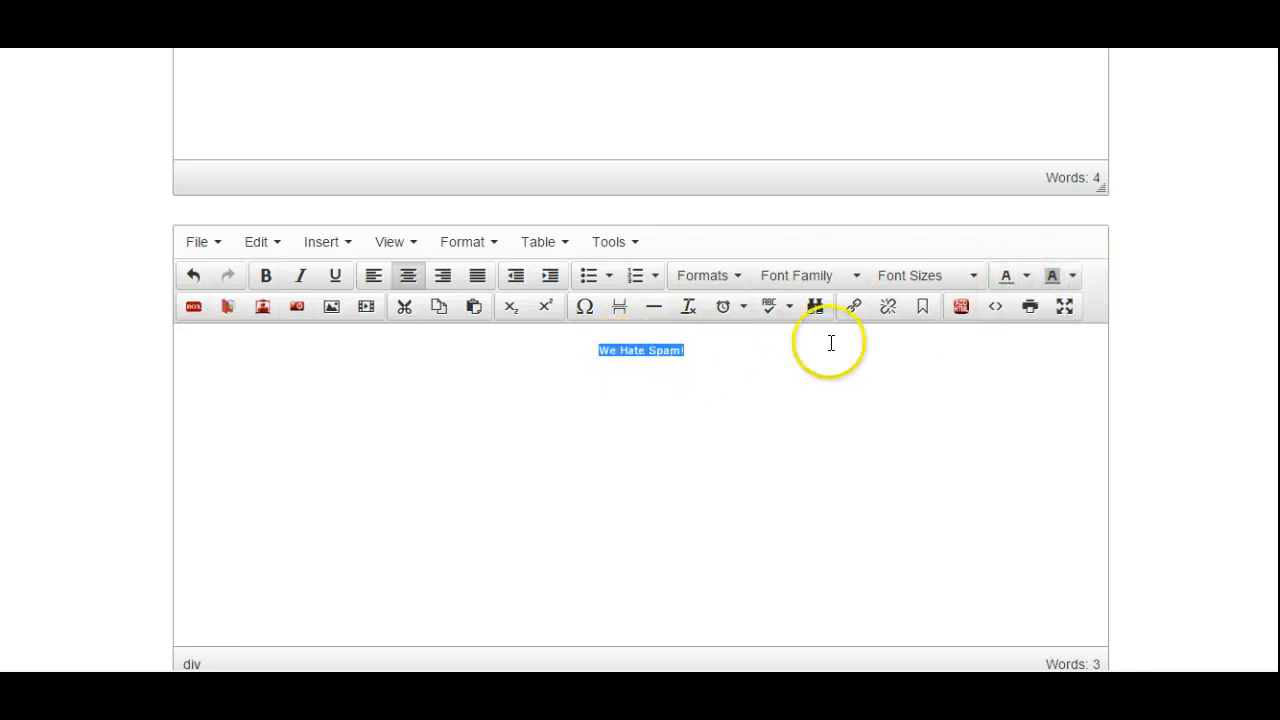
{"action": "left_click", "coordinate": [1026, 278]}
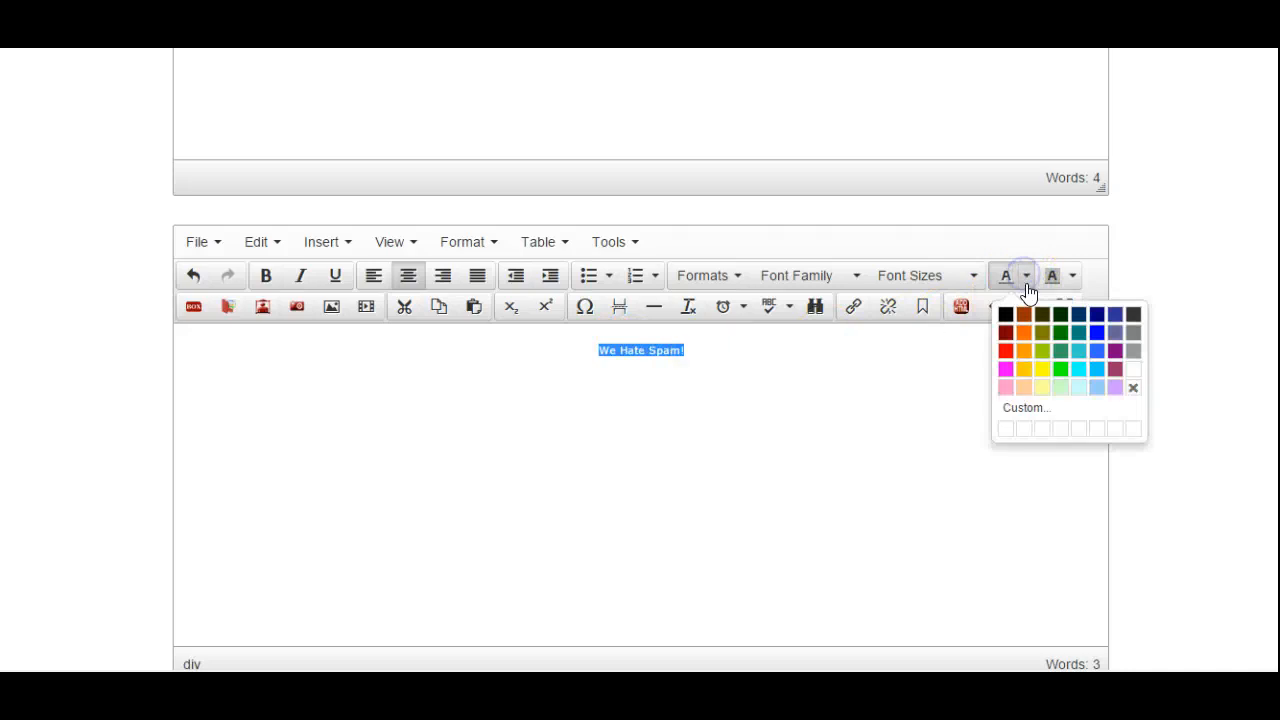
{"action": "left_click", "coordinate": [1045, 375]}
{"action": "left_click", "coordinate": [846, 372]}
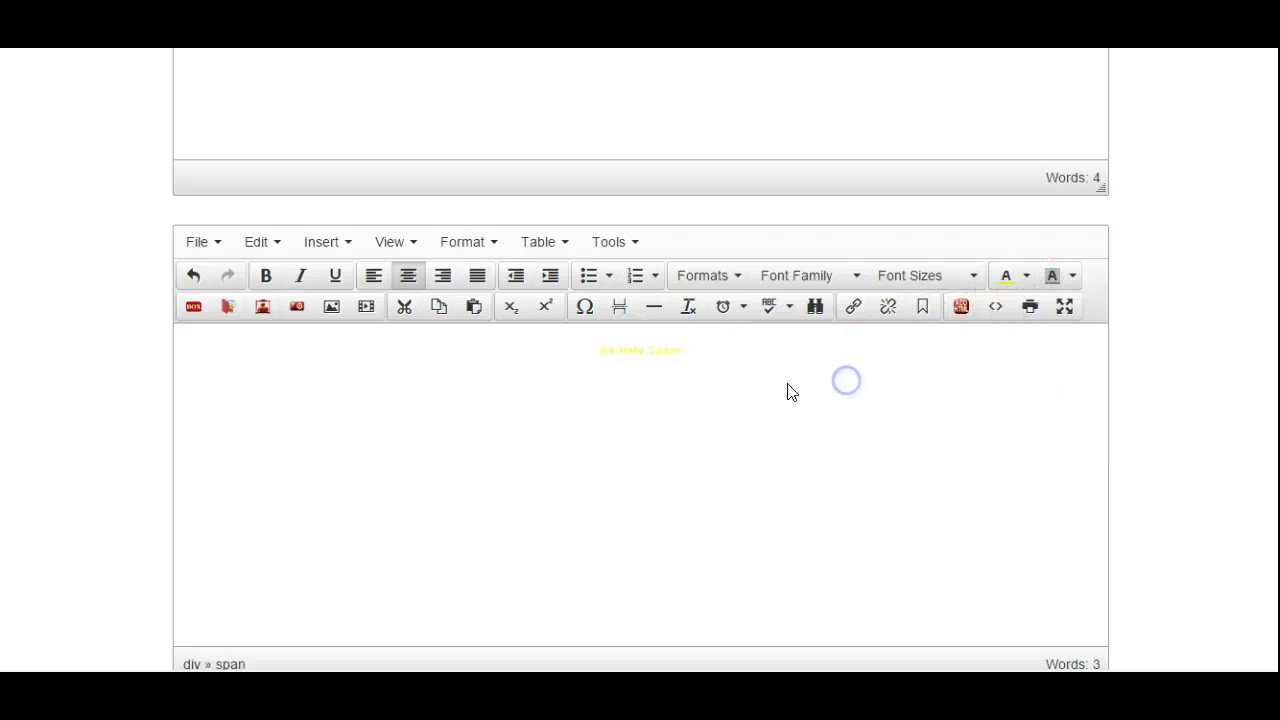
{"action": "left_click", "coordinate": [672, 348]}
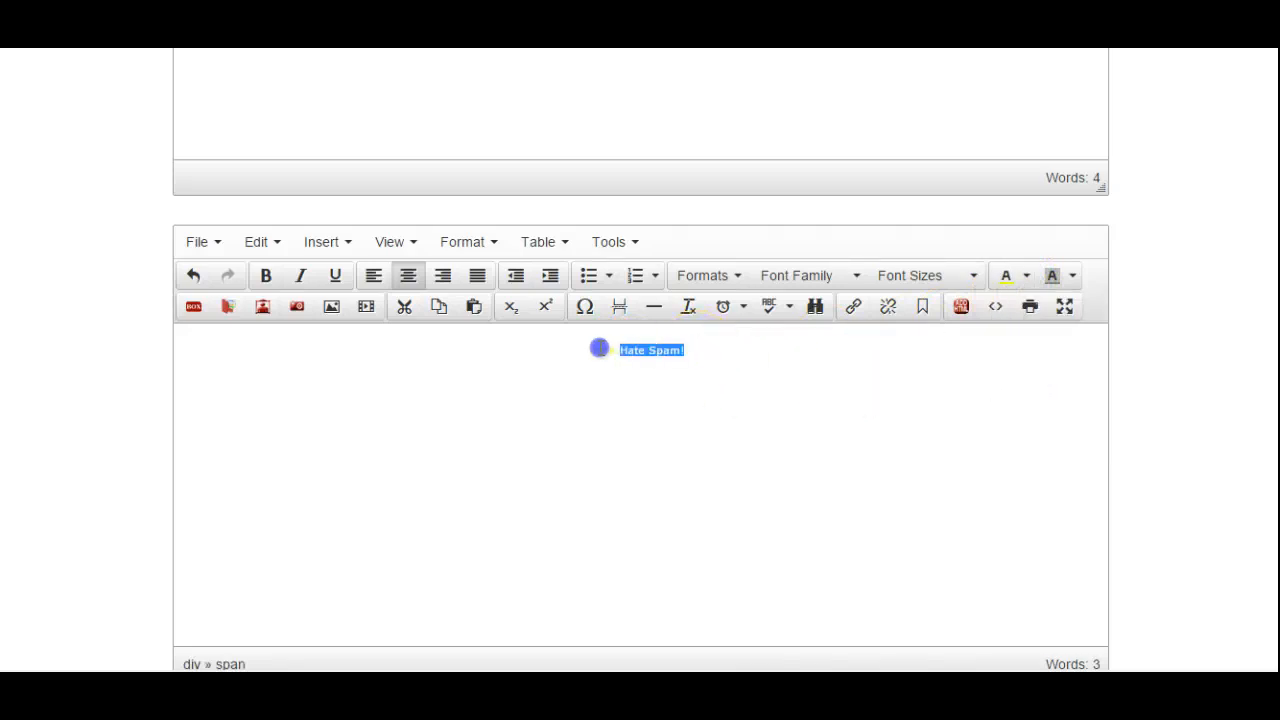
{"action": "left_click", "coordinate": [265, 275]}
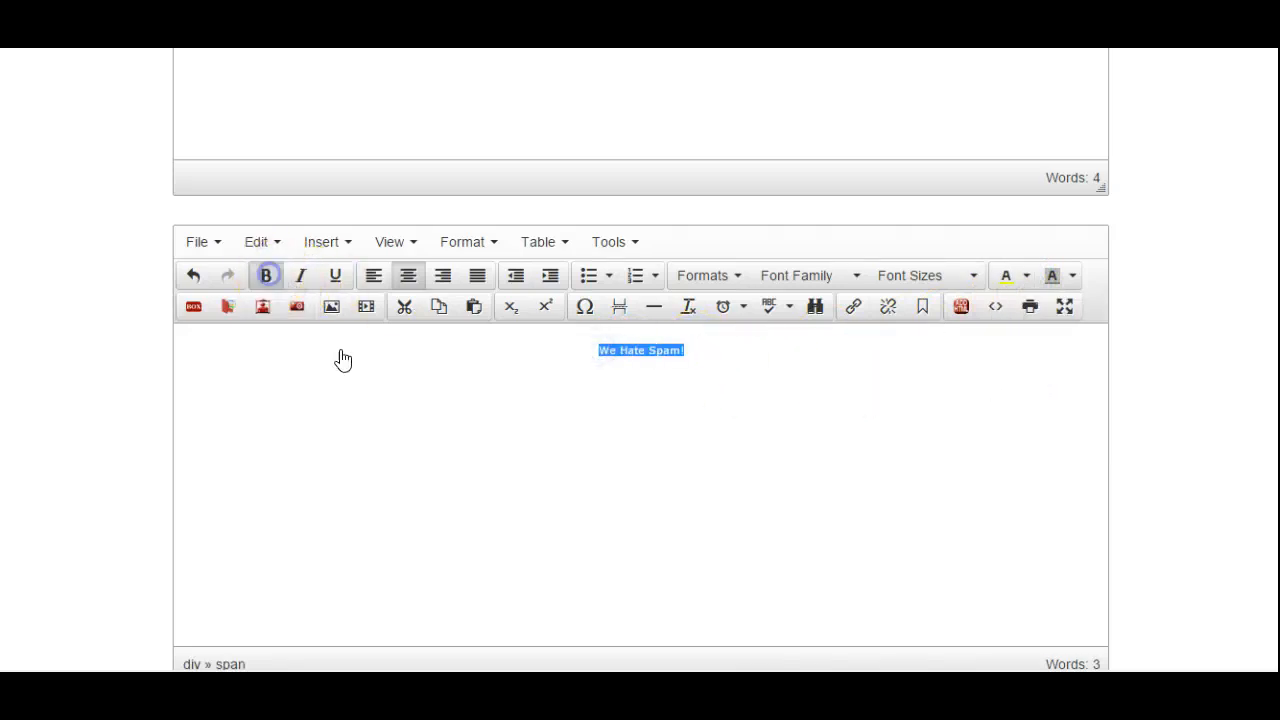
{"action": "left_click", "coordinate": [412, 400]}
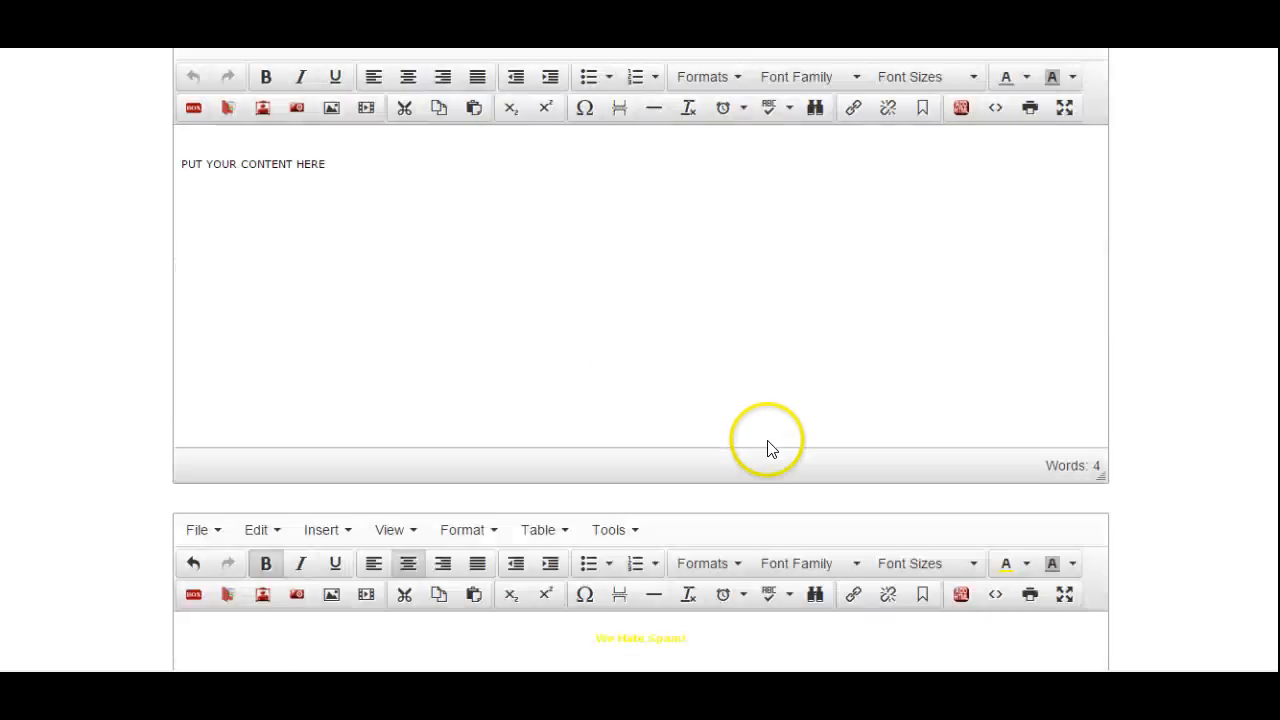
Step: Replace the placeholder text in the first content editor with the "What Do You Get When You Combine" headline text copied from Notepad
{"action": "scroll", "coordinate": [766, 443], "scroll_direction": "up", "scroll_amount": 3}
{"action": "scroll", "coordinate": [755, 448], "scroll_direction": "up", "scroll_amount": 1}
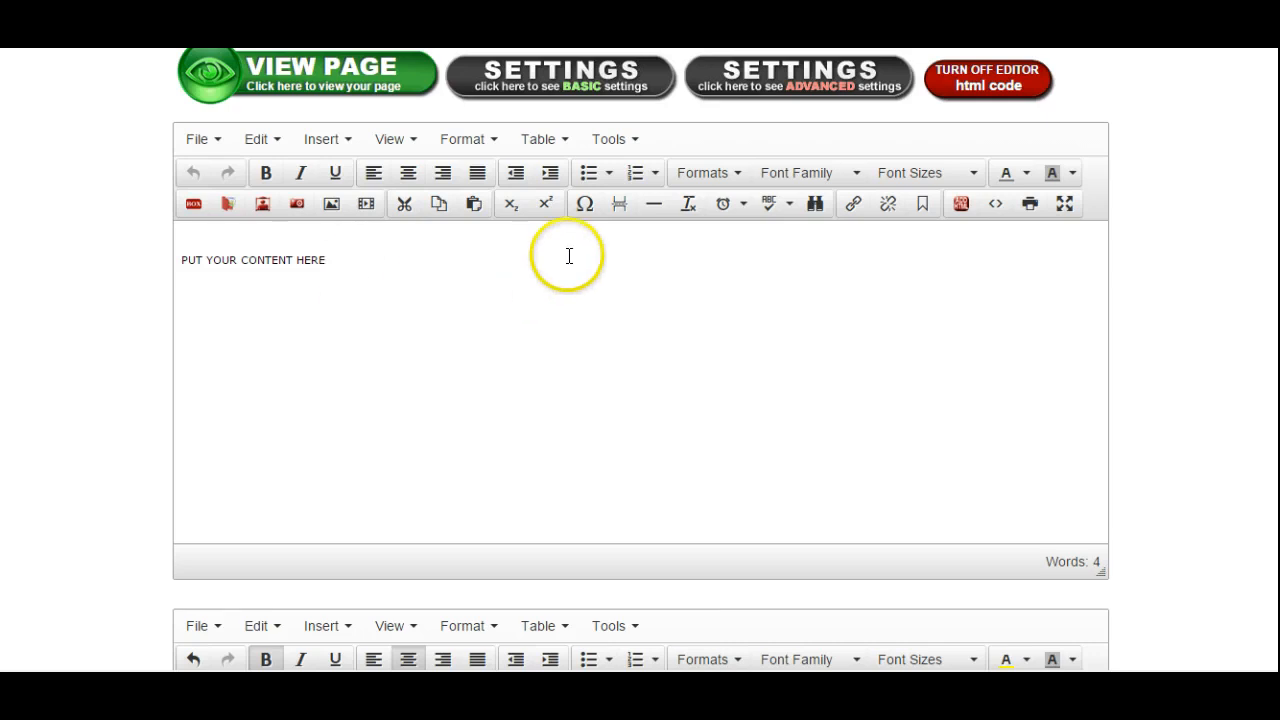
{"action": "left_click", "coordinate": [295, 261]}
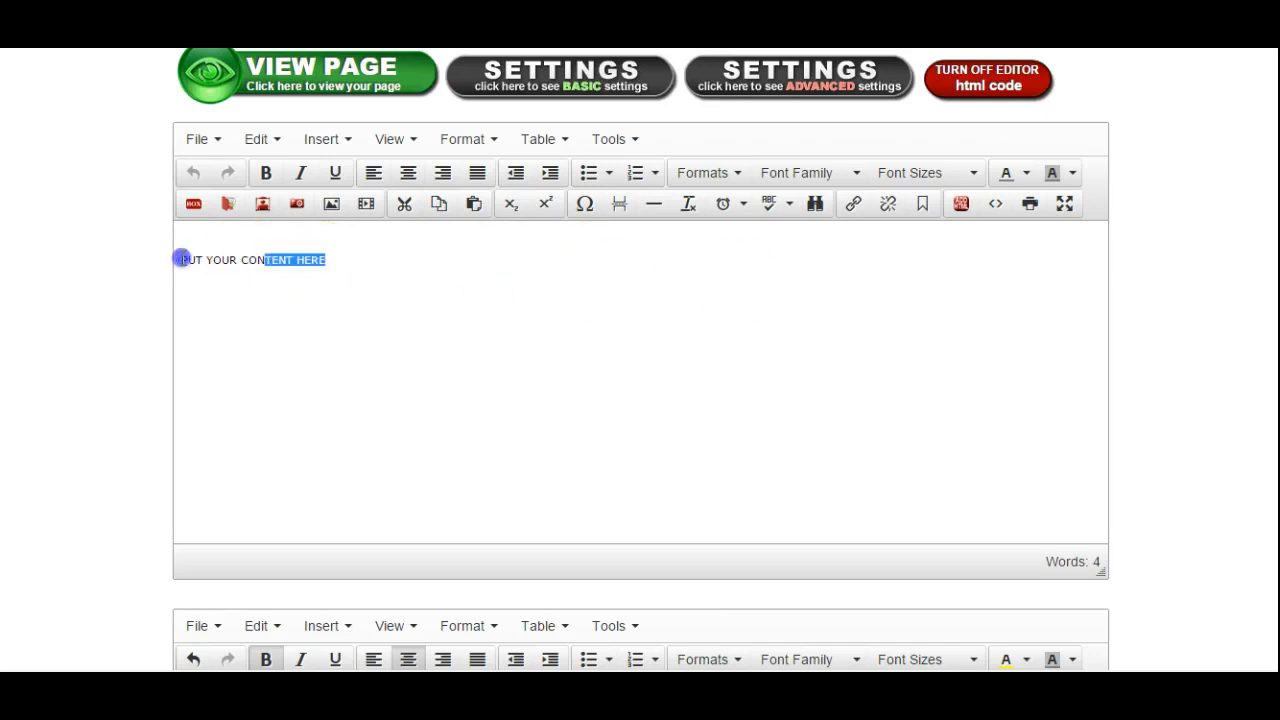
{"action": "left_click", "coordinate": [395, 682]}
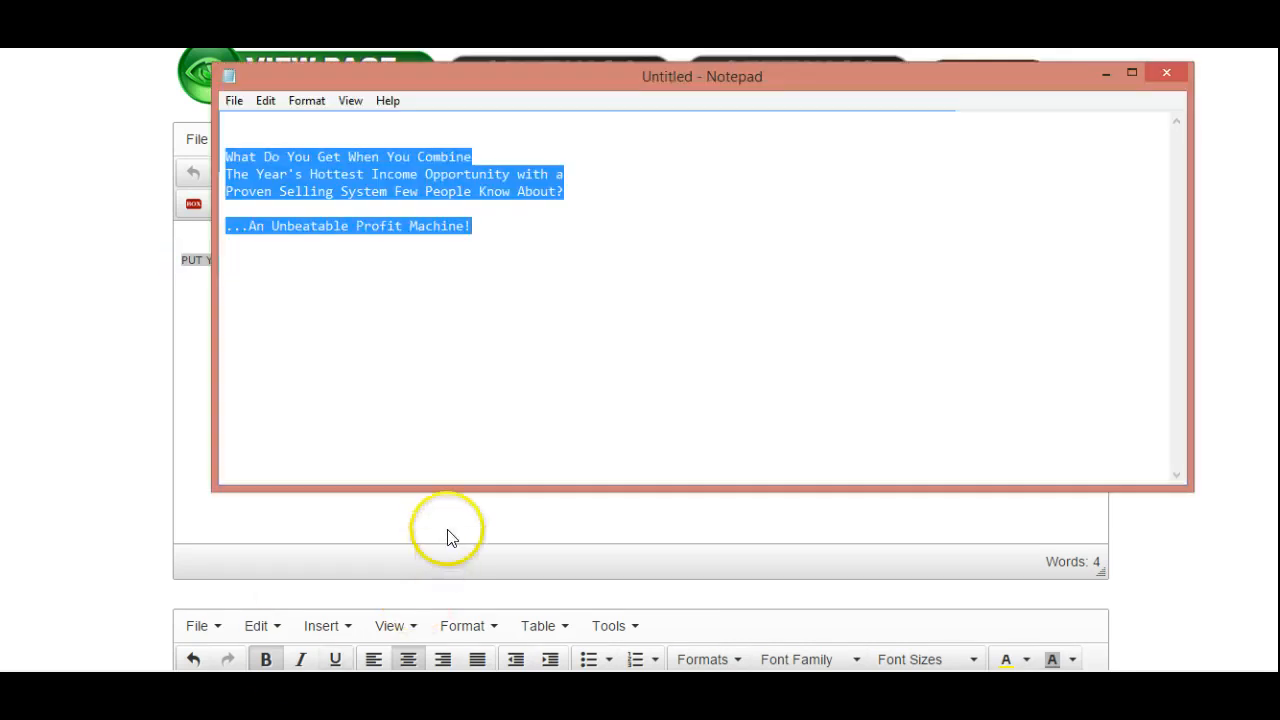
{"action": "right_click", "coordinate": [418, 180]}
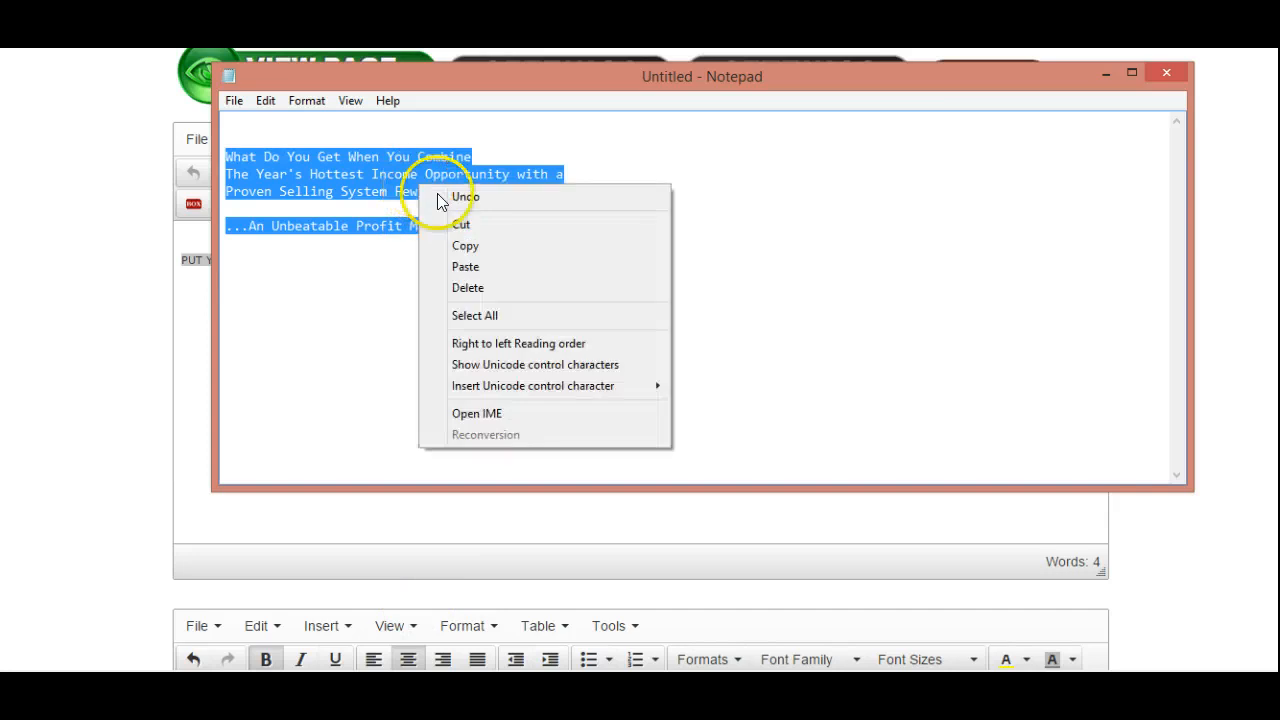
{"action": "left_click", "coordinate": [460, 246]}
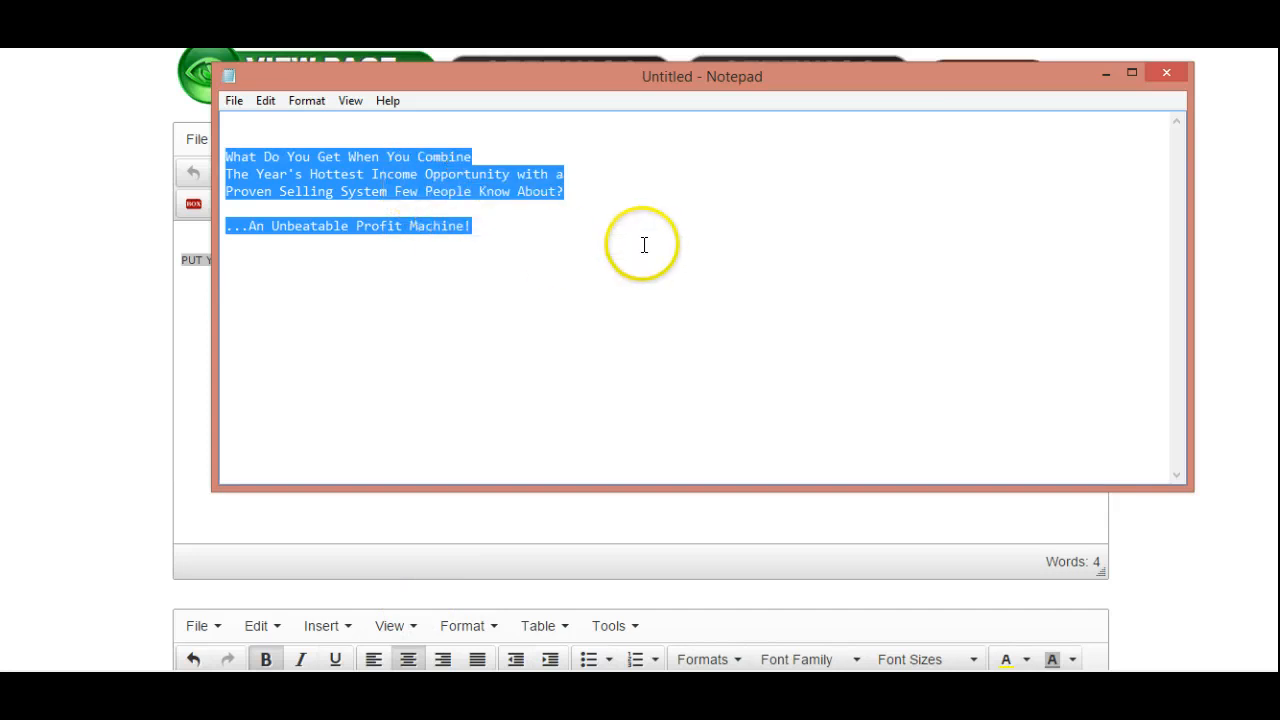
{"action": "left_click", "coordinate": [1106, 73]}
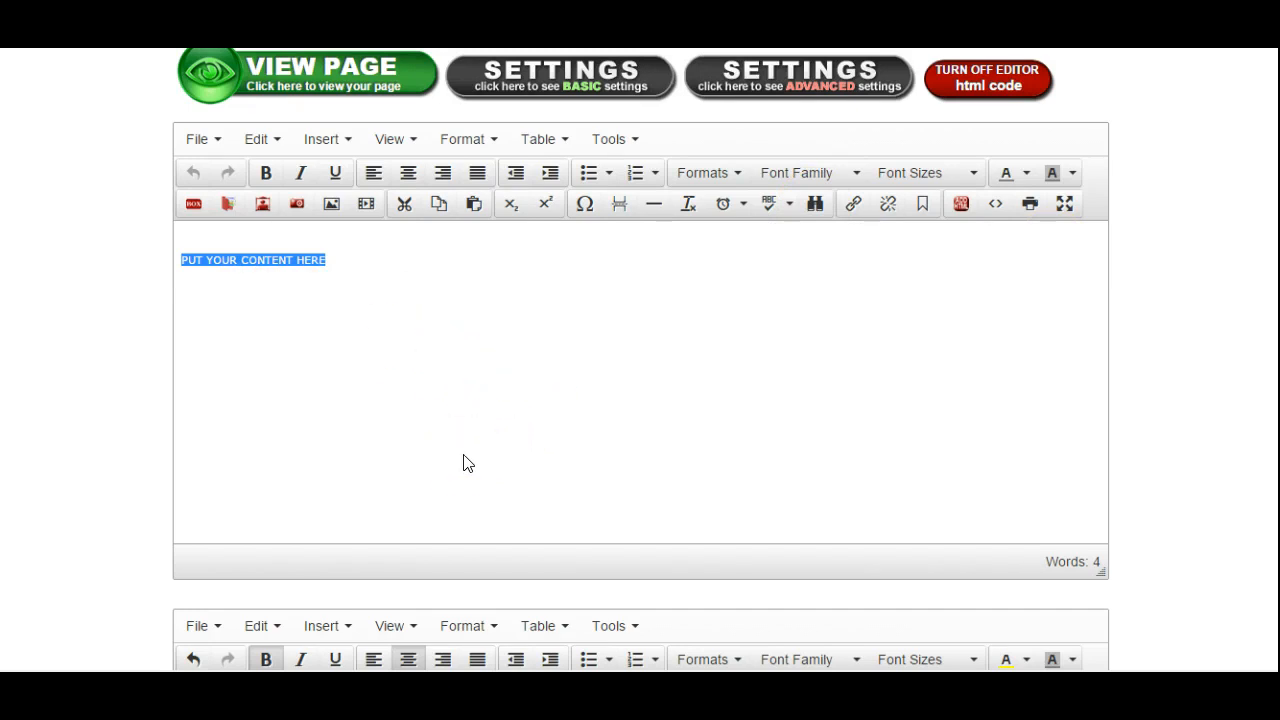
{"action": "key", "text": "ctrl+v"}
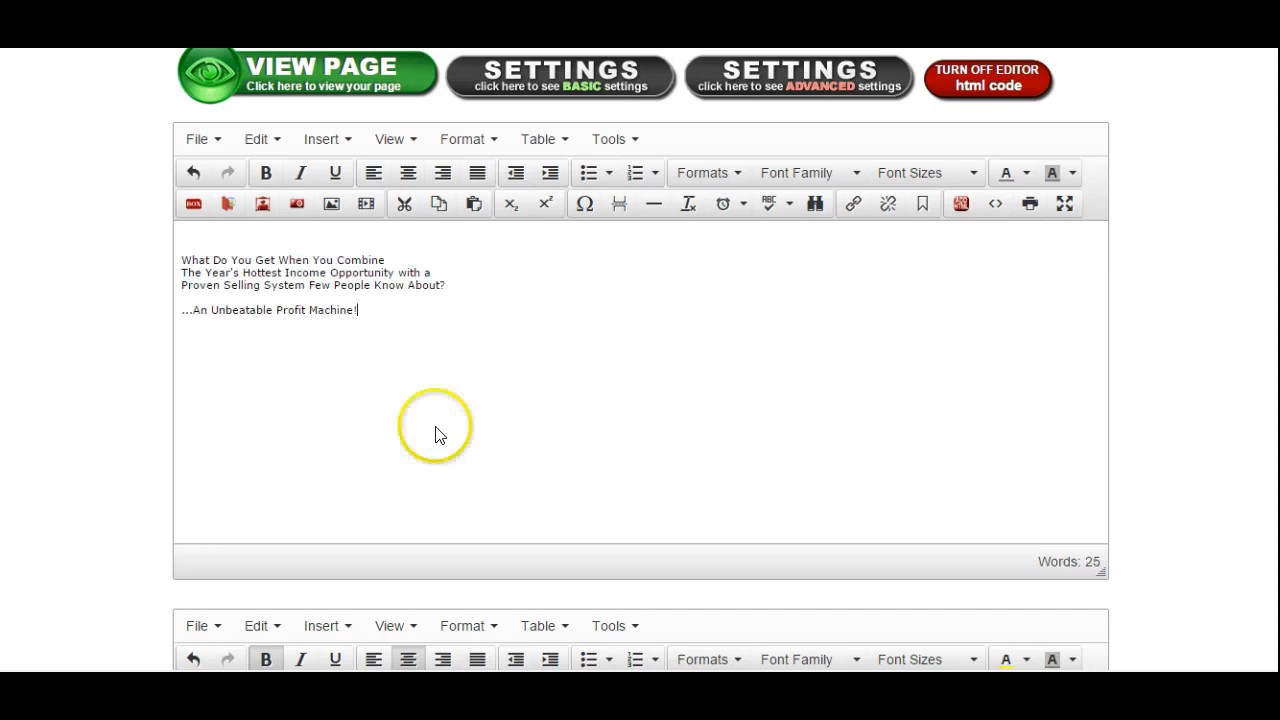
Step: Centre all lines of the pasted headline text in the first content editor
{"action": "left_click_drag", "start_coordinate": [366, 313], "coordinate": [173, 255]}
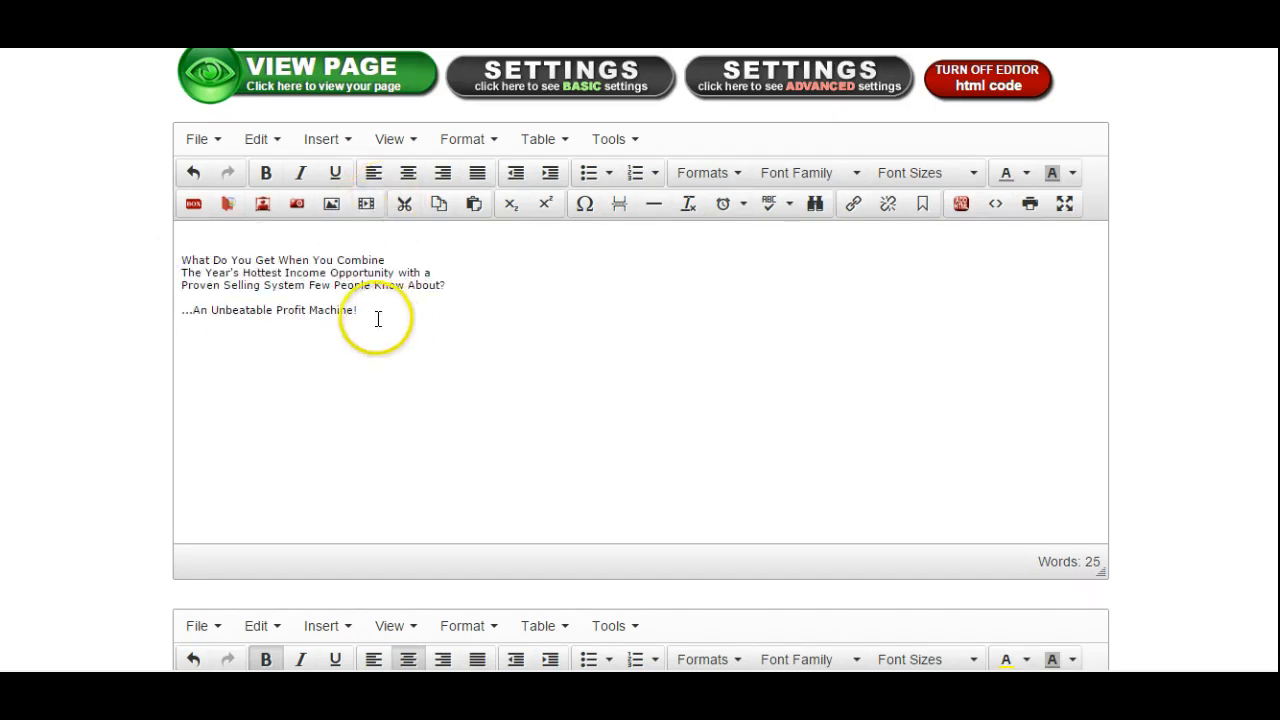
{"action": "left_click_drag", "start_coordinate": [367, 317], "coordinate": [183, 260]}
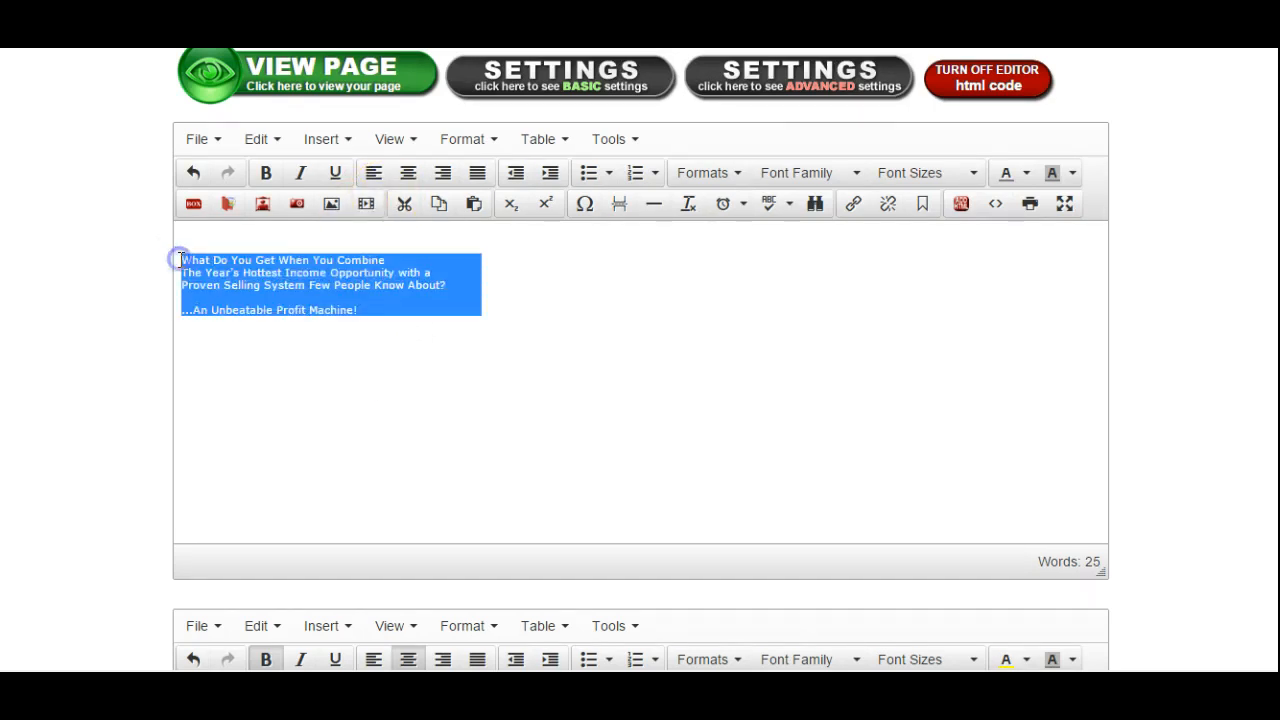
{"action": "left_click", "coordinate": [180, 260]}
{"action": "left_click", "coordinate": [336, 311]}
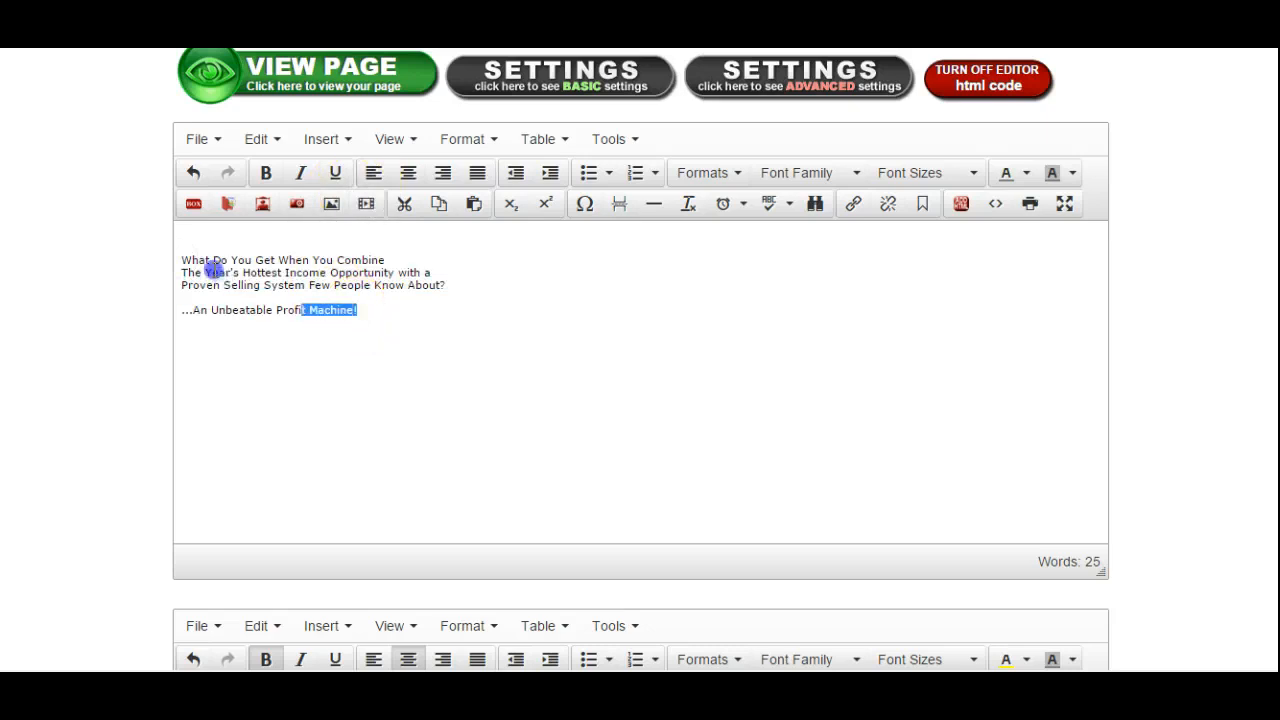
{"action": "left_click_drag", "start_coordinate": [213, 270], "coordinate": [175, 261]}
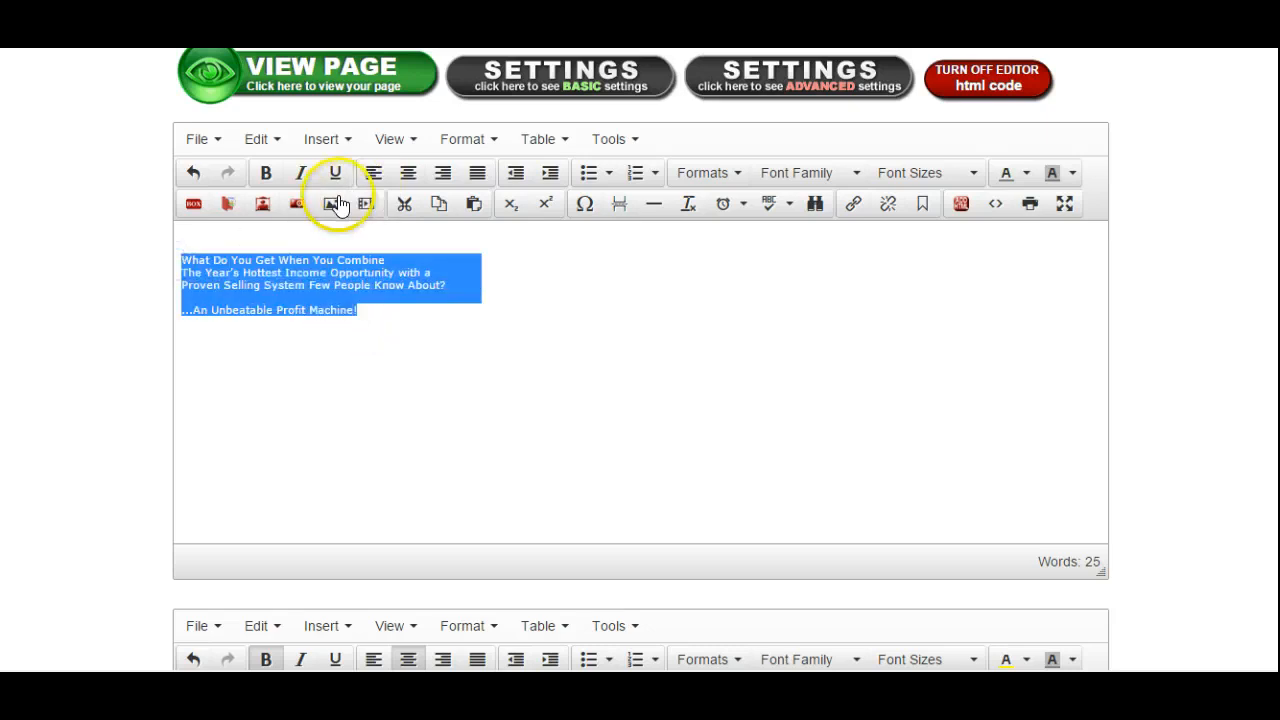
{"action": "left_click", "coordinate": [408, 173]}
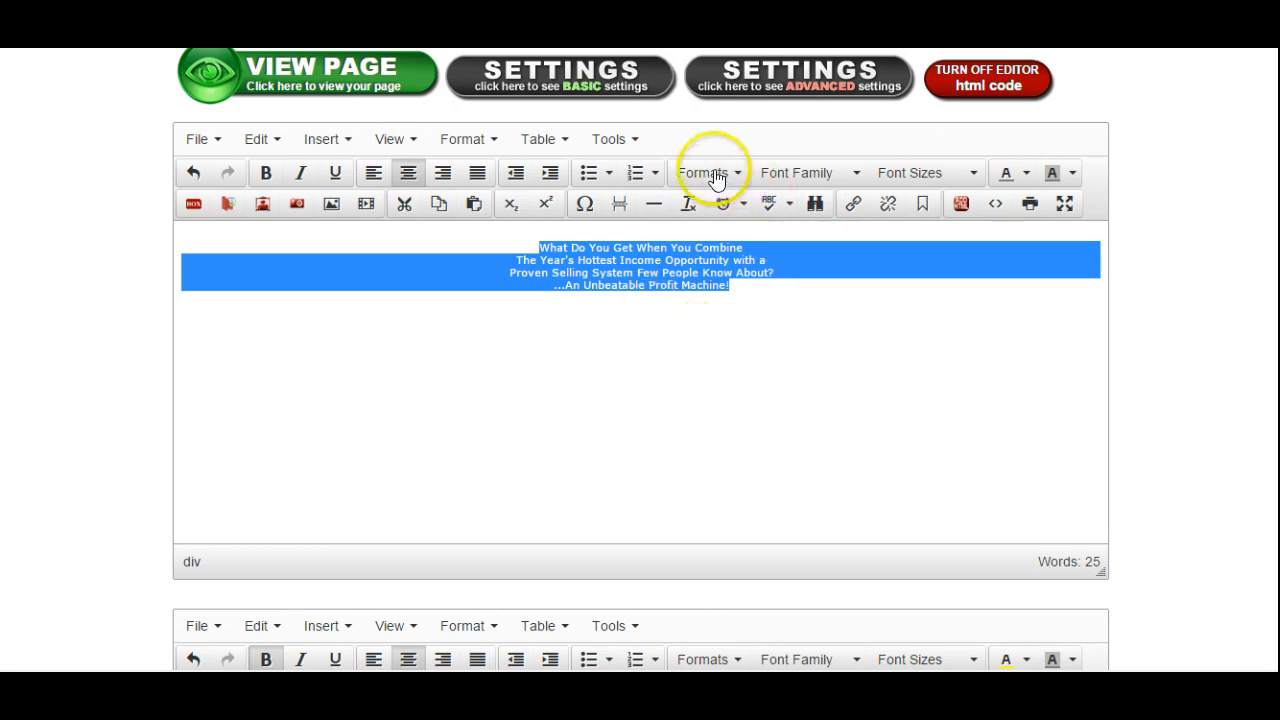
Step: Set the whole headline text in the first content editor to Times New Roman at 18pt
{"action": "left_click", "coordinate": [860, 175]}
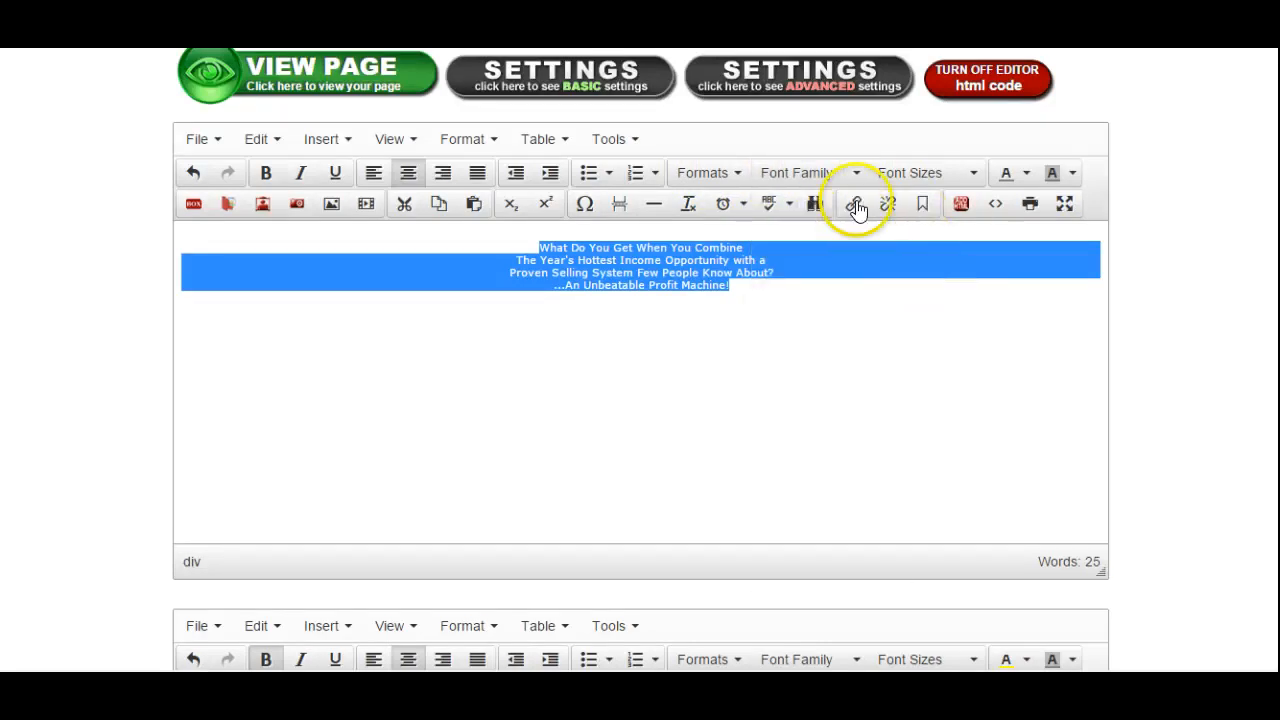
{"action": "left_click", "coordinate": [858, 175]}
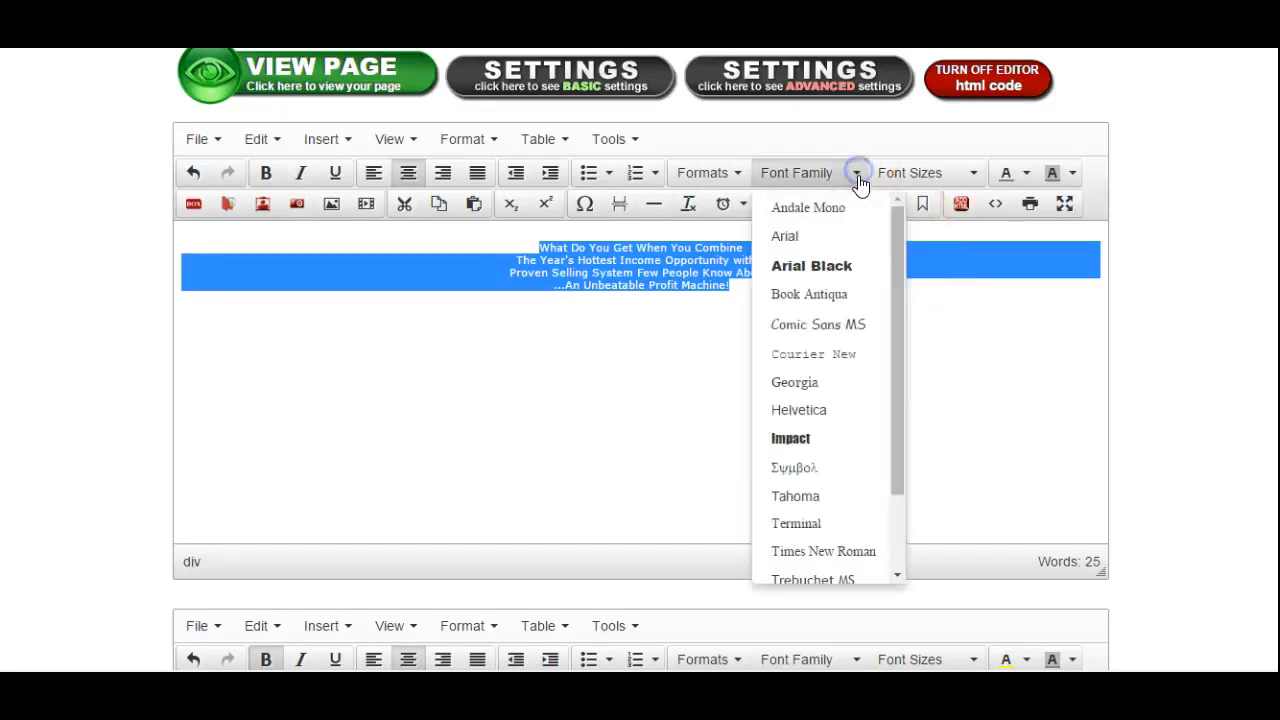
{"action": "scroll", "coordinate": [815, 455], "scroll_direction": "down", "scroll_amount": 1}
{"action": "left_click", "coordinate": [829, 455]}
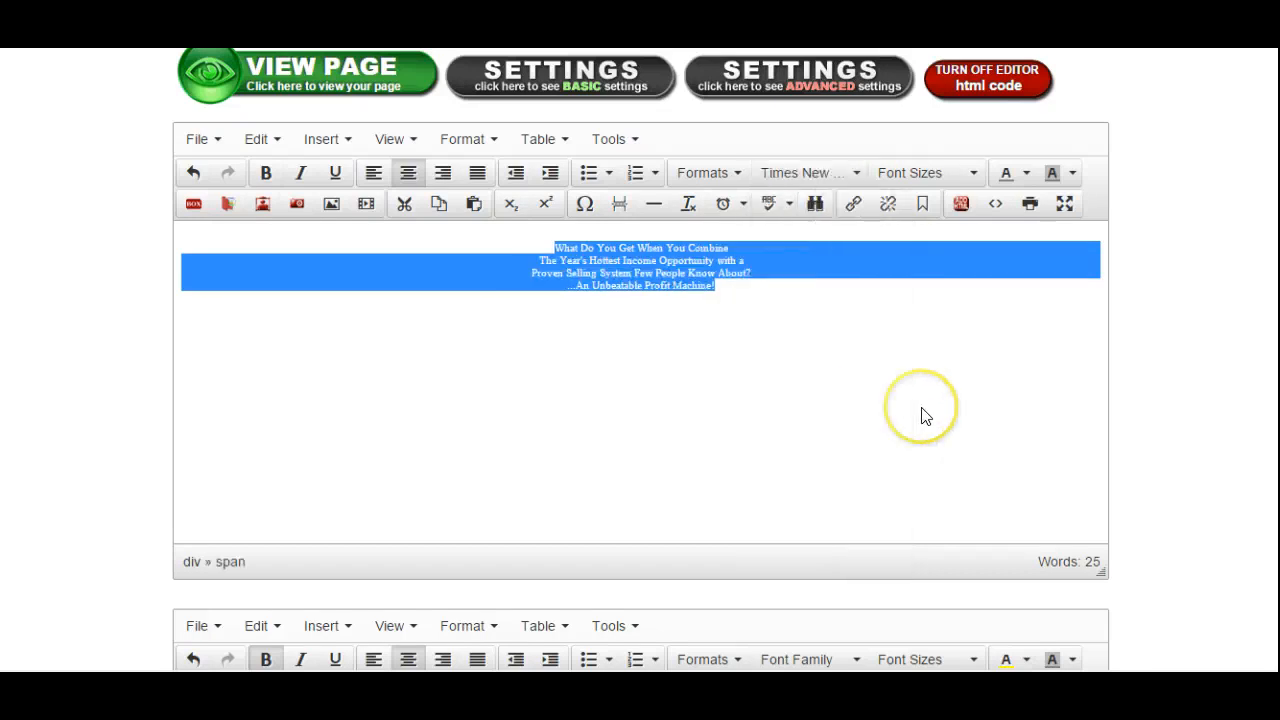
{"action": "left_click", "coordinate": [975, 175]}
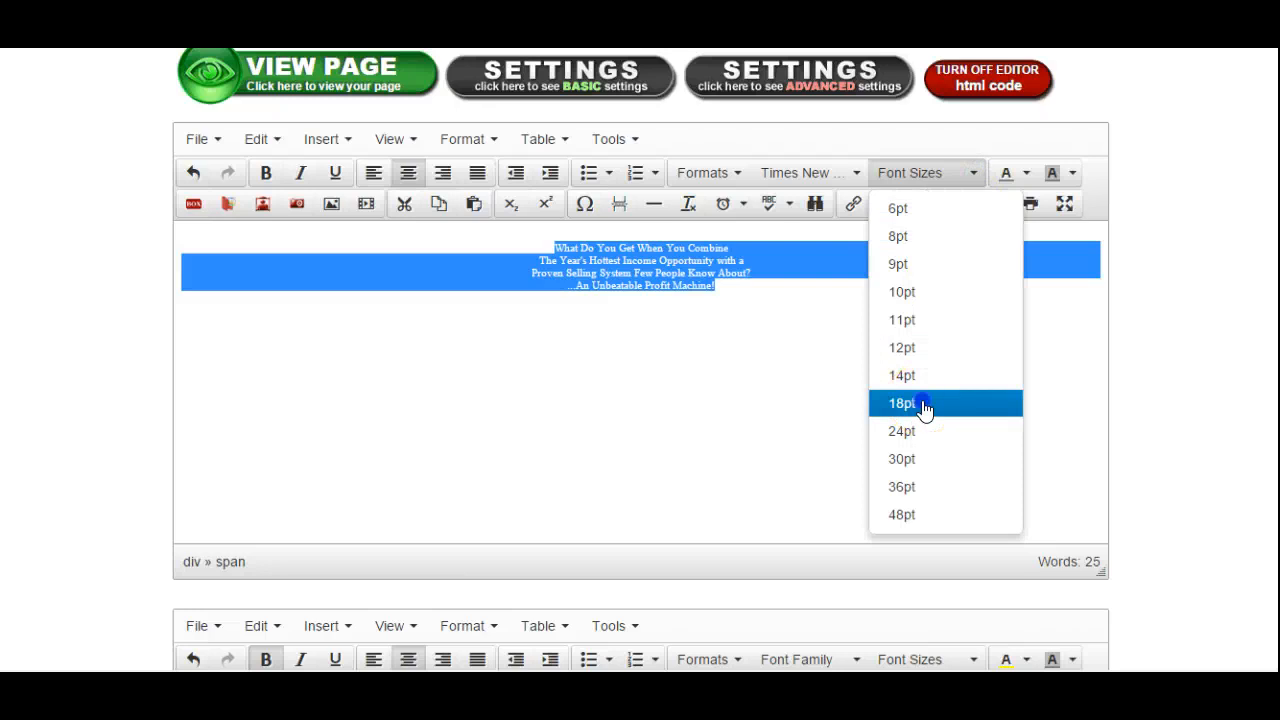
{"action": "left_click", "coordinate": [922, 402]}
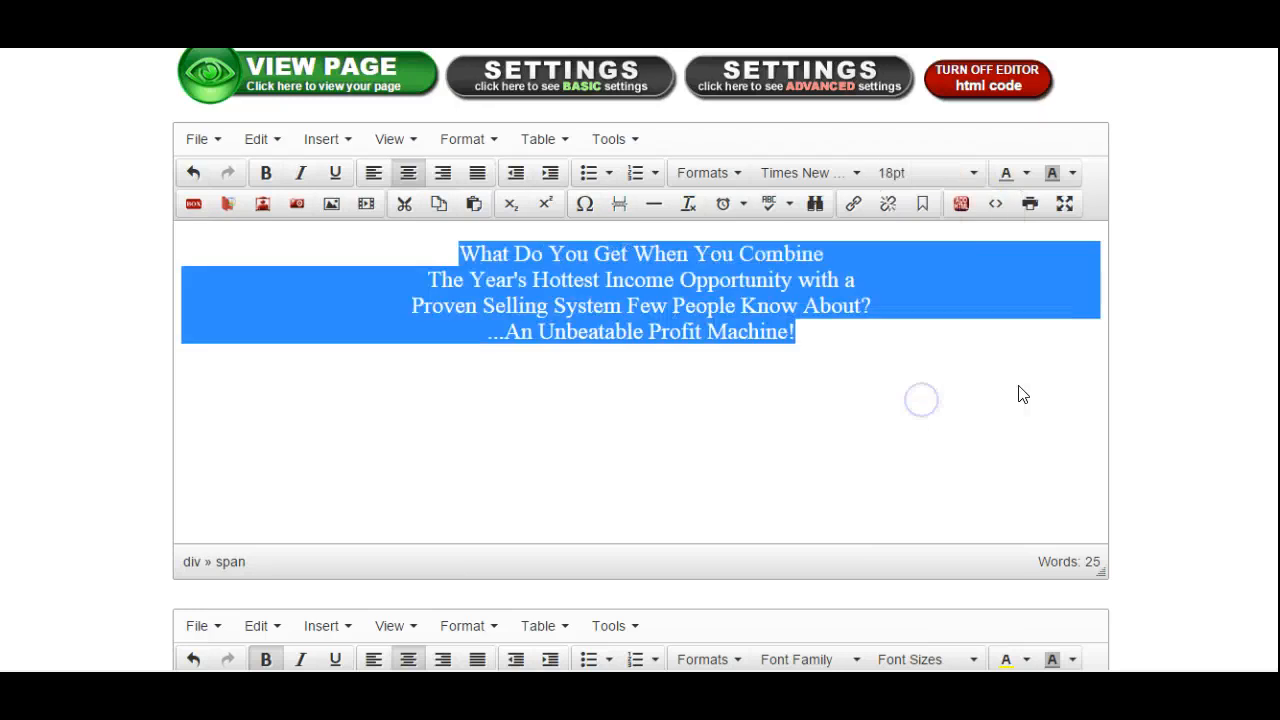
Step: Insert a blank line above "...An Unbeatable Profit Machine!" and colour the three headline lines before it light blue
{"action": "left_click", "coordinate": [896, 315]}
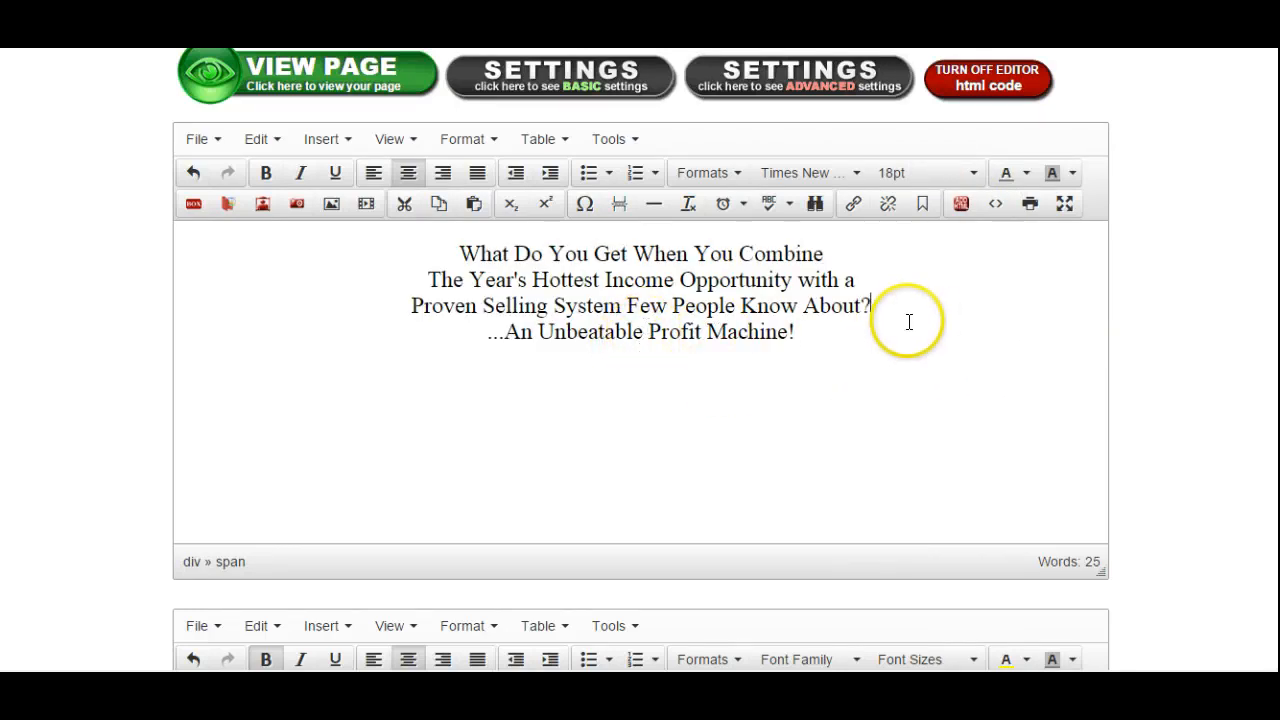
{"action": "key", "text": "Return"}
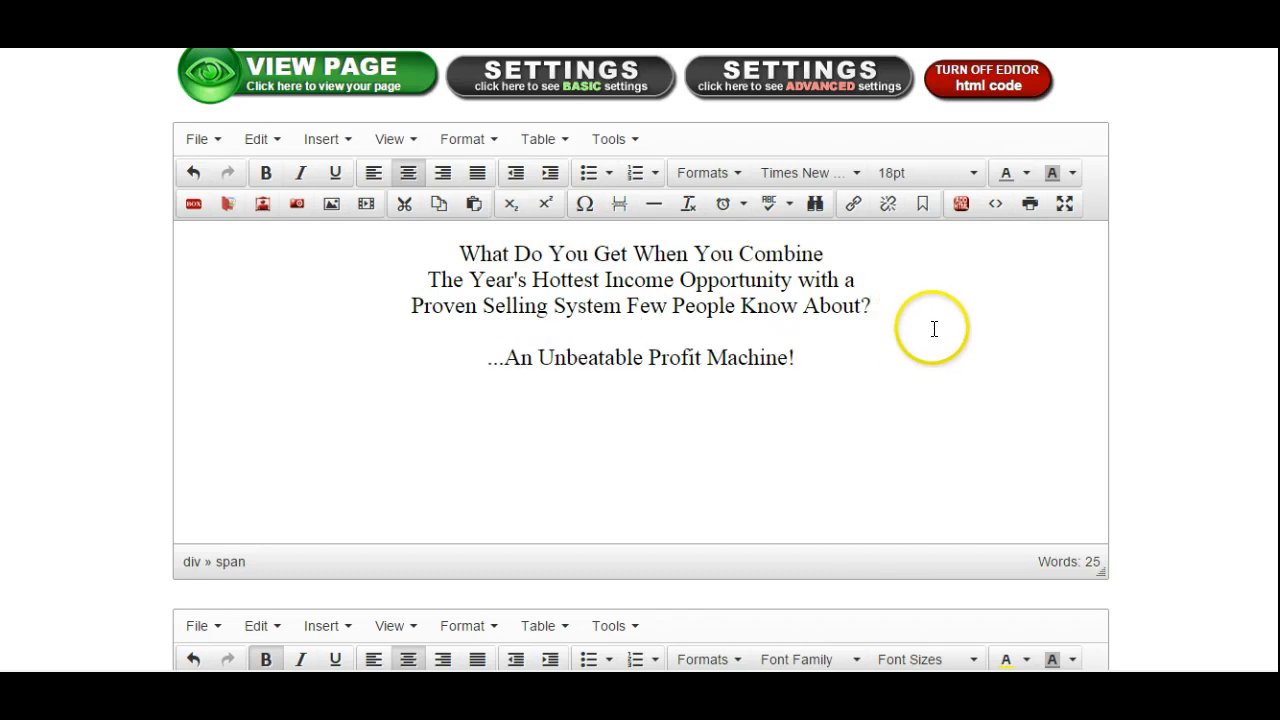
{"action": "left_click", "coordinate": [464, 251]}
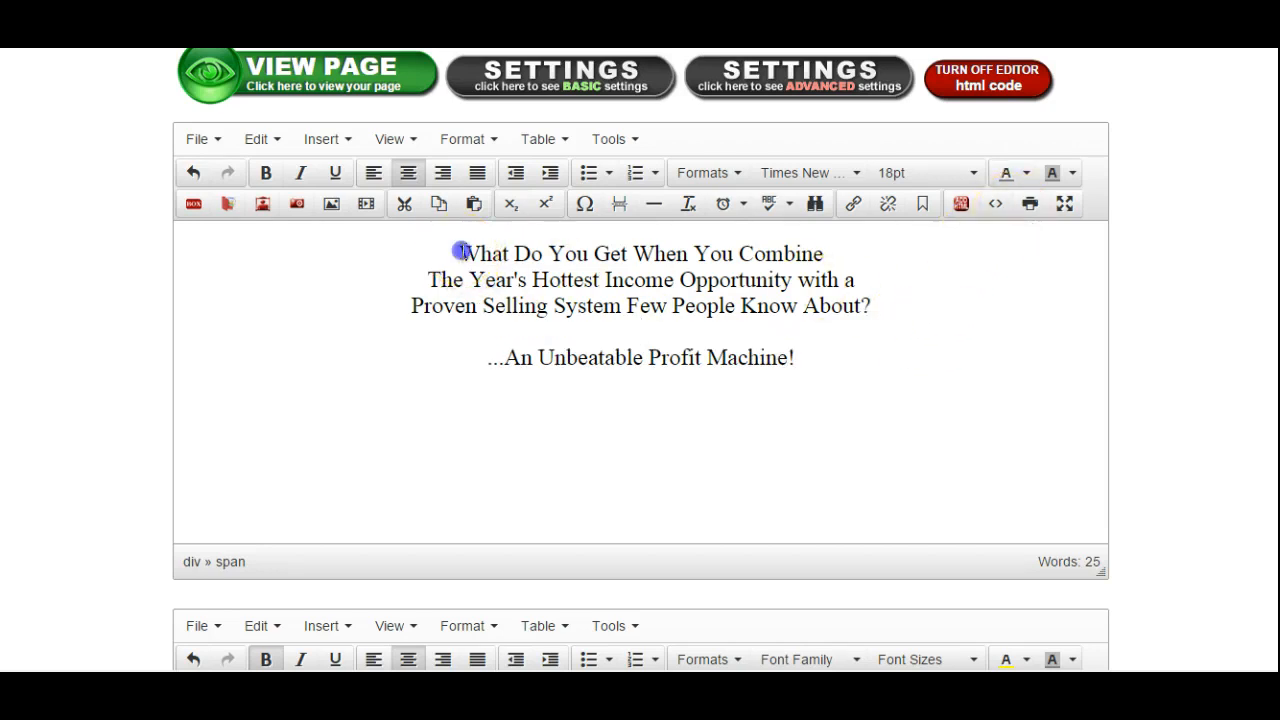
{"action": "left_click_drag", "start_coordinate": [523, 265], "coordinate": [883, 314]}
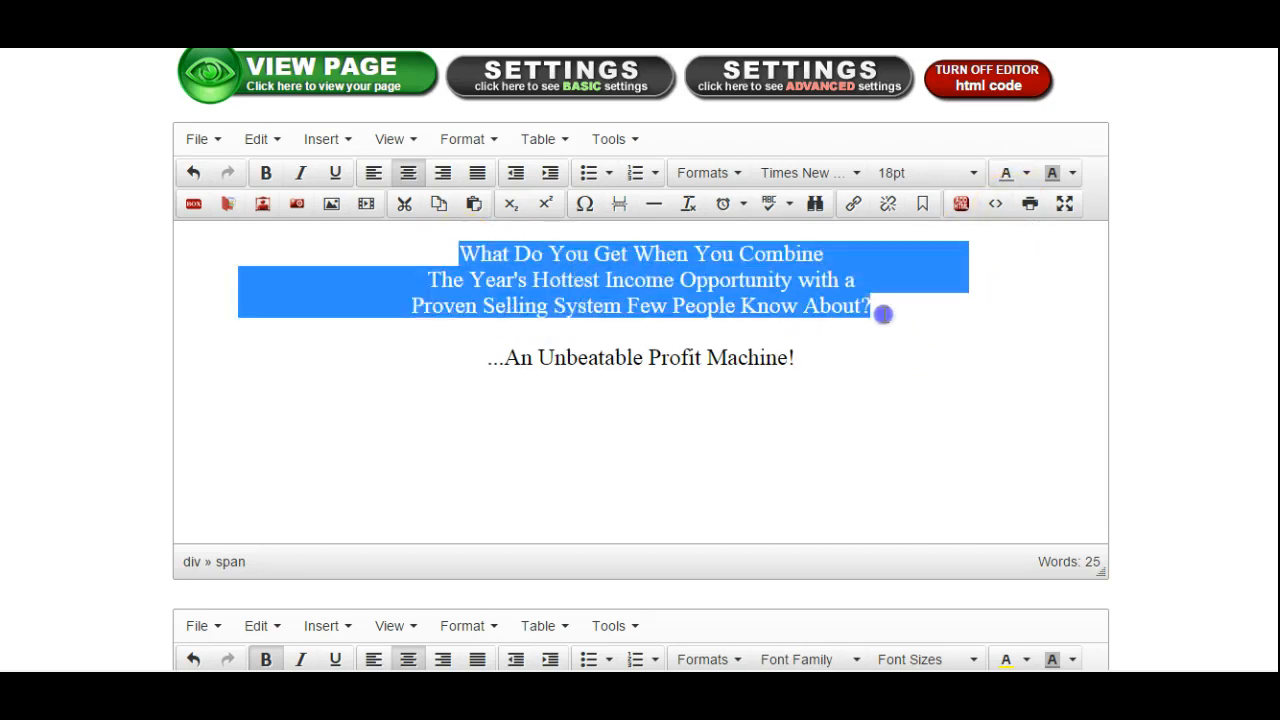
{"action": "left_click", "coordinate": [1026, 173]}
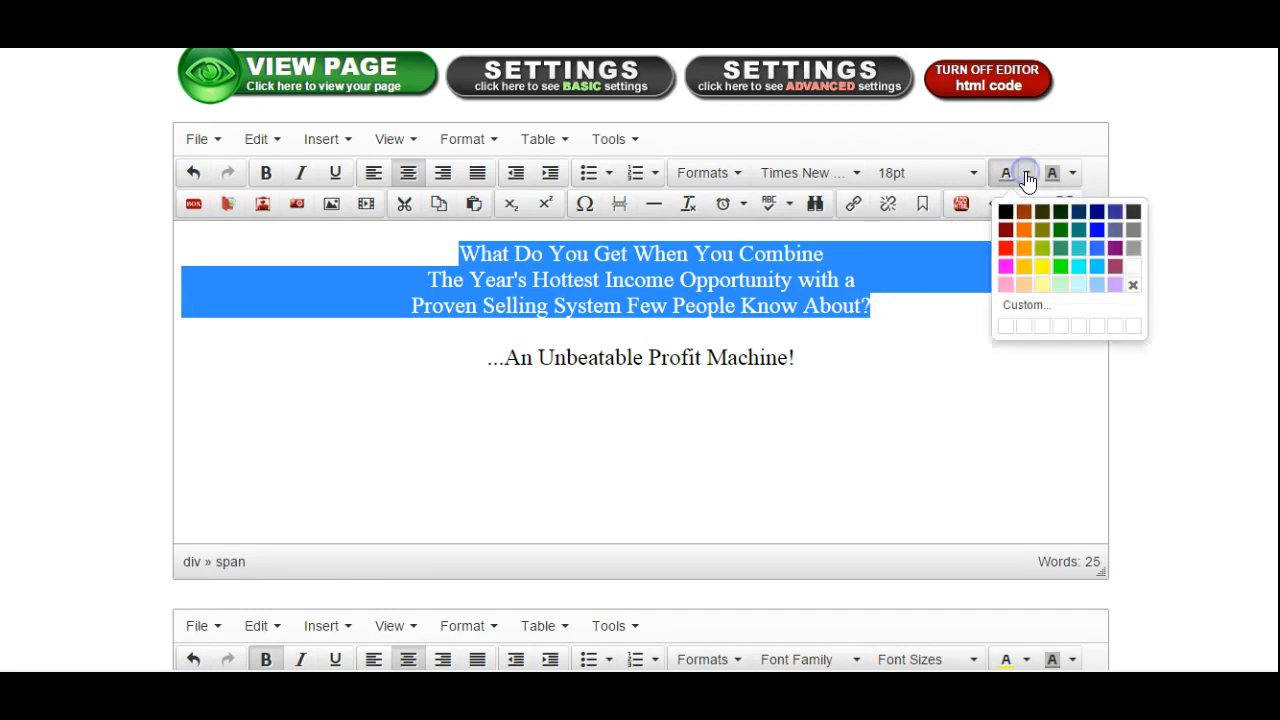
{"action": "left_click", "coordinate": [1096, 268]}
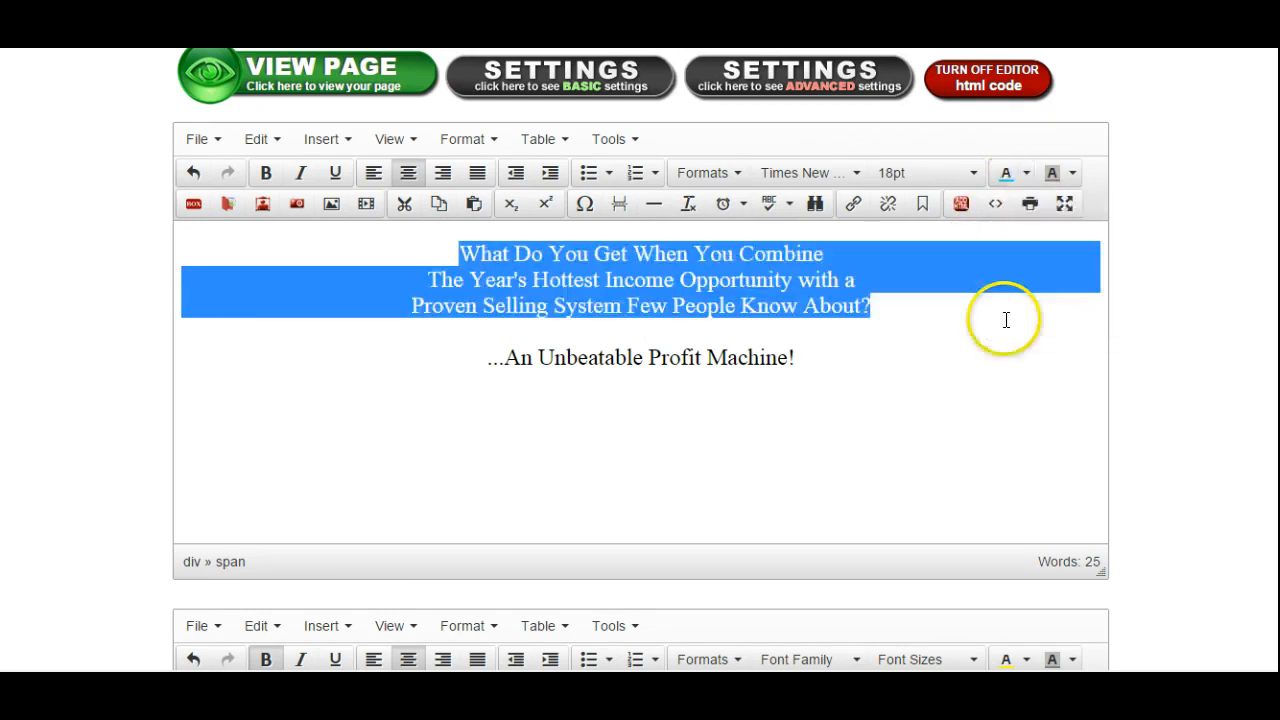
{"action": "left_click", "coordinate": [947, 348]}
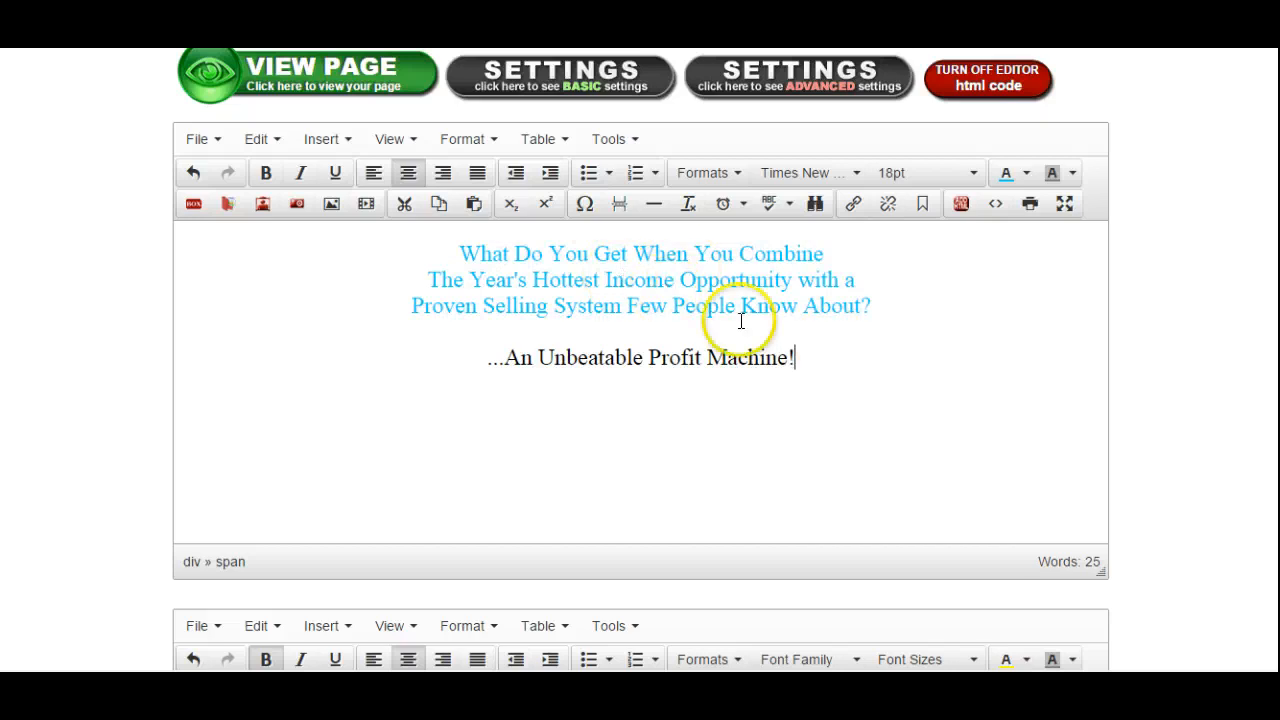
Step: Colour the "...An Unbeatable Profit Machine!" line yellow and make it bold
{"action": "left_click_drag", "start_coordinate": [805, 360], "coordinate": [512, 360]}
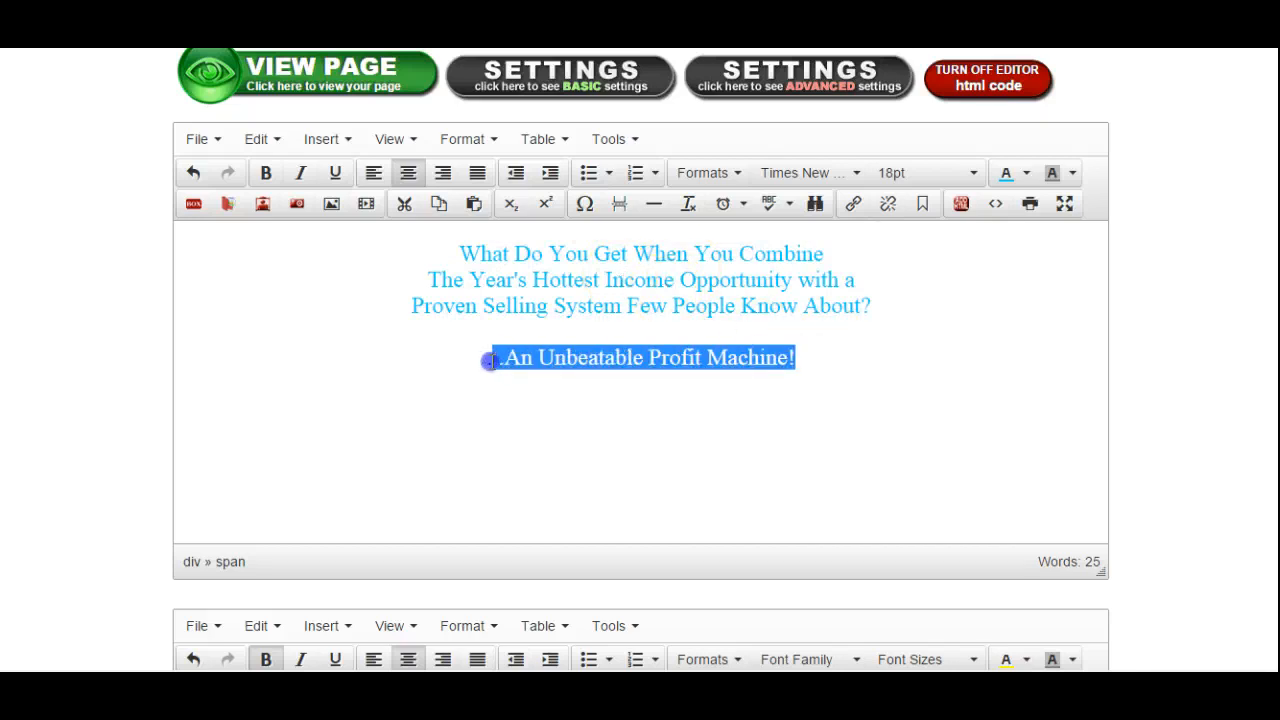
{"action": "left_click", "coordinate": [812, 358]}
{"action": "left_click_drag", "start_coordinate": [812, 358], "coordinate": [512, 360]}
{"action": "left_click", "coordinate": [1012, 174]}
{"action": "left_click_drag", "start_coordinate": [798, 359], "coordinate": [615, 357]}
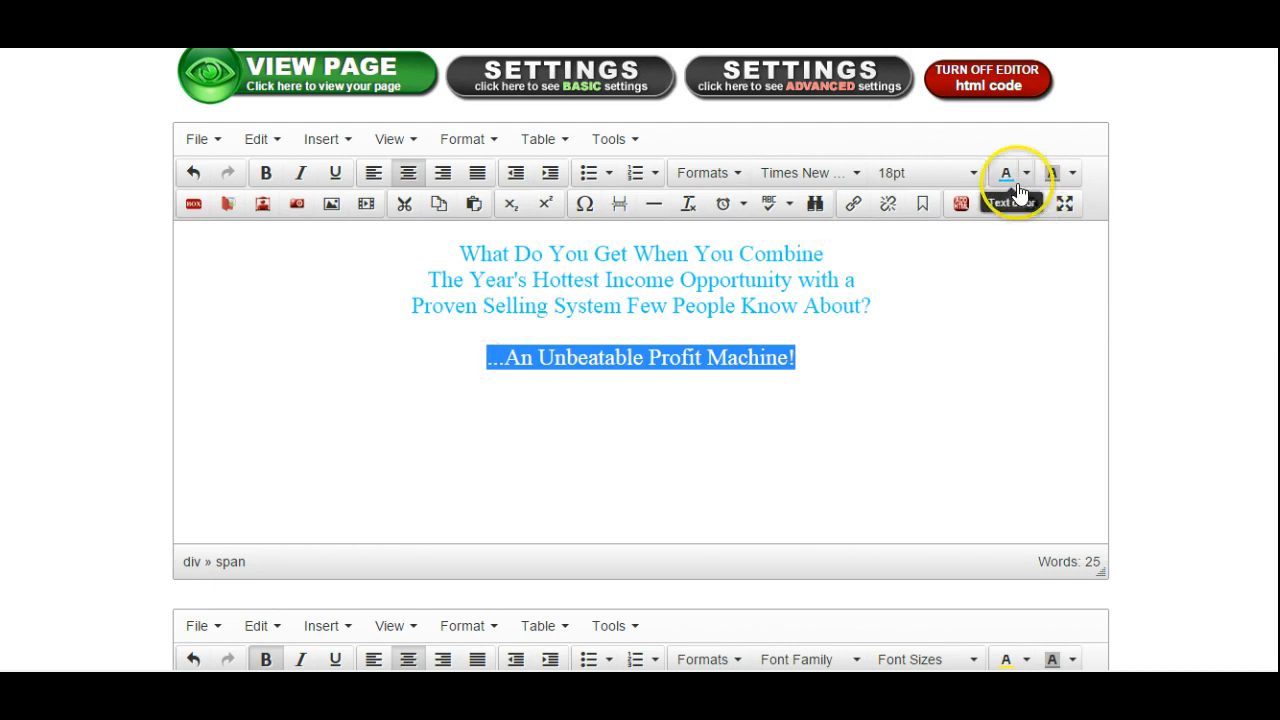
{"action": "left_click", "coordinate": [1026, 173]}
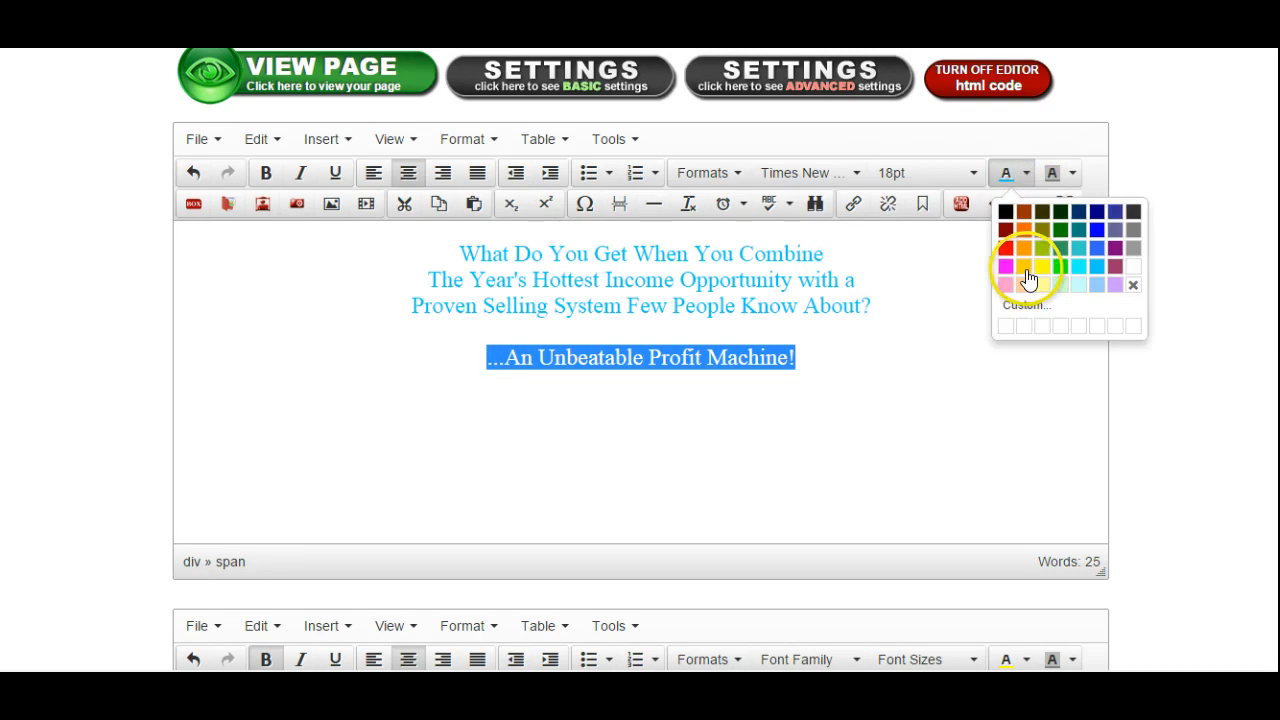
{"action": "left_click", "coordinate": [1041, 267]}
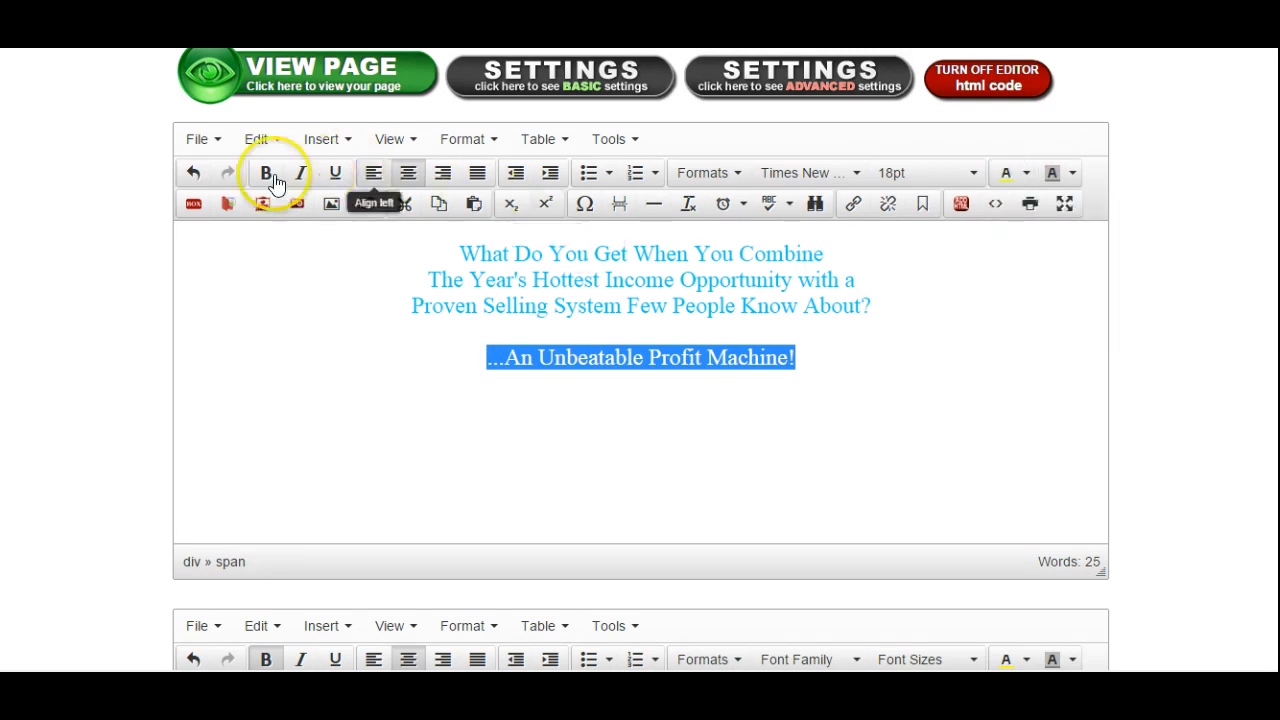
{"action": "left_click", "coordinate": [266, 173]}
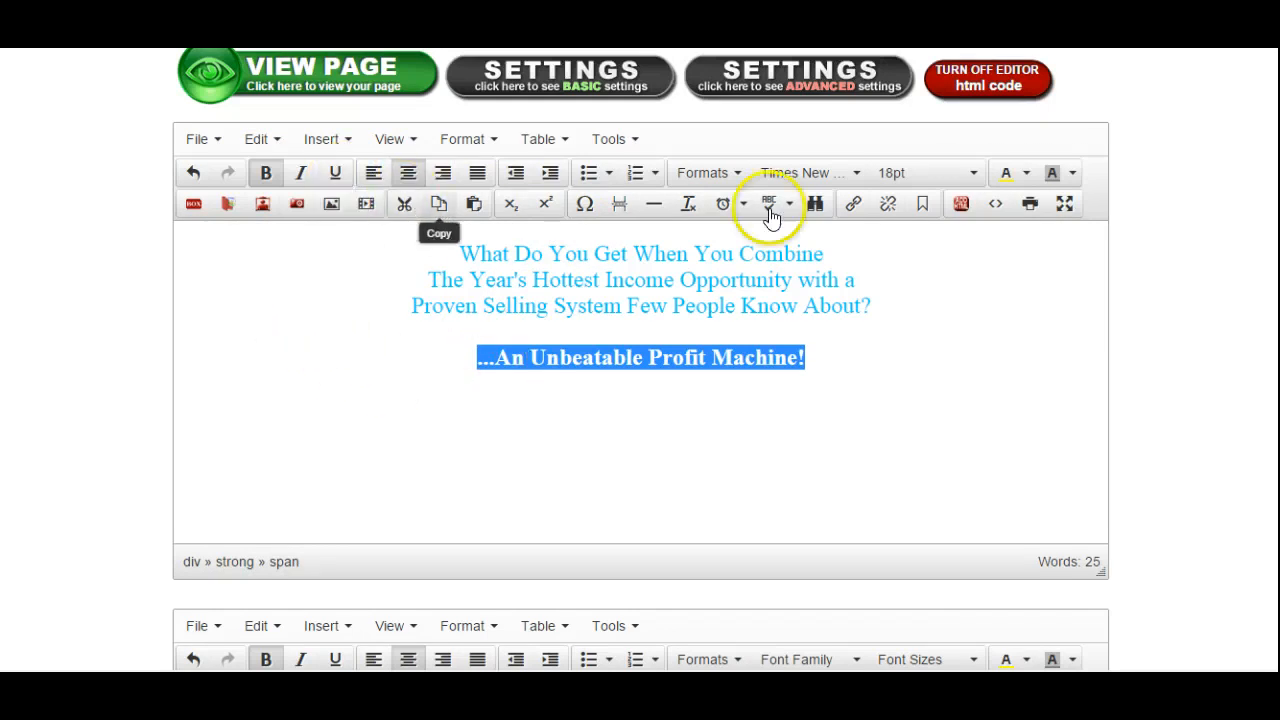
{"action": "left_click", "coordinate": [322, 322]}
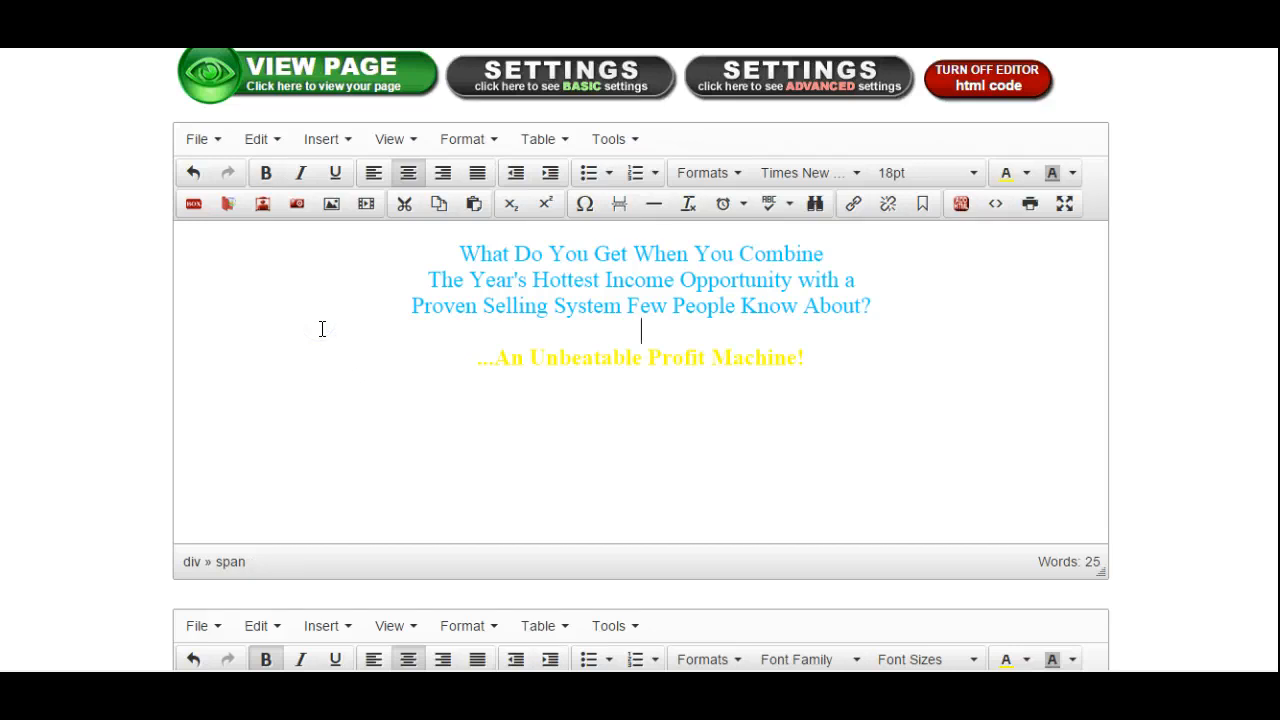
Step: Save the changes made in both content editors
{"action": "scroll", "coordinate": [322, 331], "scroll_direction": "down", "scroll_amount": 2}
{"action": "scroll", "coordinate": [420, 267], "scroll_direction": "up", "scroll_amount": 2}
{"action": "scroll", "coordinate": [418, 277], "scroll_direction": "down", "scroll_amount": 4}
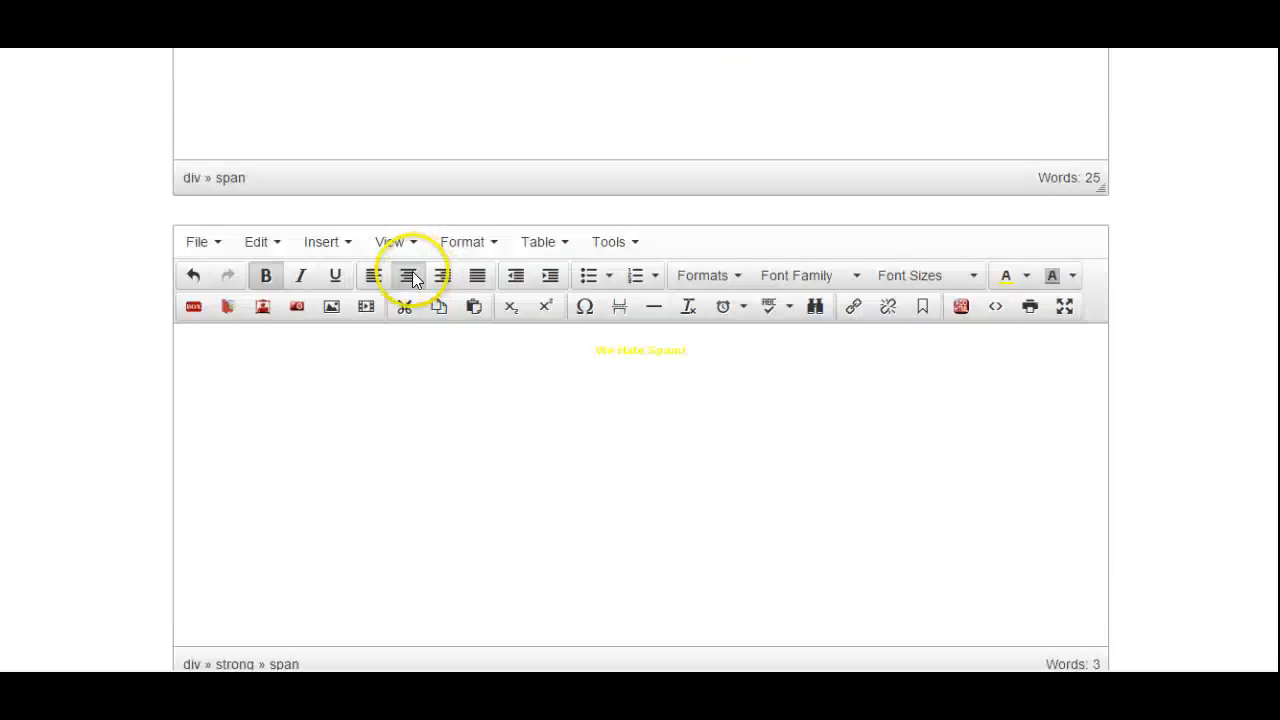
{"action": "scroll", "coordinate": [414, 280], "scroll_direction": "down", "scroll_amount": 5}
{"action": "left_click", "coordinate": [303, 503]}
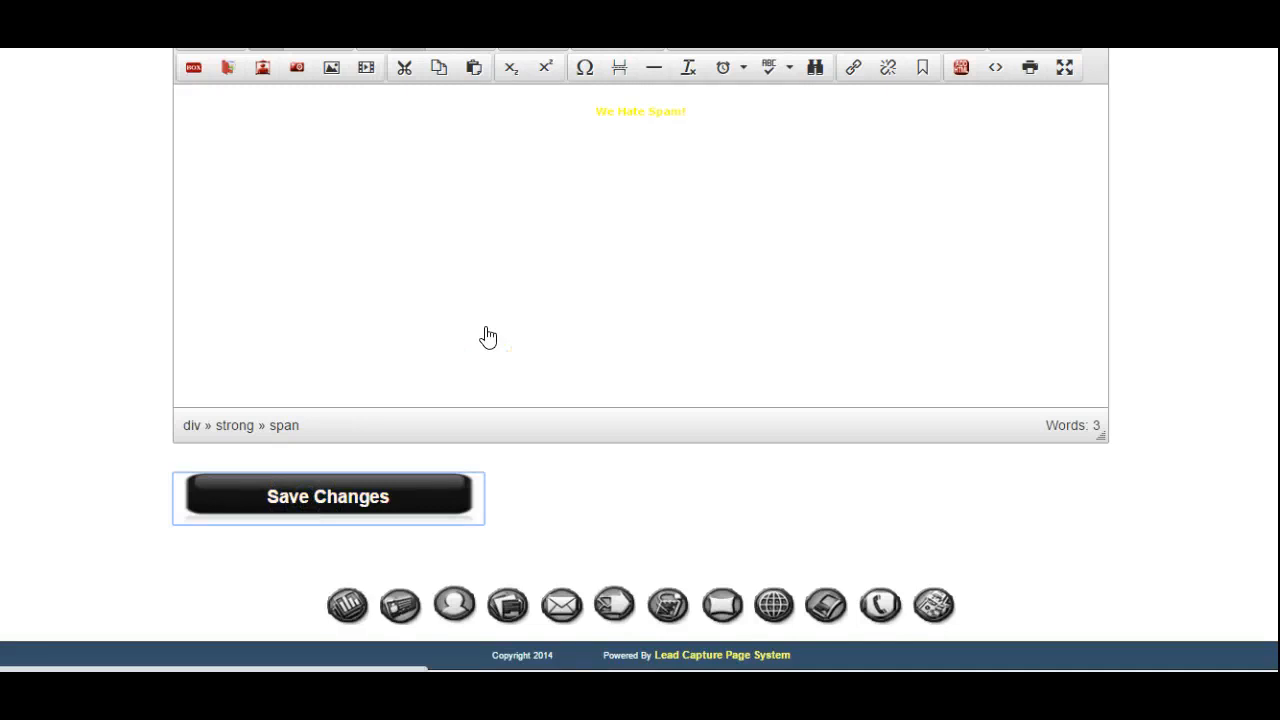
{"action": "scroll", "coordinate": [485, 335], "scroll_direction": "down", "scroll_amount": 1}
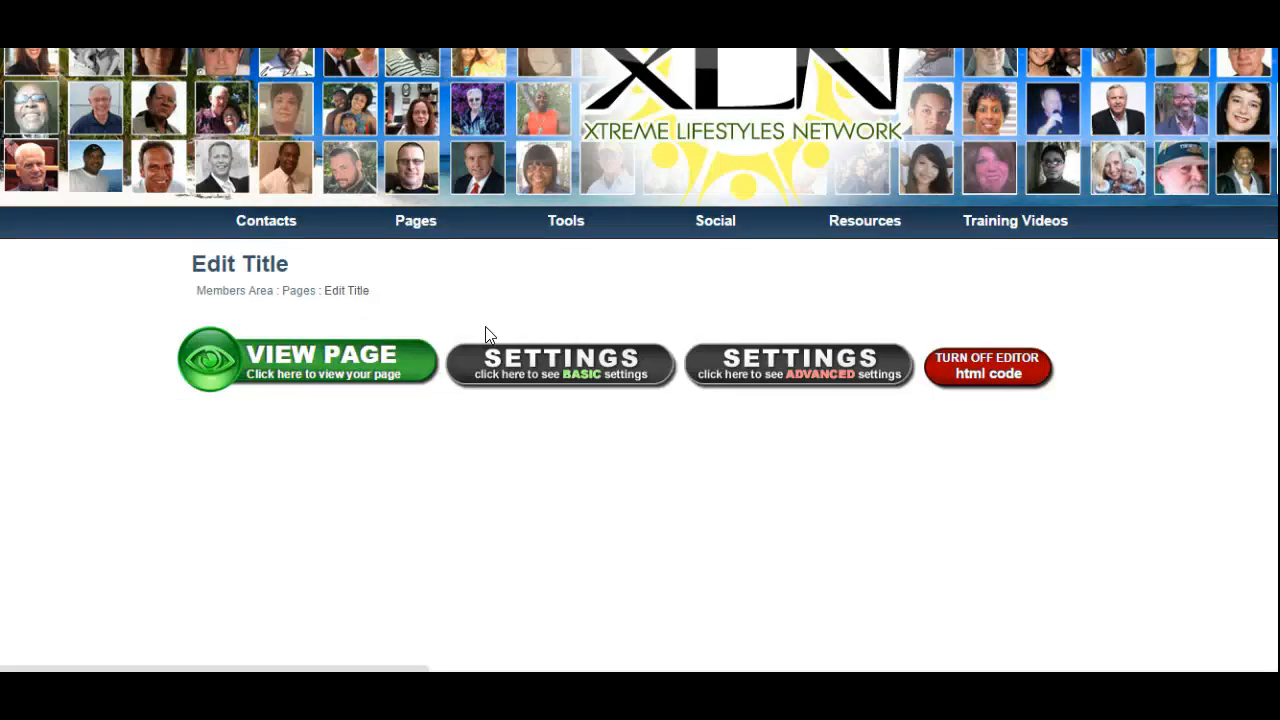
{"action": "scroll", "coordinate": [485, 335], "scroll_direction": "down", "scroll_amount": 1}
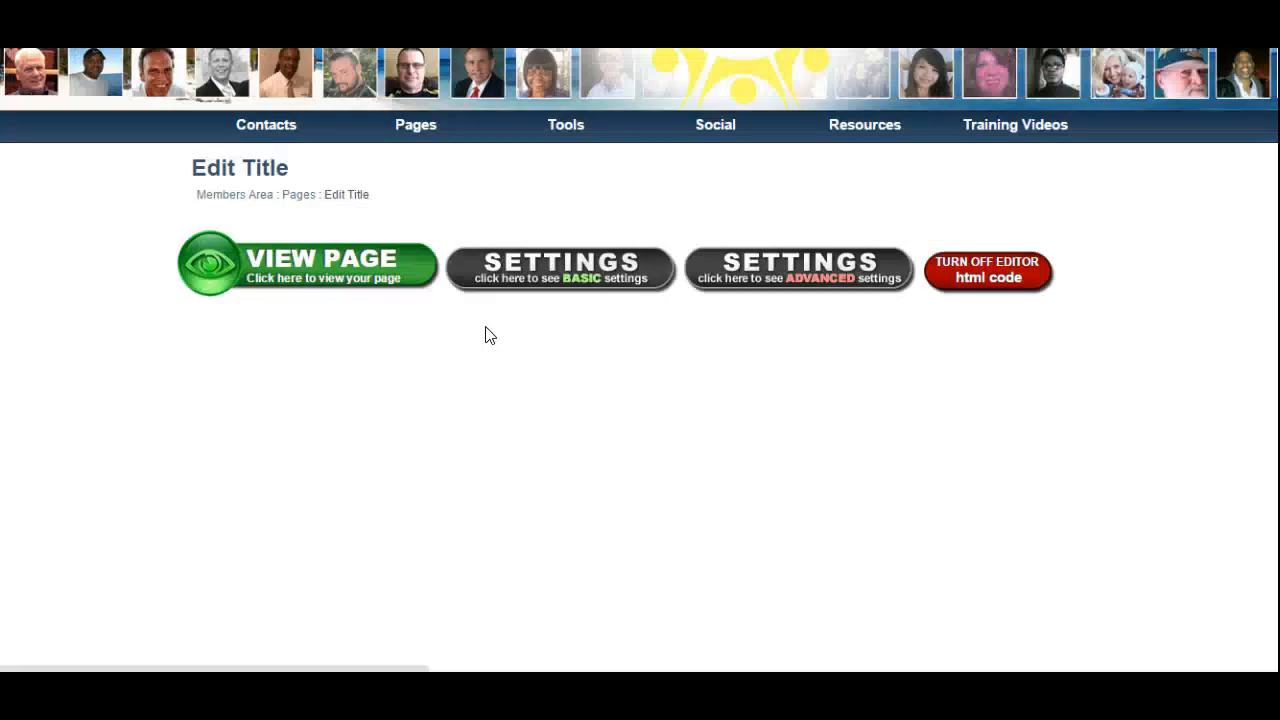
{"action": "left_click", "coordinate": [645, 275]}
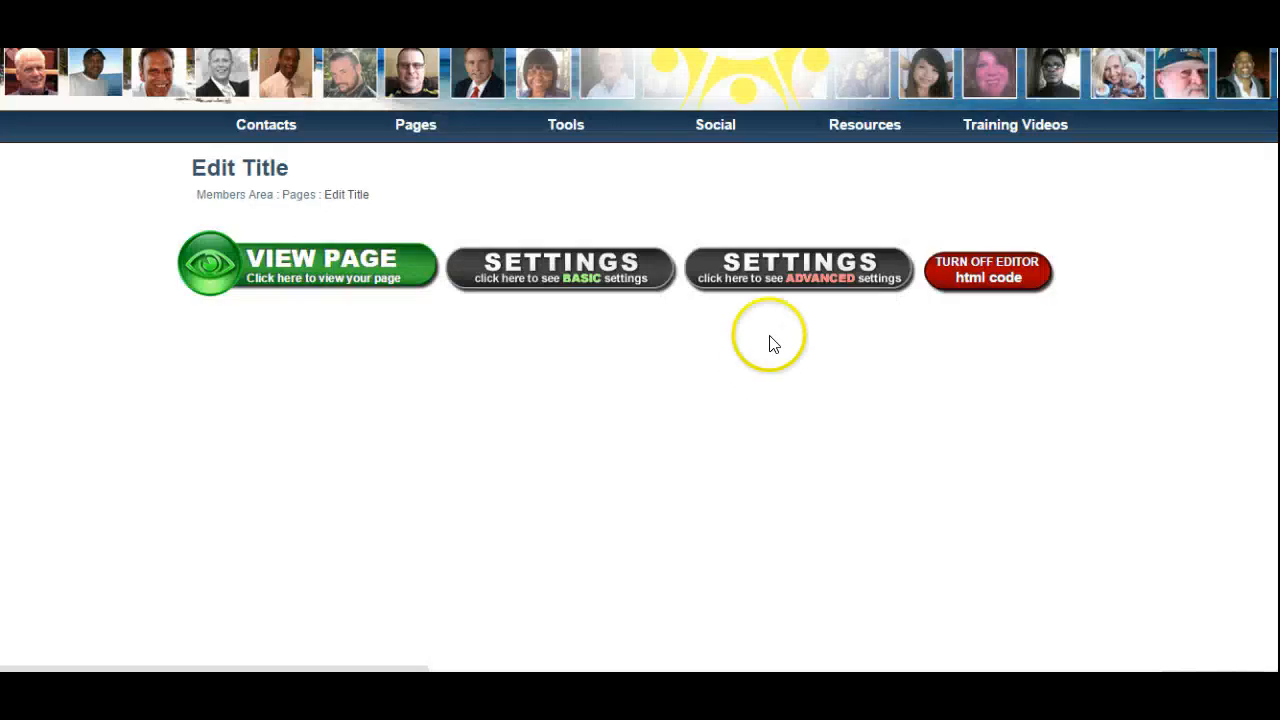
{"action": "scroll", "coordinate": [762, 358], "scroll_direction": "down", "scroll_amount": 2}
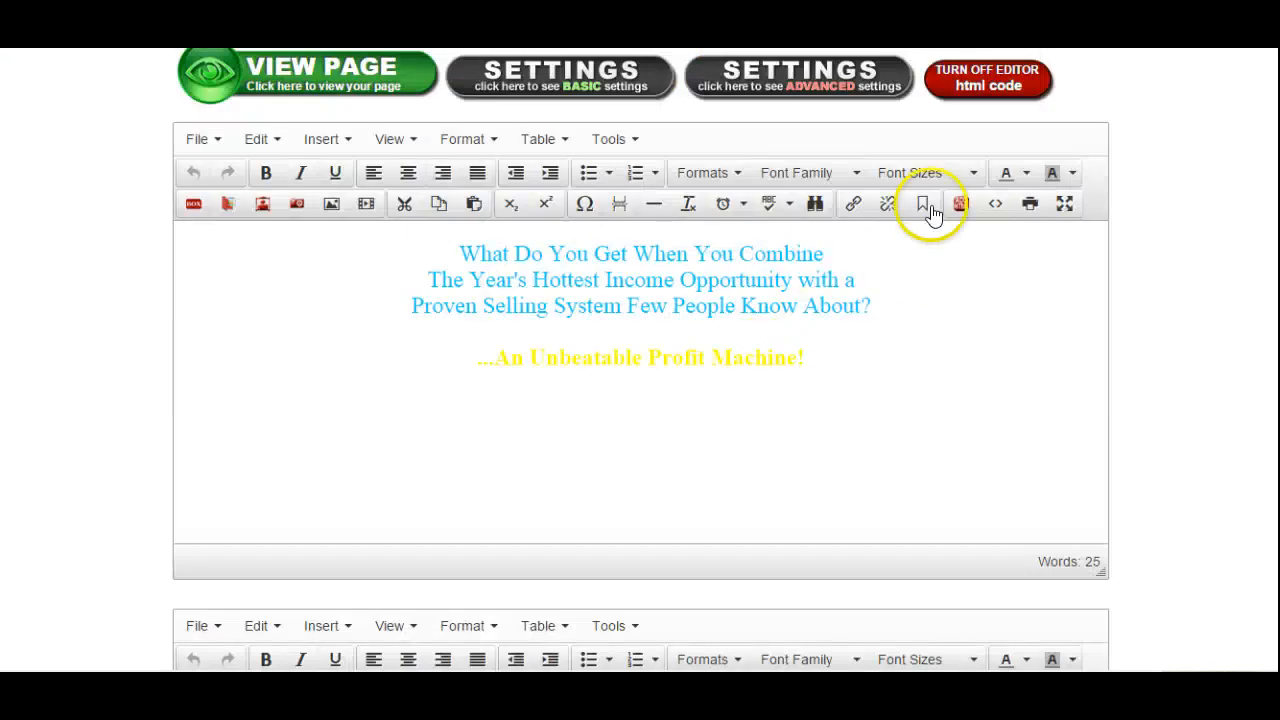
{"action": "left_click_drag", "start_coordinate": [452, 254], "coordinate": [832, 360]}
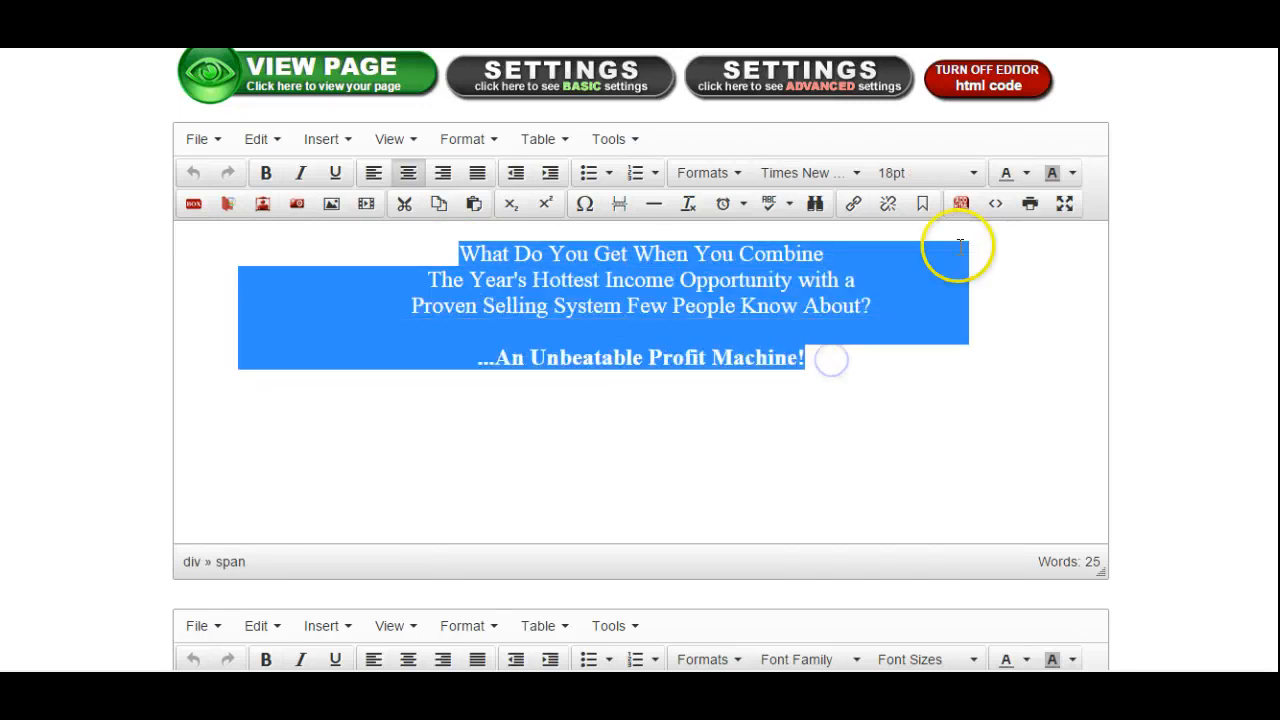
{"action": "left_click", "coordinate": [975, 174]}
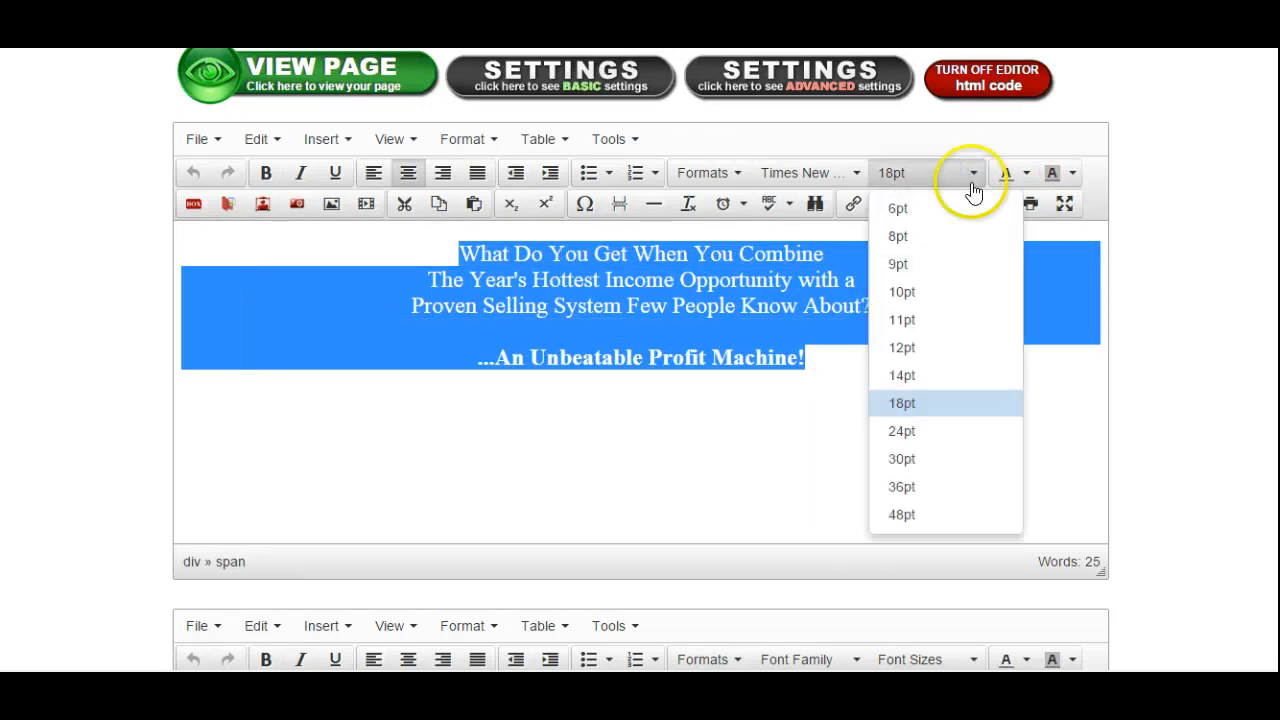
{"action": "left_click", "coordinate": [697, 432]}
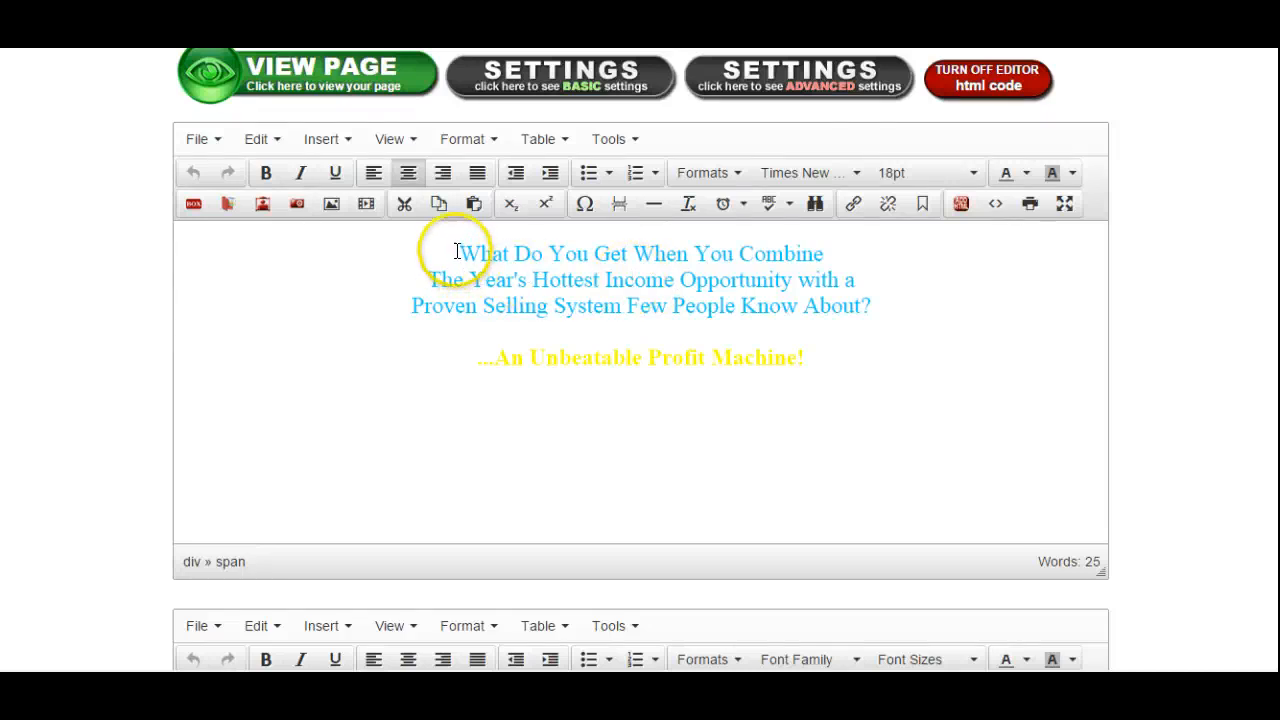
Step: Break the first headline line after "When" and join "The Year's Hottest Income Opportunity with a" to the "You Combine" line, separated by a space
{"action": "left_click", "coordinate": [688, 268]}
{"action": "key", "text": "Return"}
{"action": "left_click", "coordinate": [422, 310]}
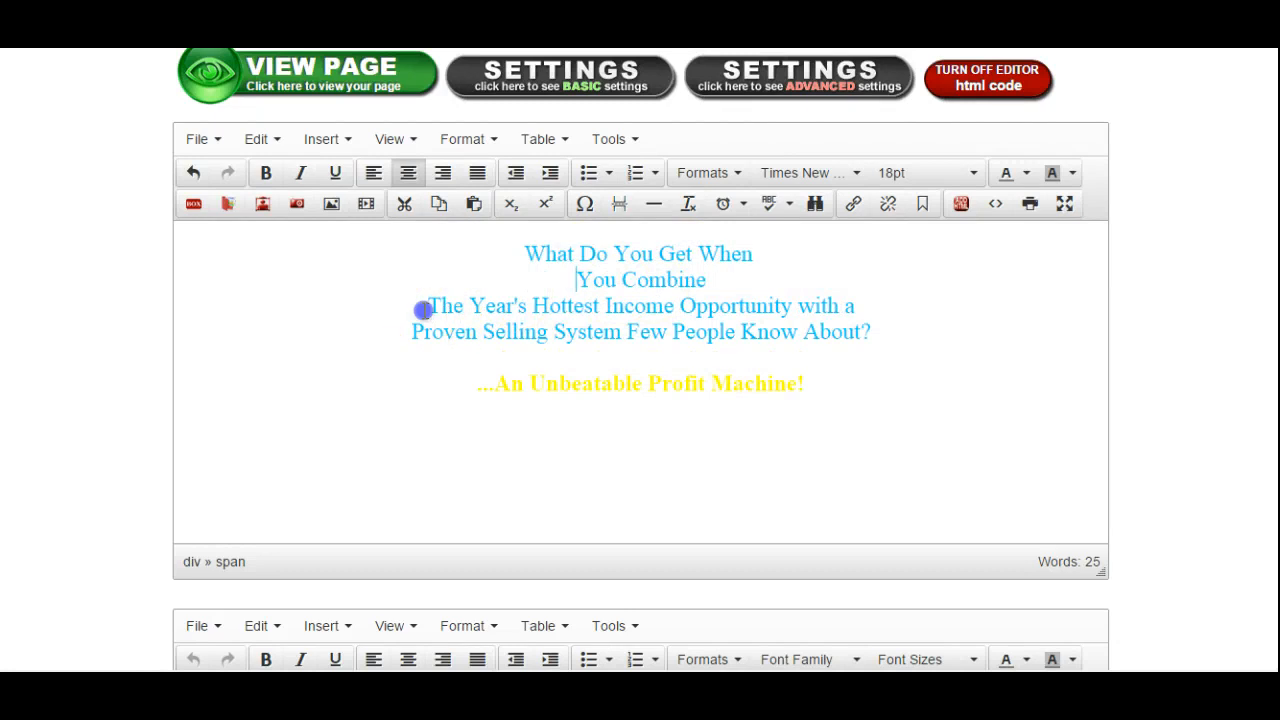
{"action": "key", "text": "BackSpace"}
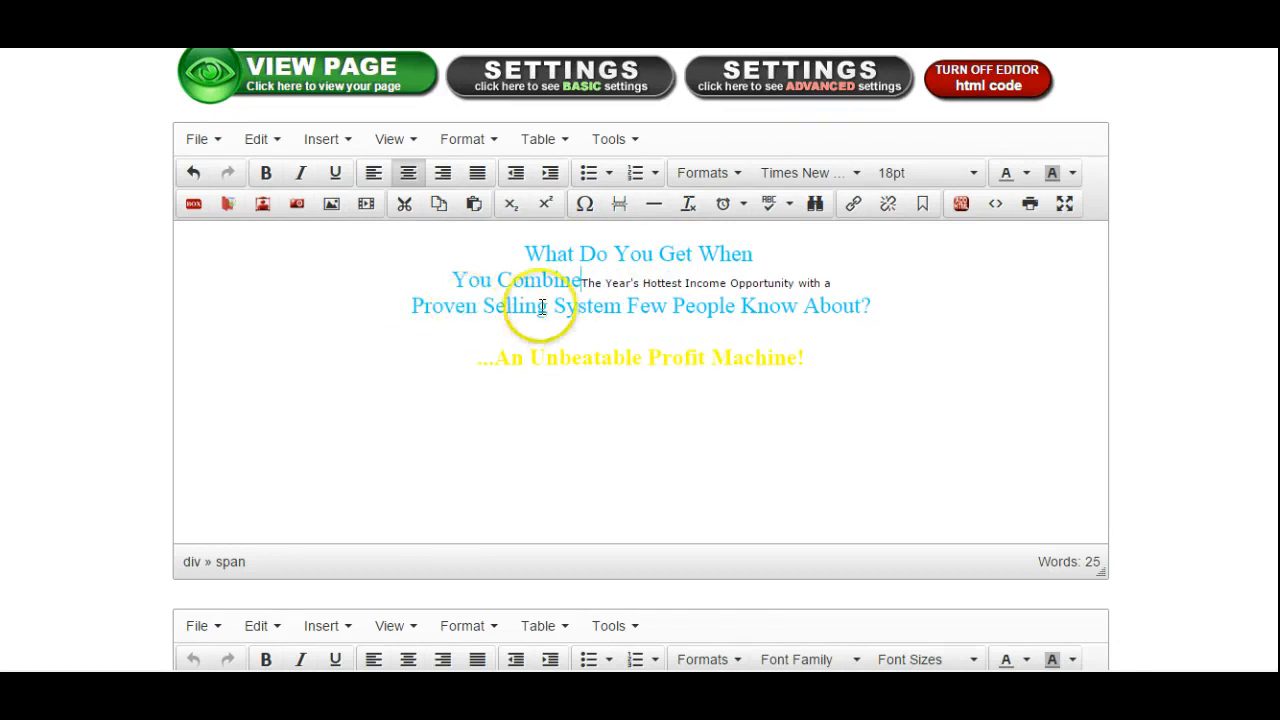
{"action": "key", "text": "Return"}
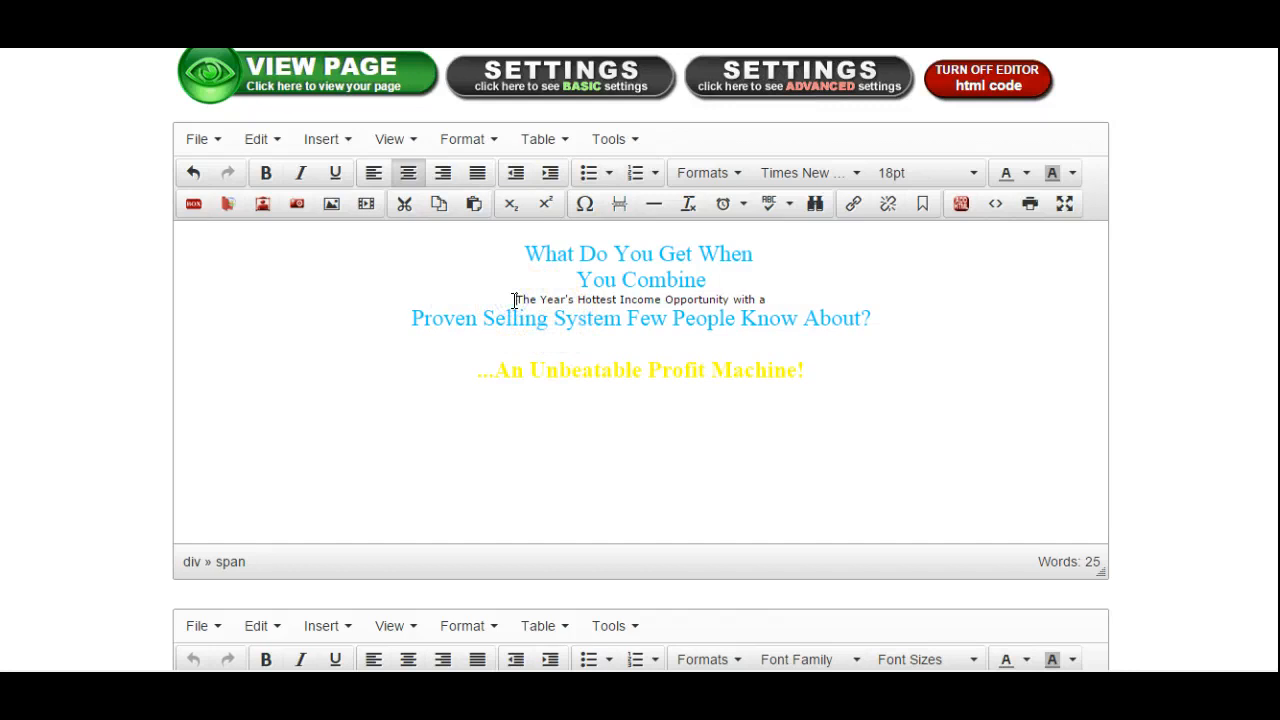
{"action": "key", "text": "BackSpace"}
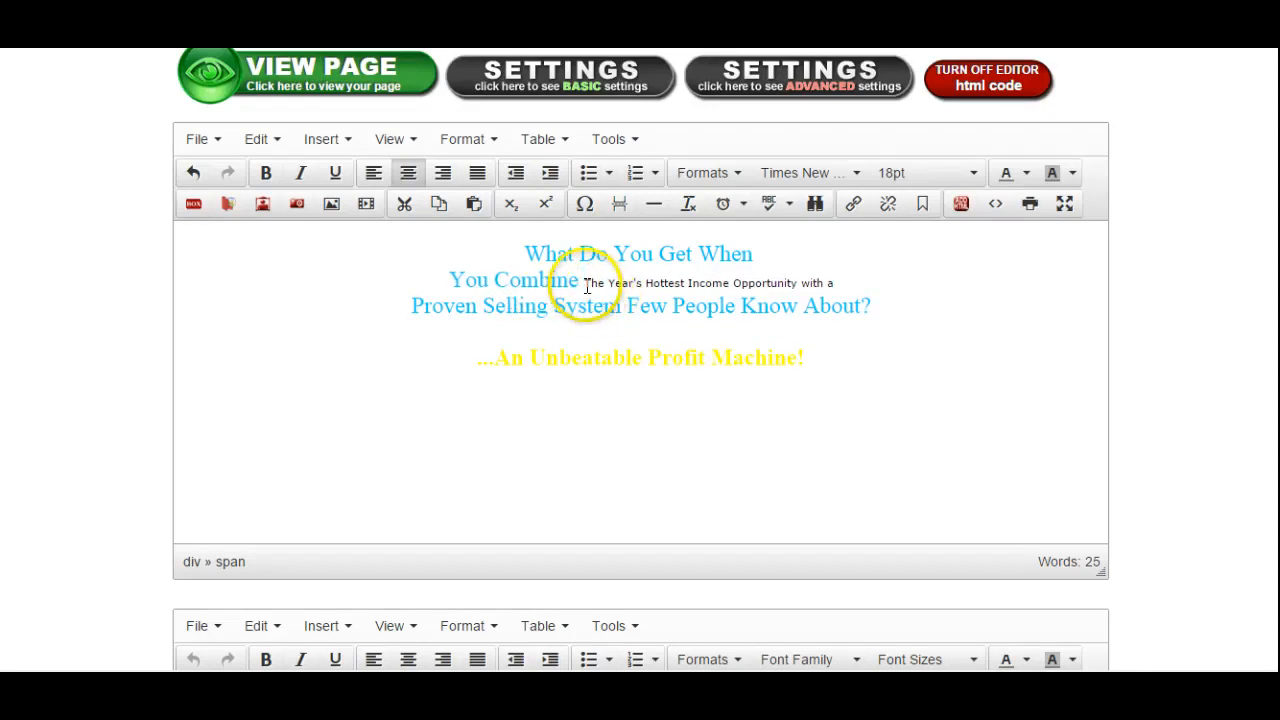
Step: Format "The Year's Hottest Income Opportunity with a" in the headline as Times New Roman, 18pt, light blue
{"action": "left_click_drag", "start_coordinate": [589, 281], "coordinate": [842, 284]}
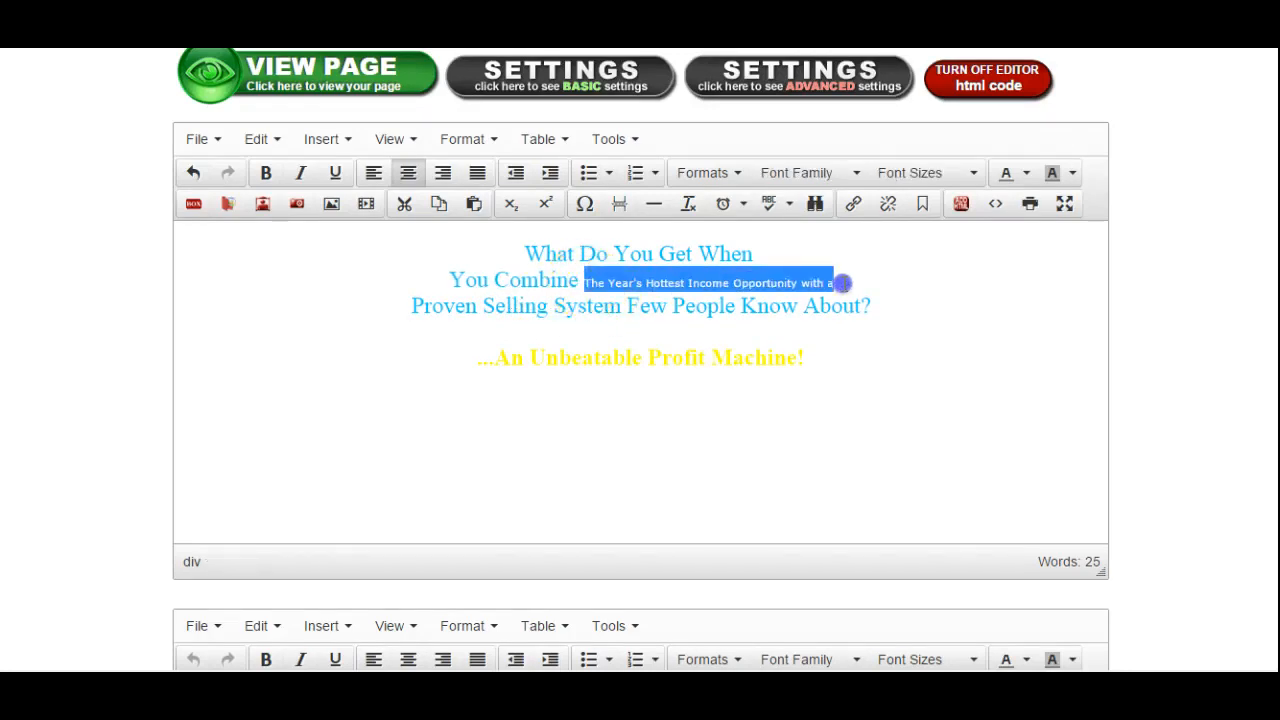
{"action": "left_click", "coordinate": [858, 172]}
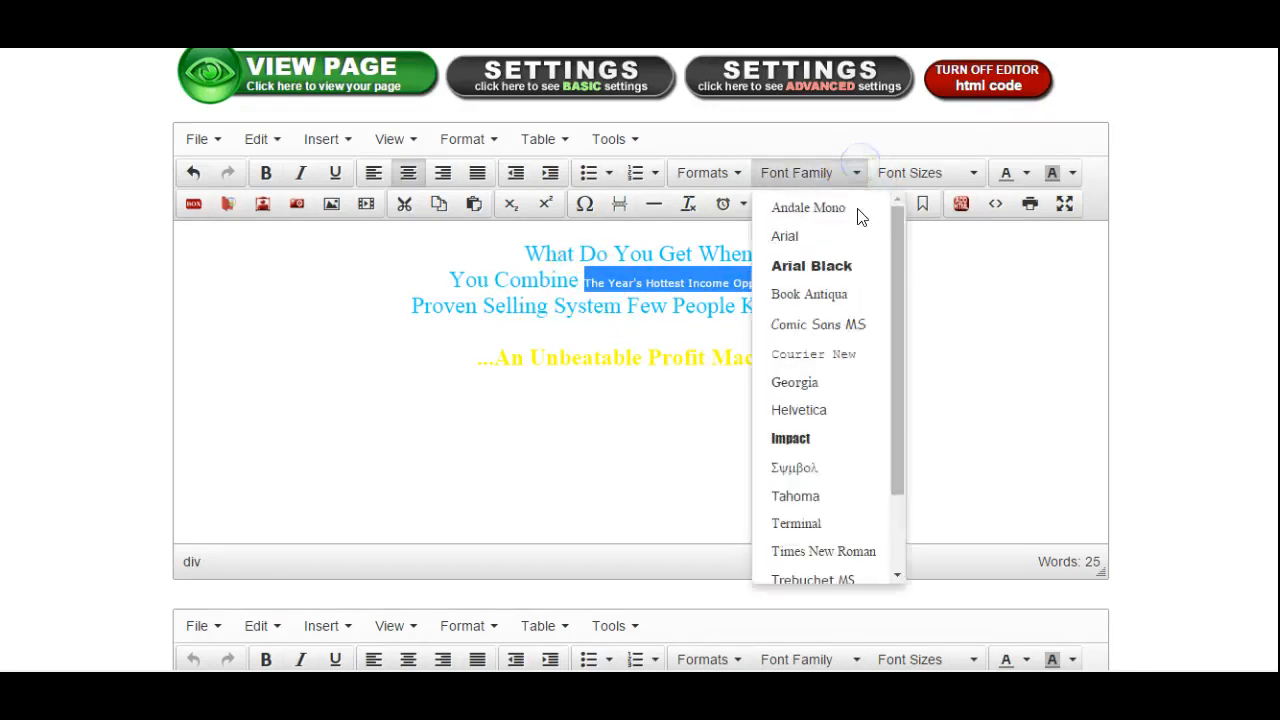
{"action": "left_click", "coordinate": [823, 551]}
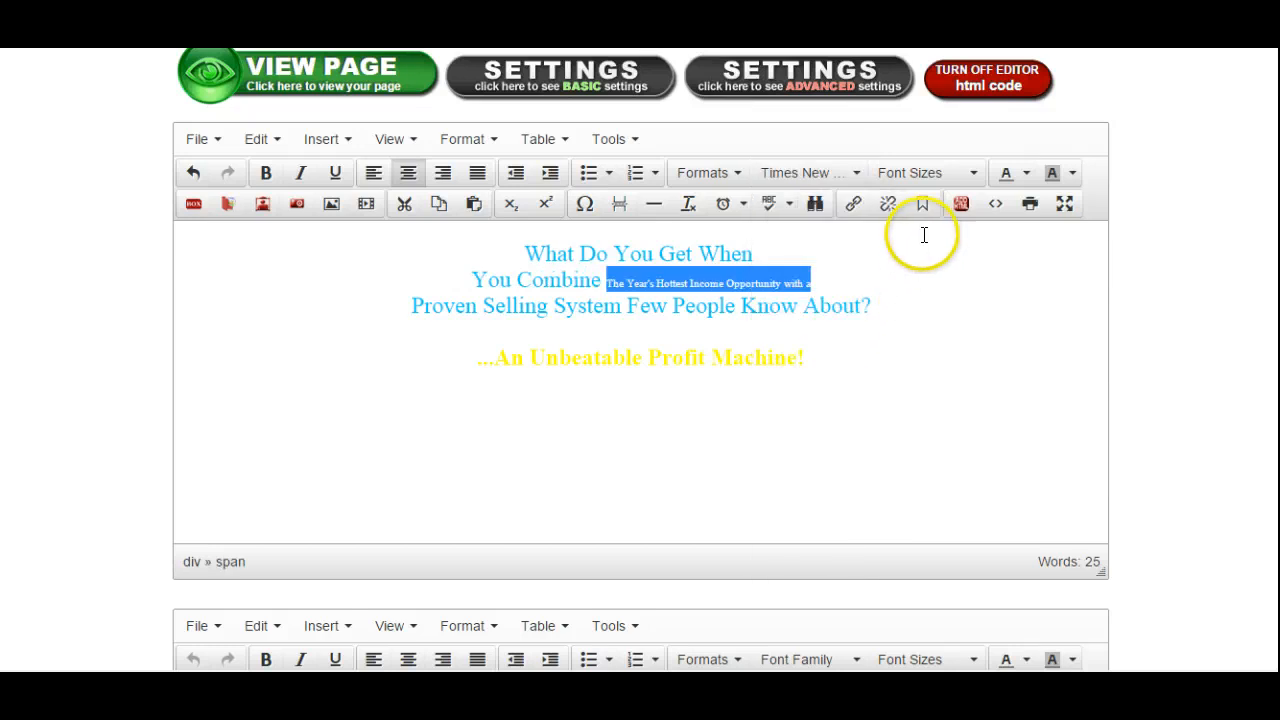
{"action": "left_click", "coordinate": [975, 172]}
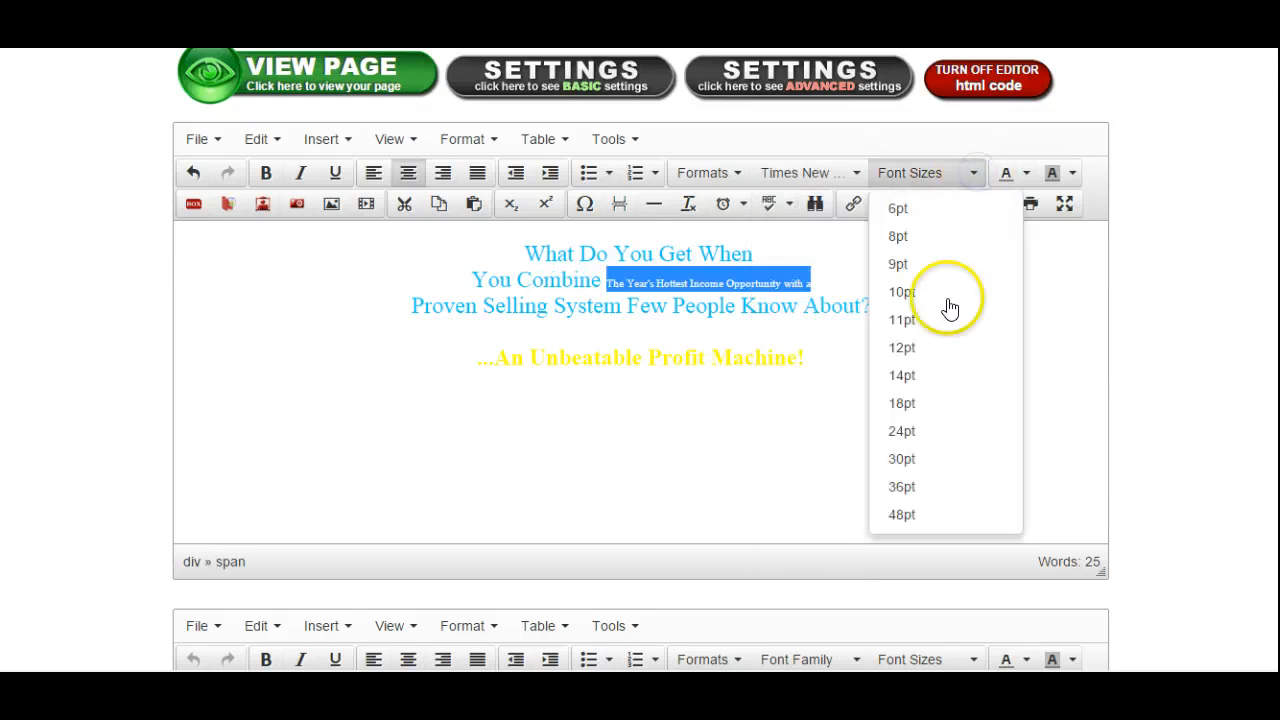
{"action": "left_click", "coordinate": [912, 404]}
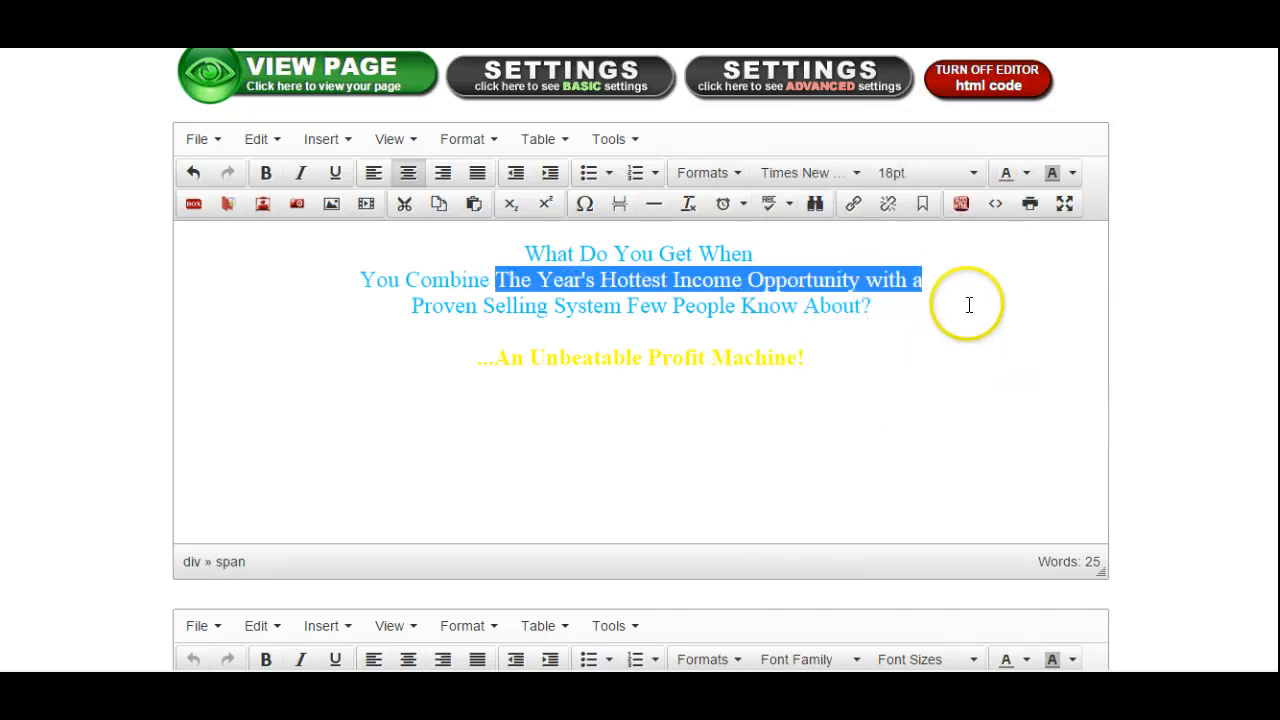
{"action": "left_click", "coordinate": [1026, 174]}
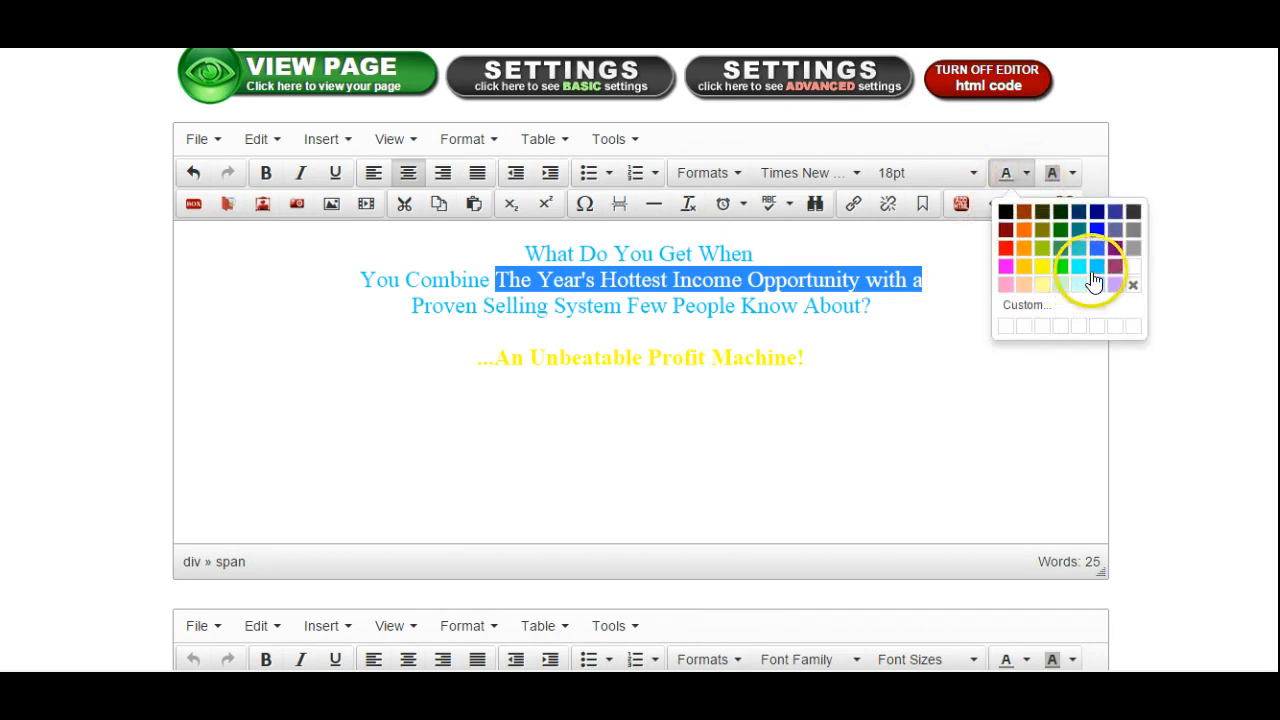
{"action": "left_click", "coordinate": [1094, 266]}
{"action": "left_click", "coordinate": [1034, 318]}
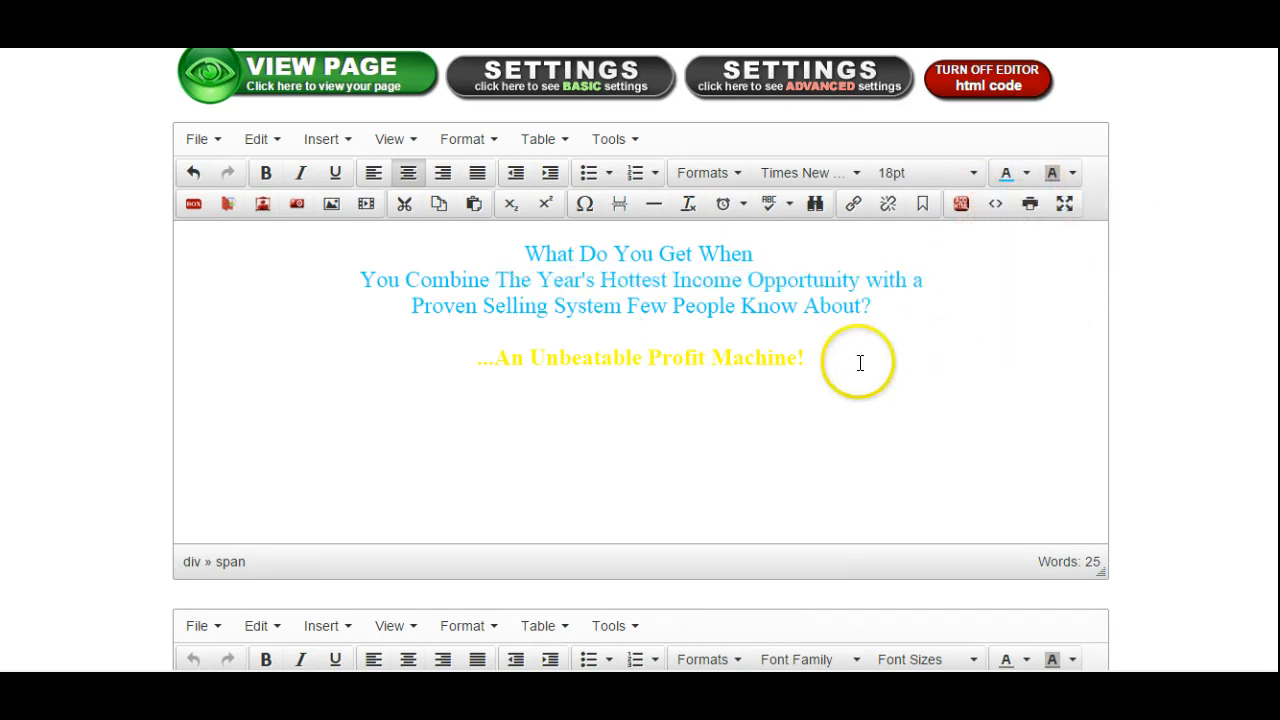
Step: Start a new headline line at "Income Opportunity with a" and keep "Proven Selling System Few People Know About?" on its own line beneath
{"action": "left_click", "coordinate": [671, 283]}
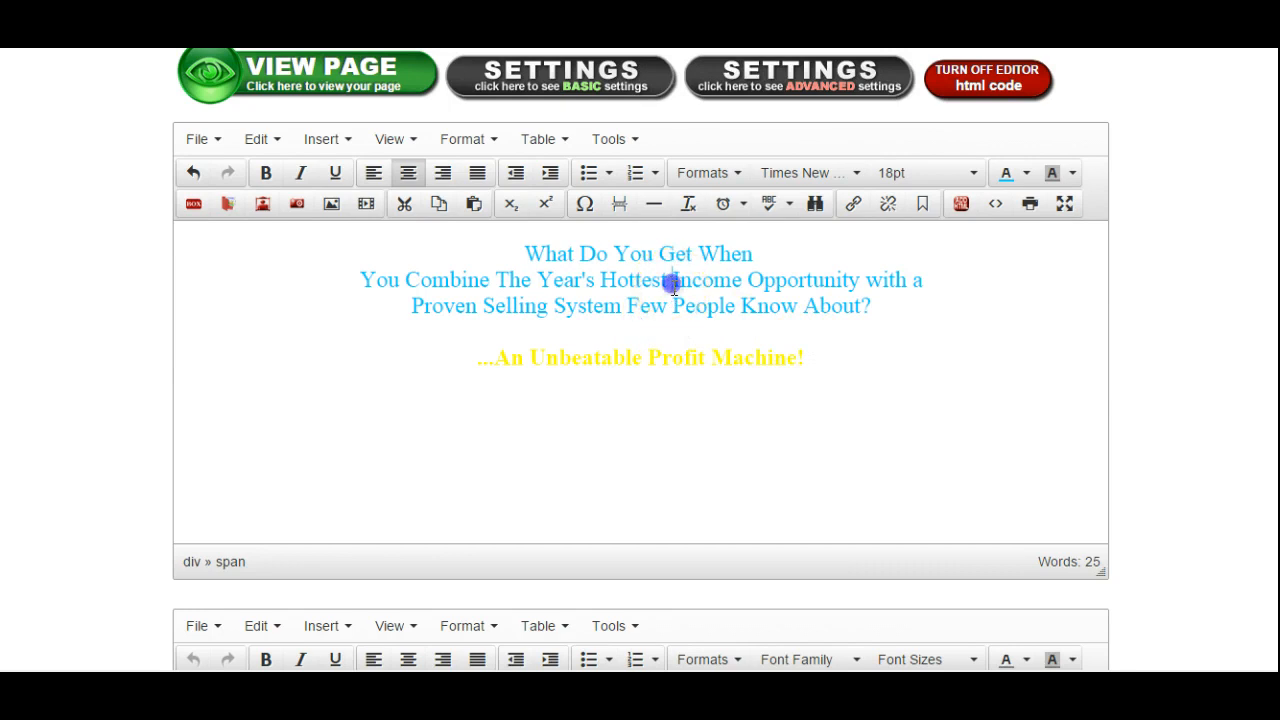
{"action": "key", "text": "Return"}
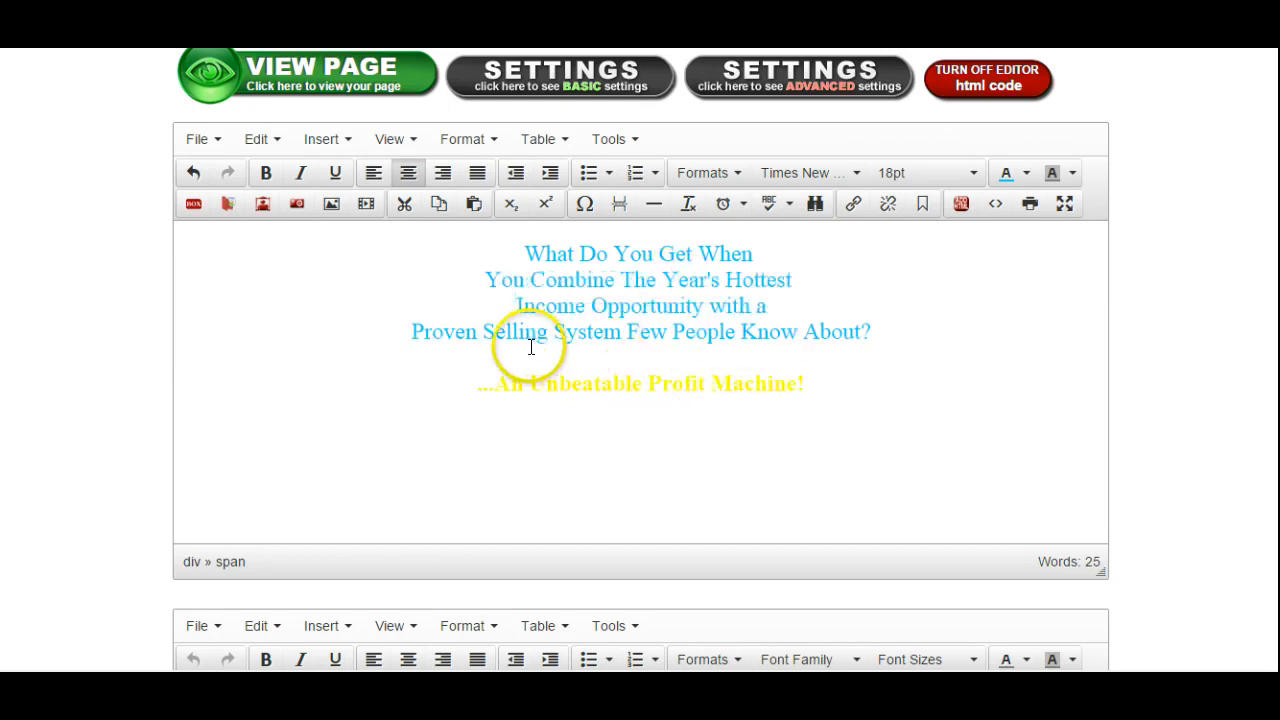
{"action": "key", "text": "BackSpace"}
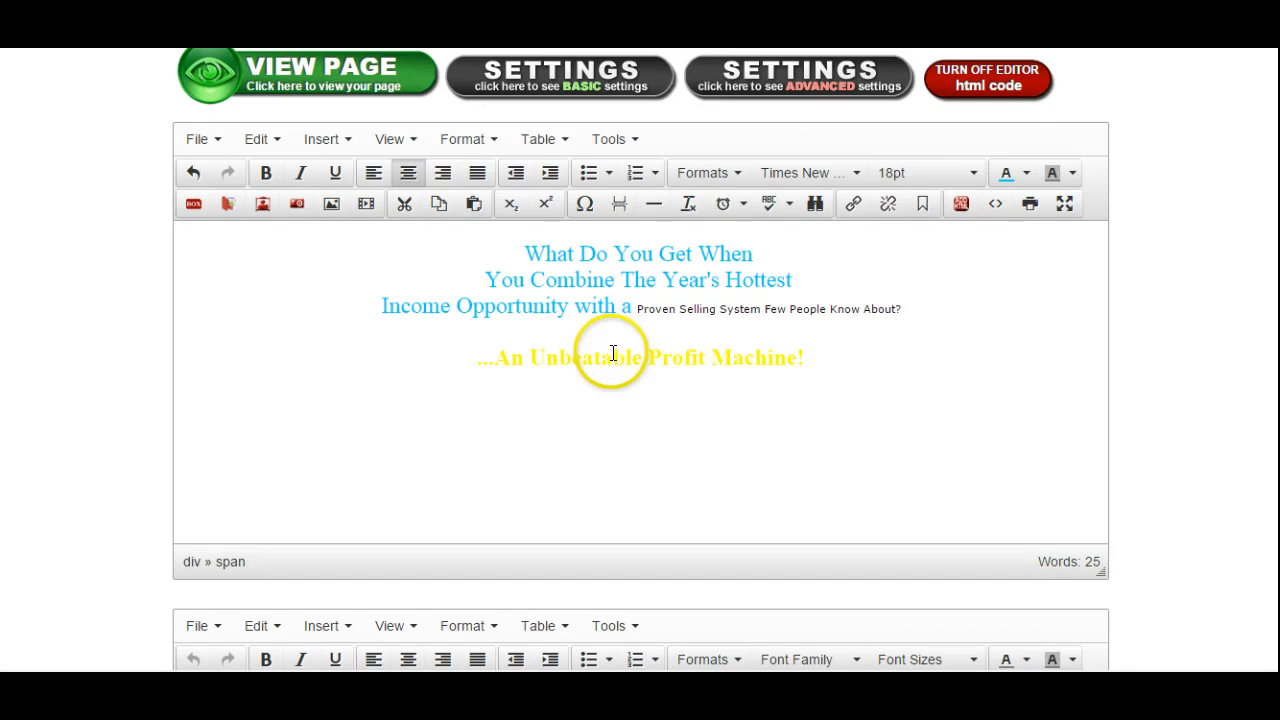
{"action": "key", "text": "Return"}
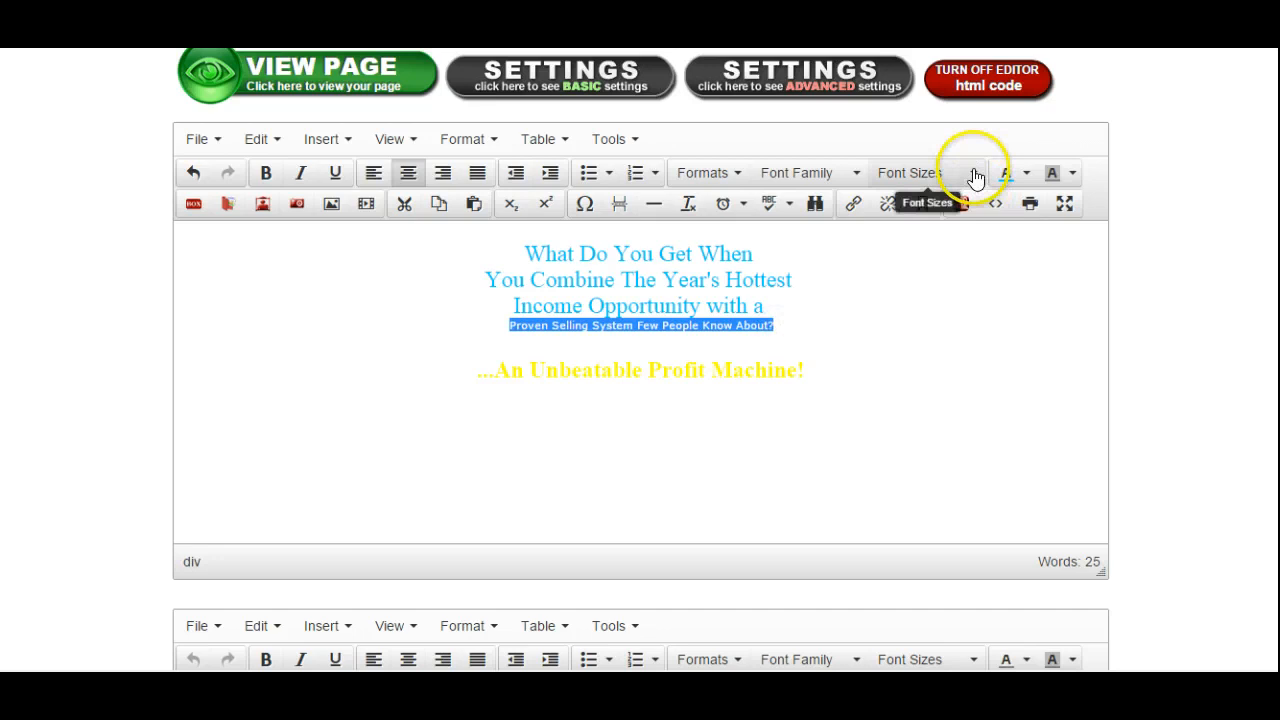
Step: Set "Proven Selling System Few People Know About?" to 18pt Times New Roman and break the line before "Know About?"
{"action": "left_click", "coordinate": [971, 172]}
{"action": "left_click", "coordinate": [921, 405]}
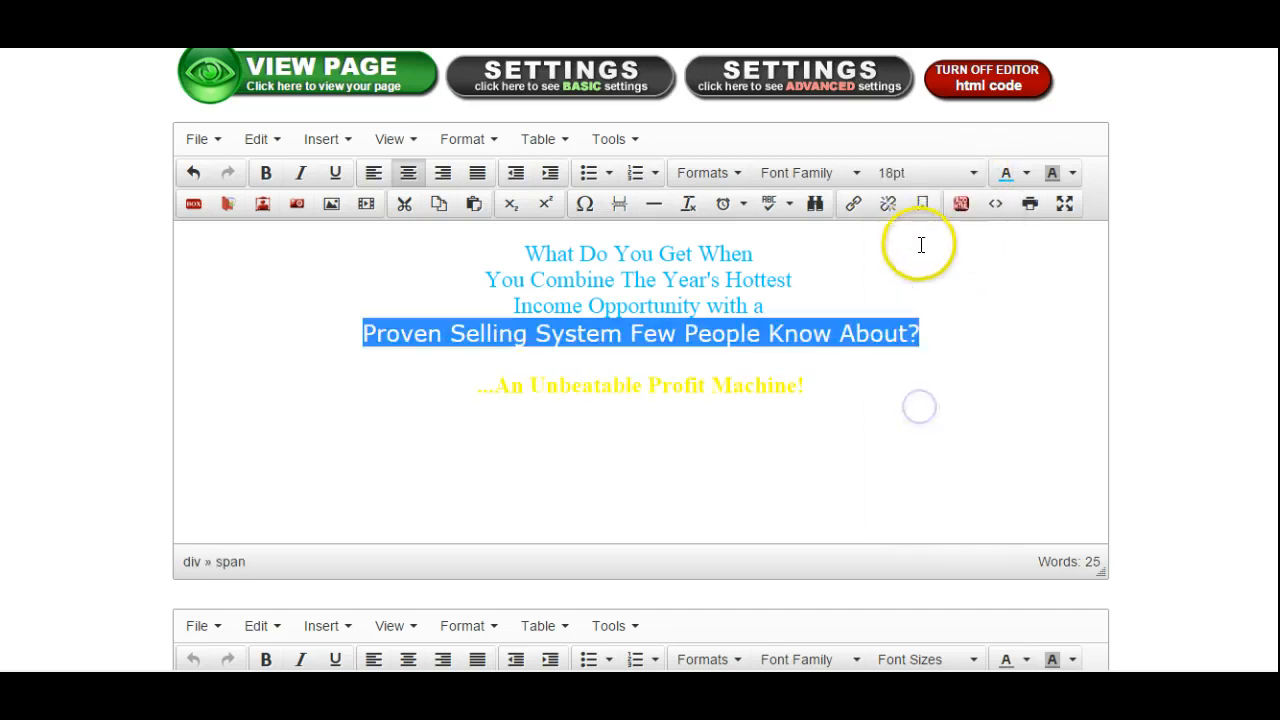
{"action": "left_click", "coordinate": [860, 178]}
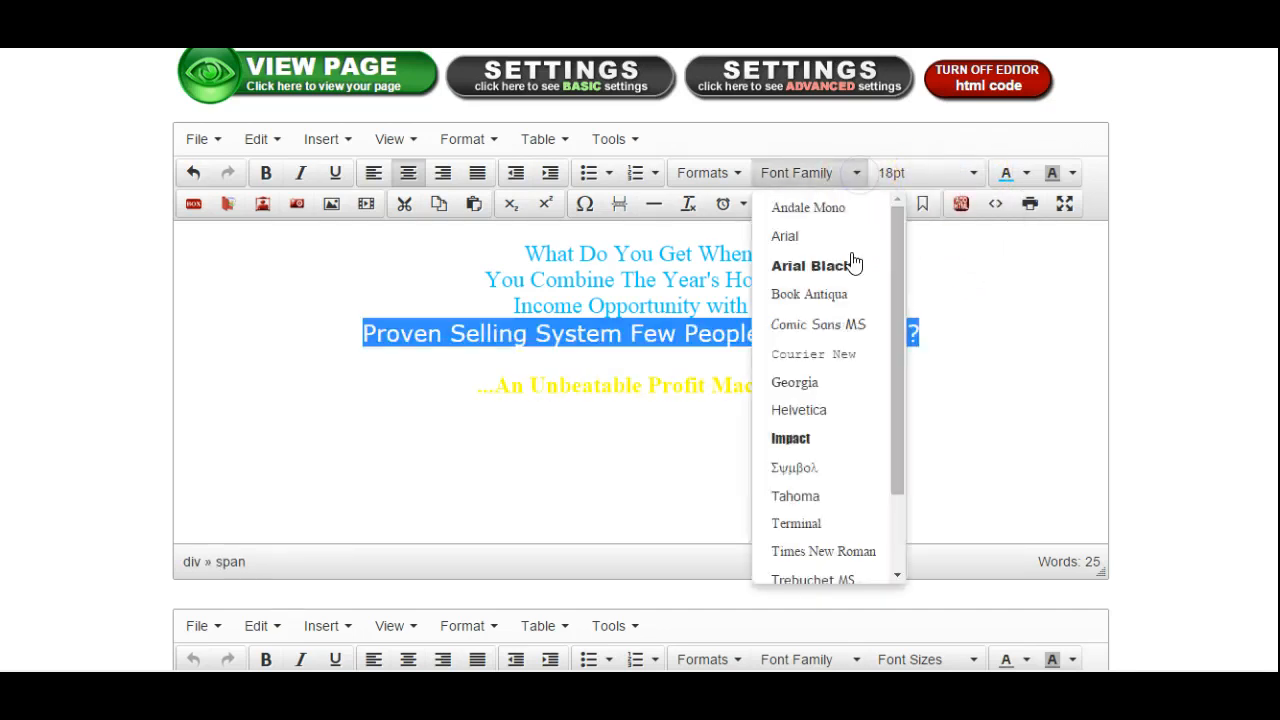
{"action": "left_click", "coordinate": [818, 551]}
{"action": "scroll", "coordinate": [903, 391], "scroll_direction": "down", "scroll_amount": 1}
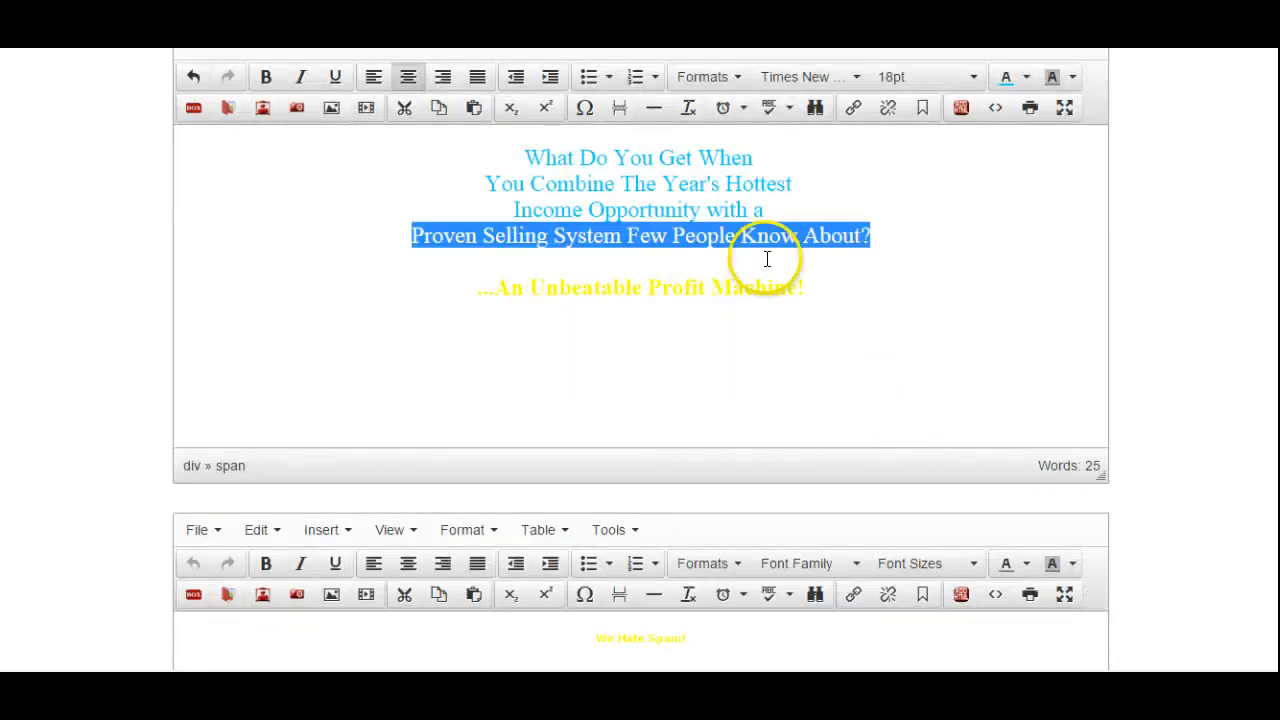
{"action": "left_click", "coordinate": [737, 237]}
{"action": "key", "text": "shift+Return"}
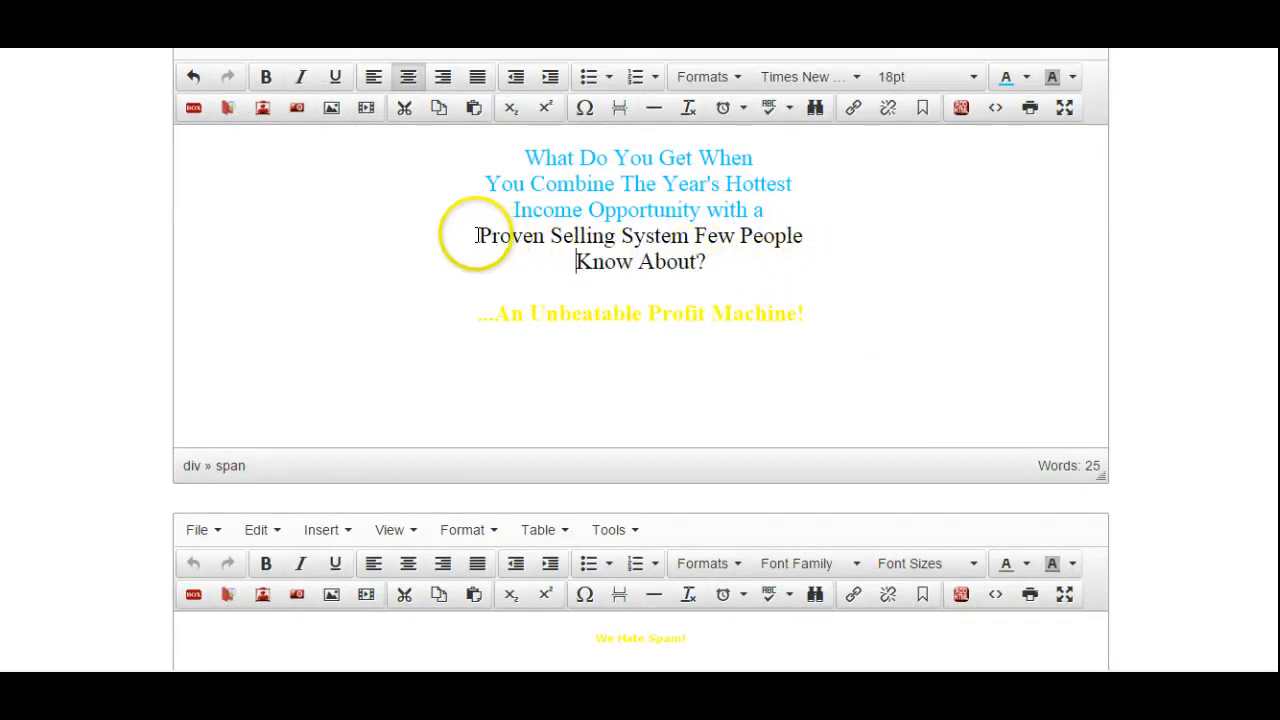
Step: Colour the two lines "Proven Selling System Few People" and "Know About?" pale cyan
{"action": "left_click_drag", "start_coordinate": [479, 237], "coordinate": [713, 261]}
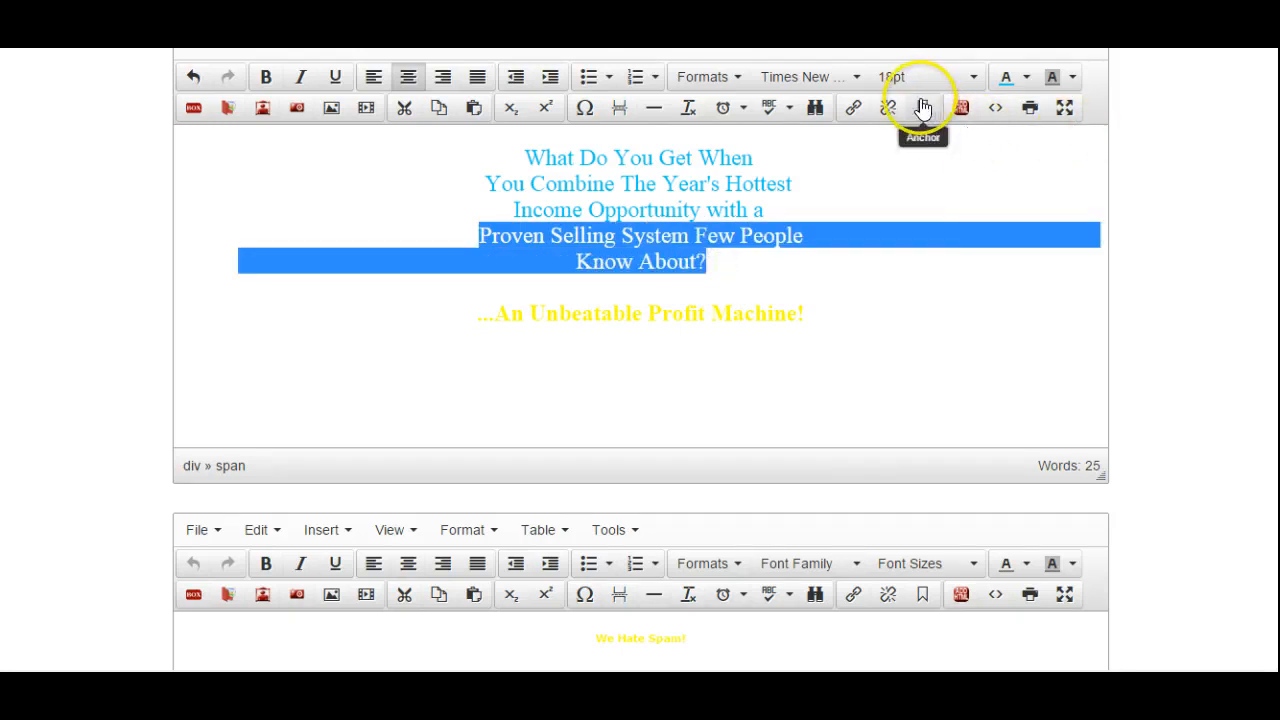
{"action": "left_click", "coordinate": [1026, 77]}
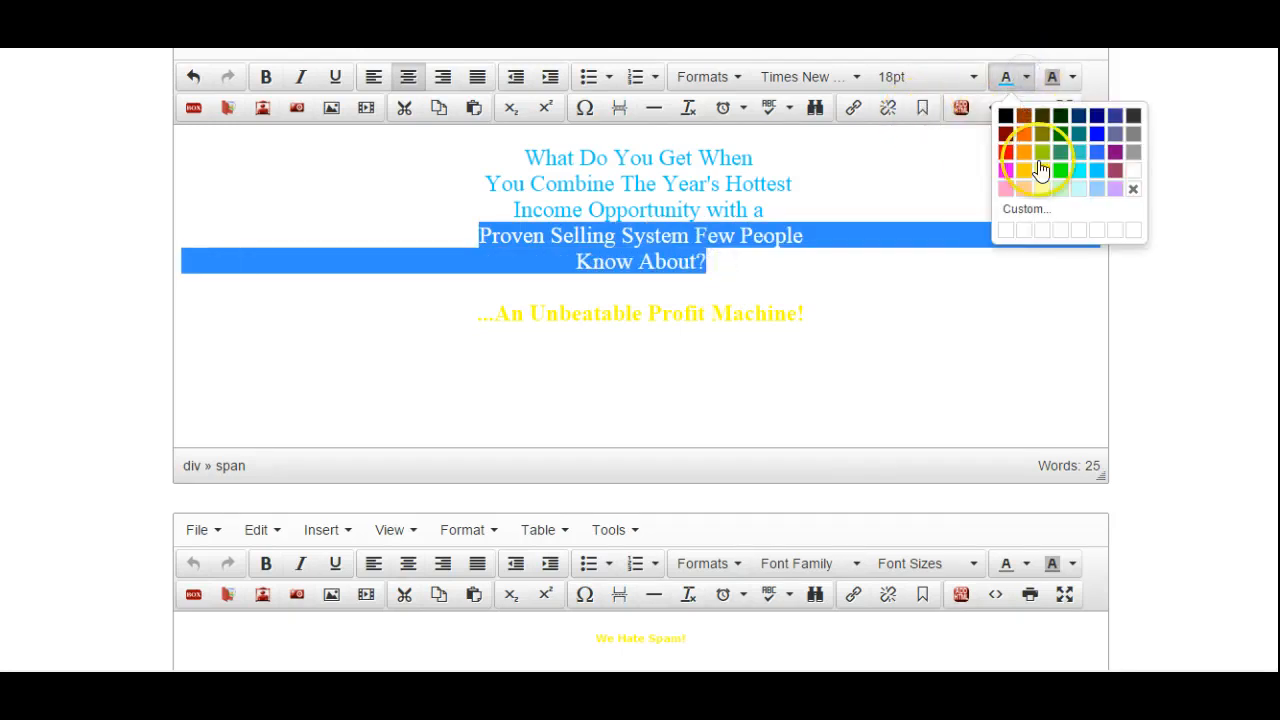
{"action": "left_click", "coordinate": [1080, 196]}
{"action": "left_click", "coordinate": [1008, 289]}
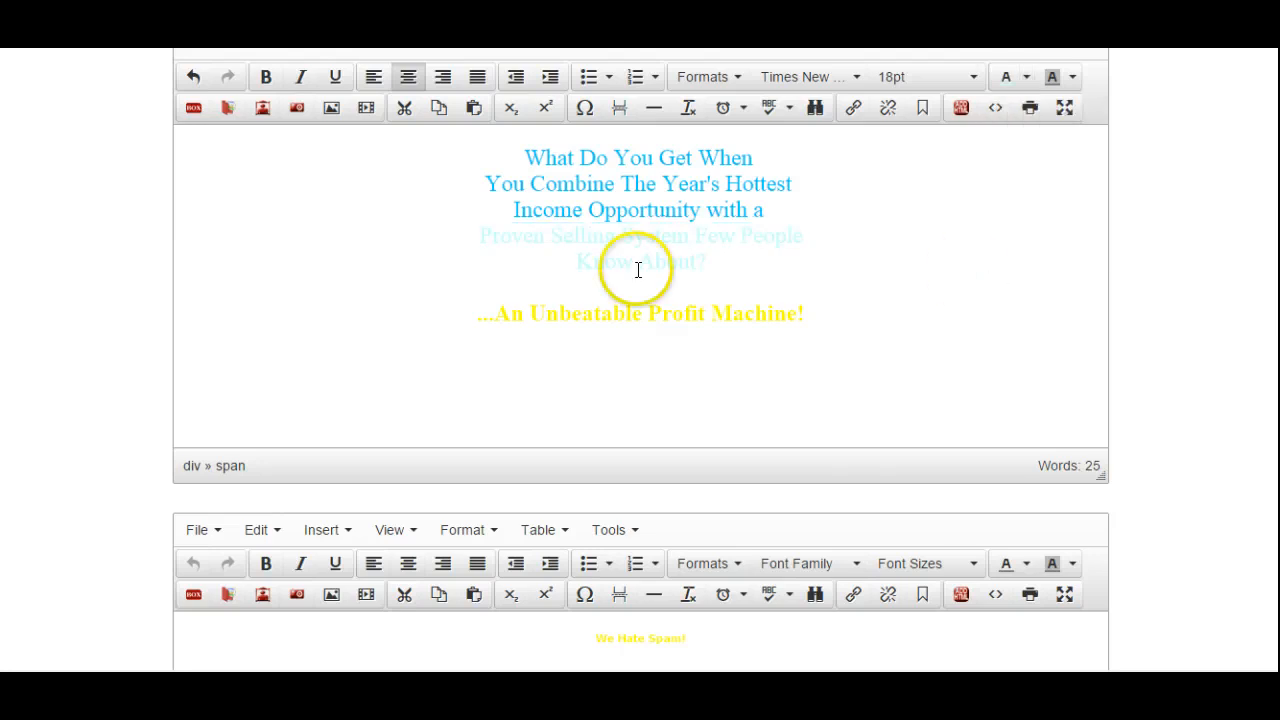
Step: Colour "Proven Selling System Few People Know About?" the same light blue as the headline lines above and save the changes
{"action": "left_click_drag", "start_coordinate": [478, 236], "coordinate": [717, 266]}
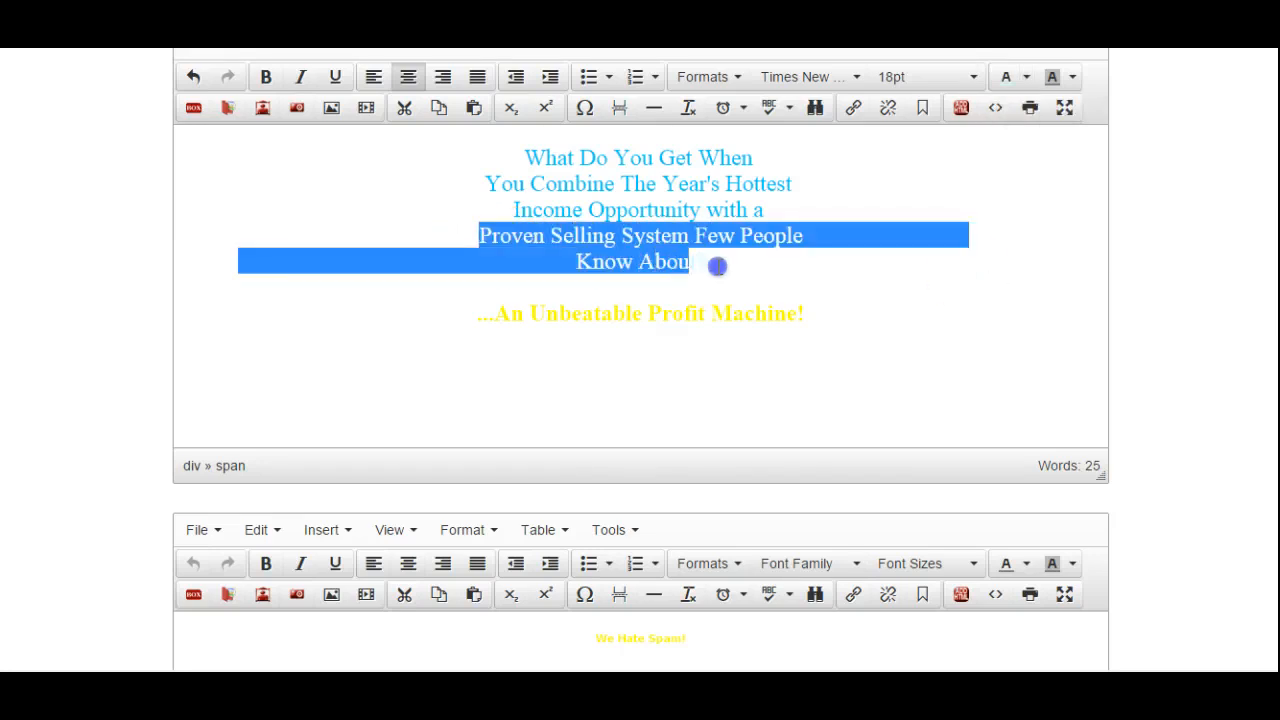
{"action": "left_click", "coordinate": [1027, 79]}
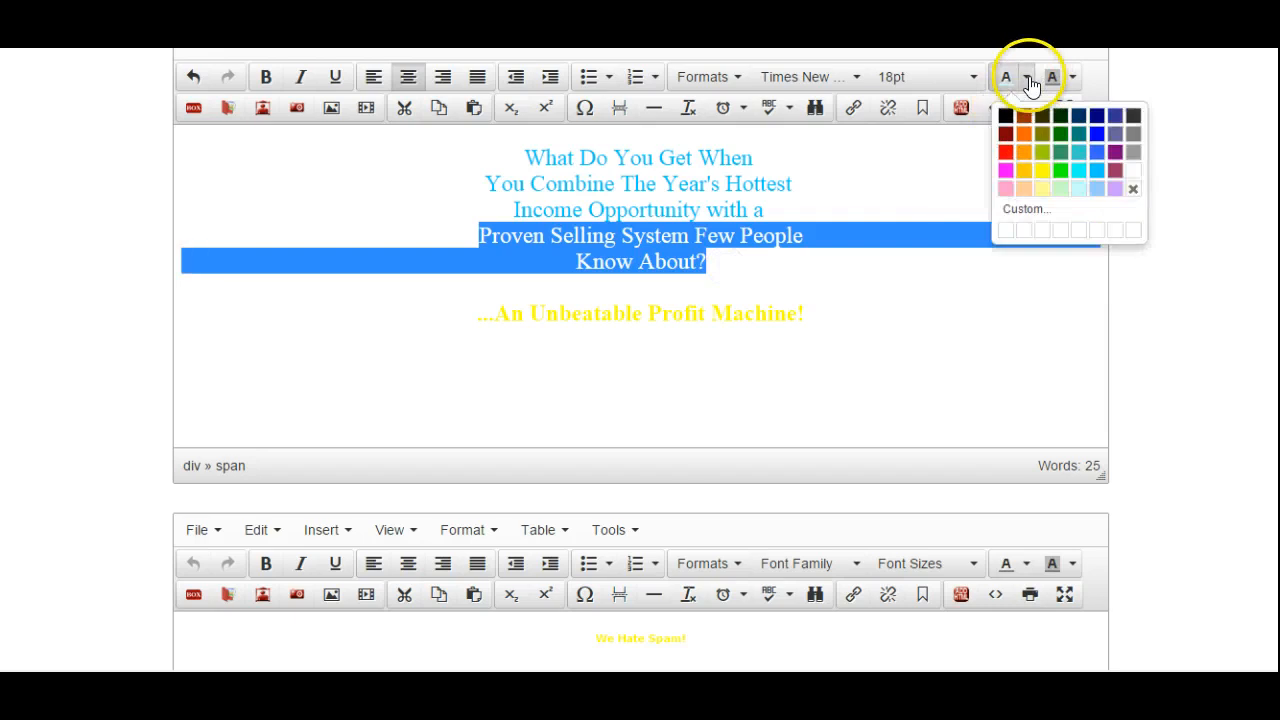
{"action": "left_click", "coordinate": [943, 322]}
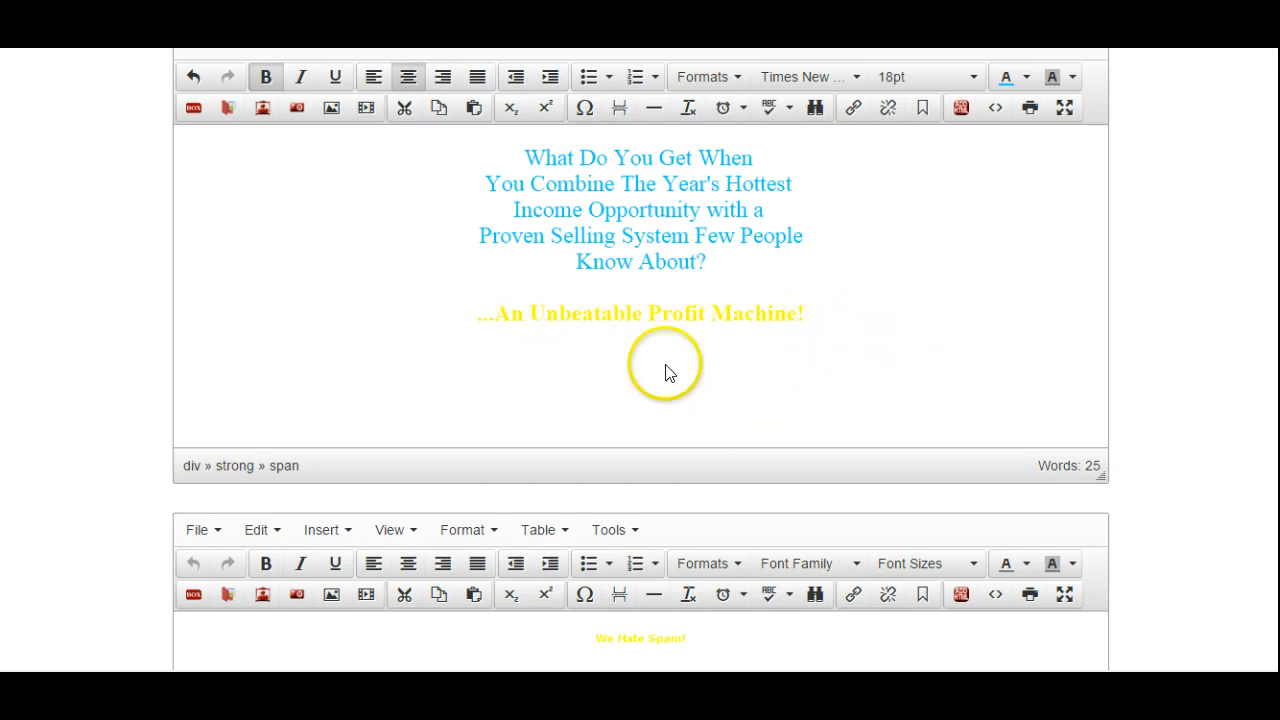
{"action": "scroll", "coordinate": [650, 350], "scroll_direction": "down", "scroll_amount": 5}
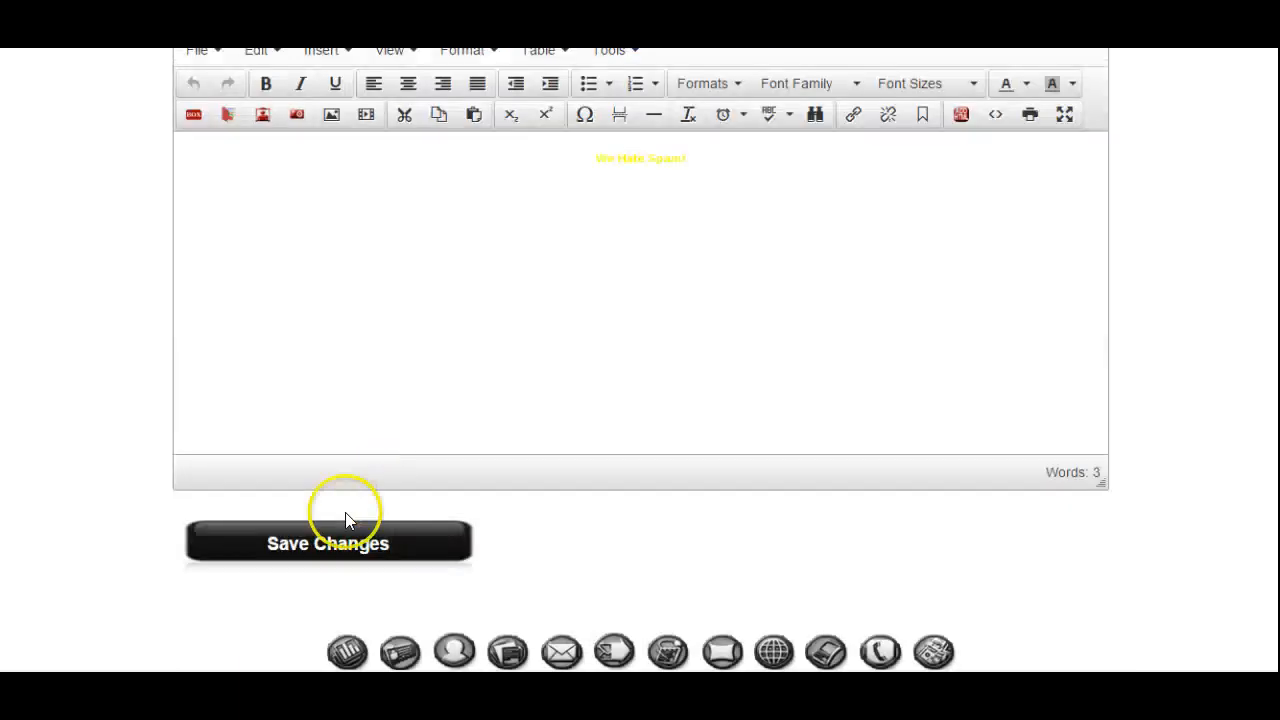
{"action": "left_click", "coordinate": [338, 540]}
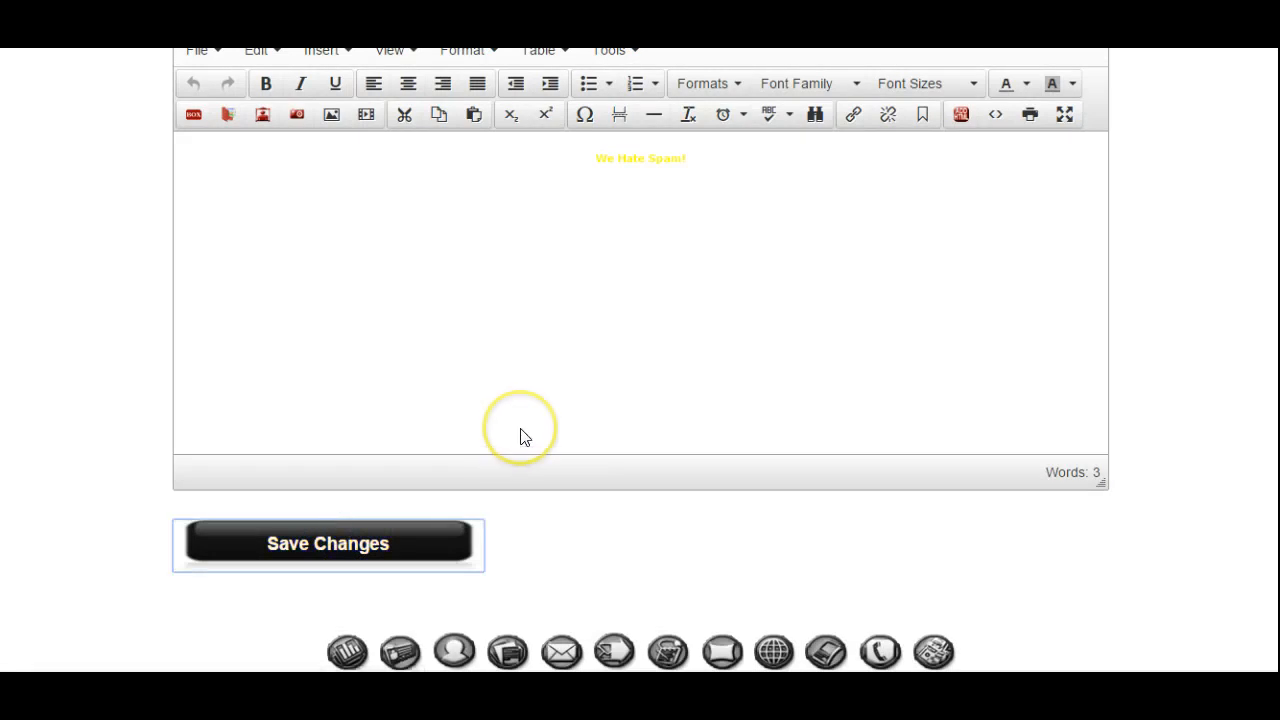